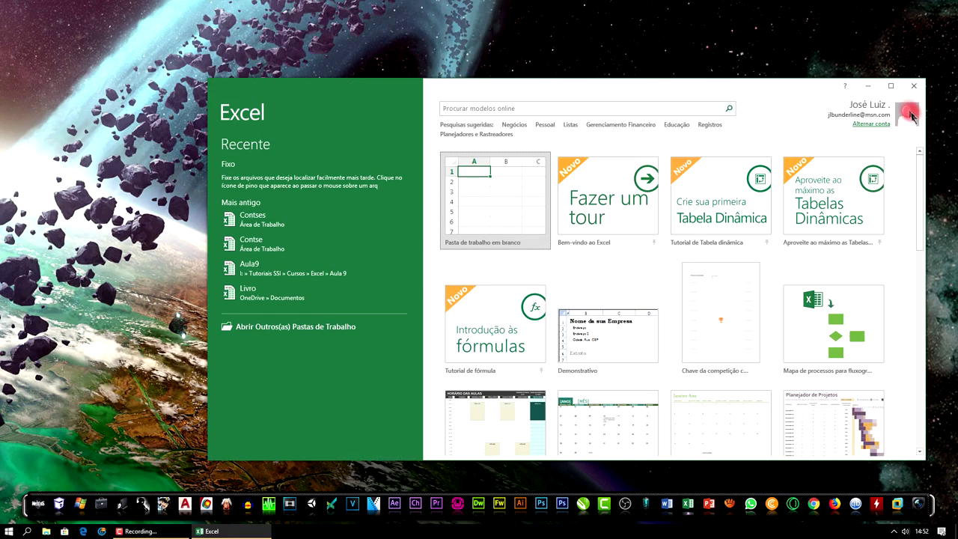
Maximize the start screen, create a blank workbook, and add a second sheet, Planilha2
{"action": "left_click", "coordinate": [891, 86]}
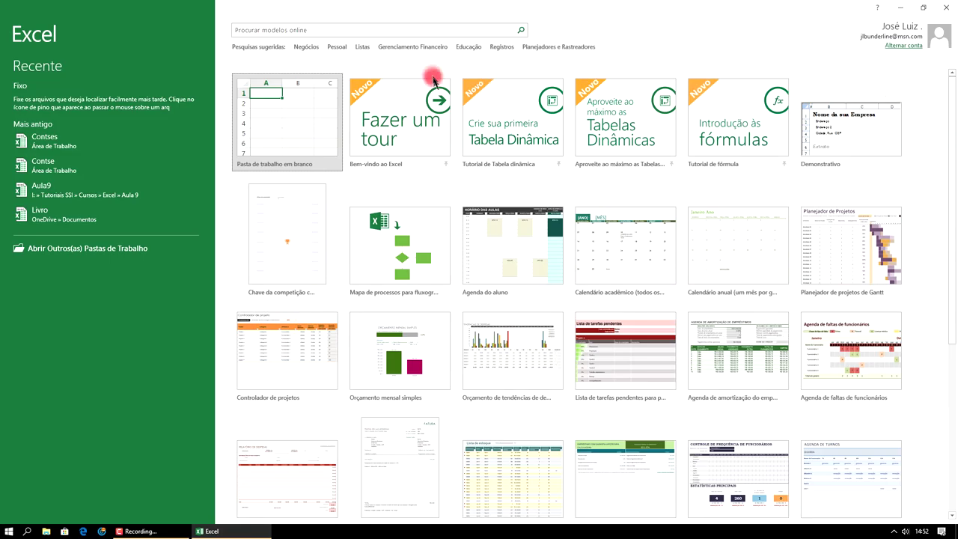
{"action": "left_click", "coordinate": [280, 113]}
{"action": "left_click", "coordinate": [281, 109]}
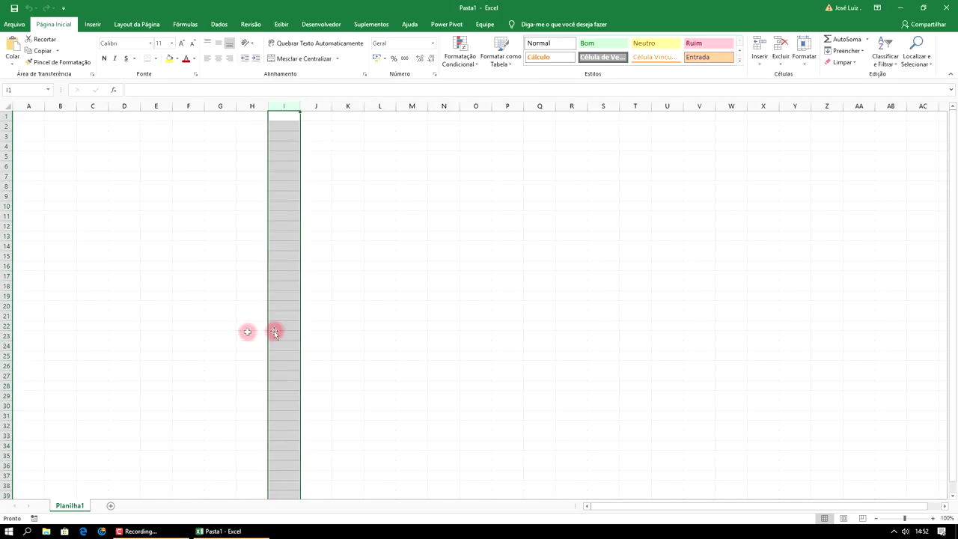
{"action": "left_click", "coordinate": [109, 506]}
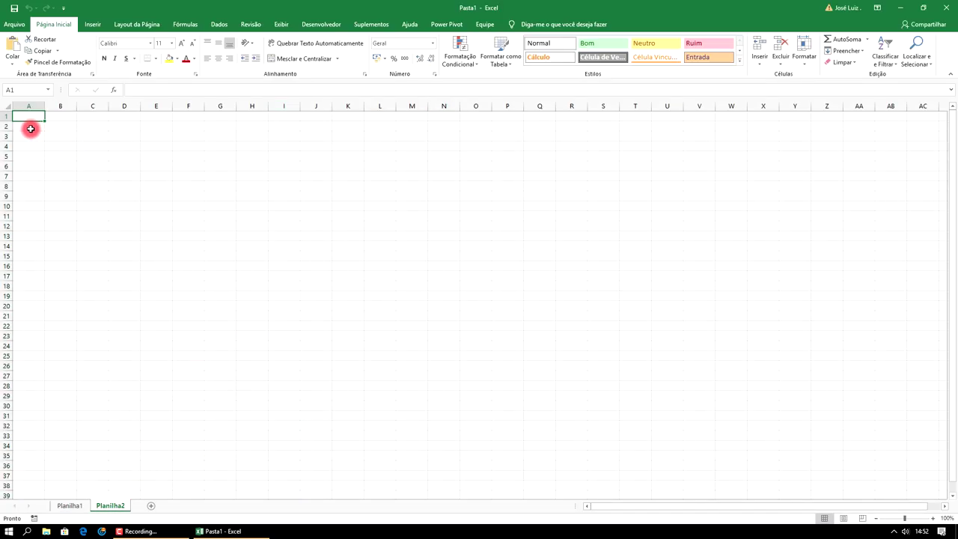
Zoom in on Planilha2 and select cell A2 for the first label
{"action": "left_click", "coordinate": [931, 518]}
{"action": "left_click", "coordinate": [932, 518]}
{"action": "left_click", "coordinate": [931, 518]}
{"action": "left_click", "coordinate": [932, 518]}
{"action": "left_click", "coordinate": [933, 517]}
{"action": "left_click", "coordinate": [932, 518]}
{"action": "left_click", "coordinate": [932, 517]}
{"action": "left_click", "coordinate": [932, 518]}
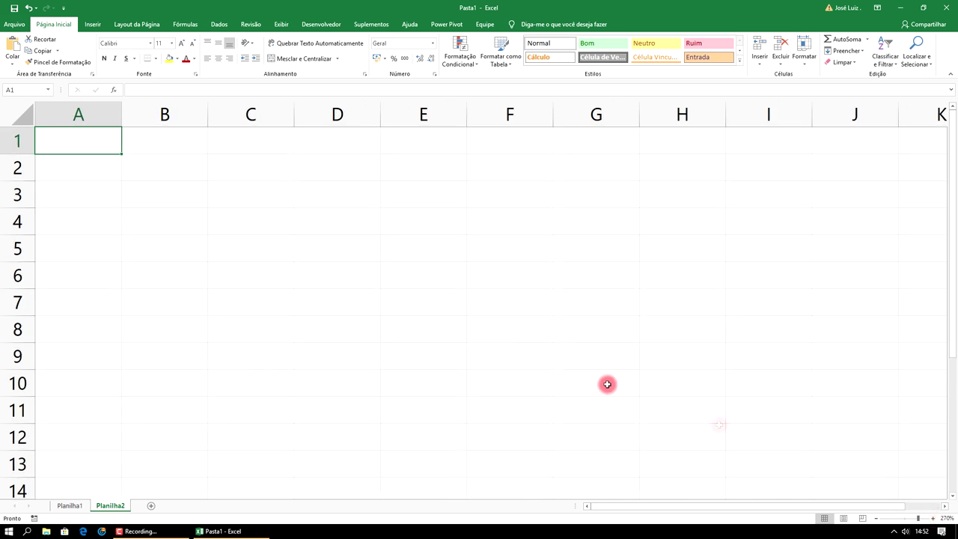
{"action": "left_click", "coordinate": [75, 167]}
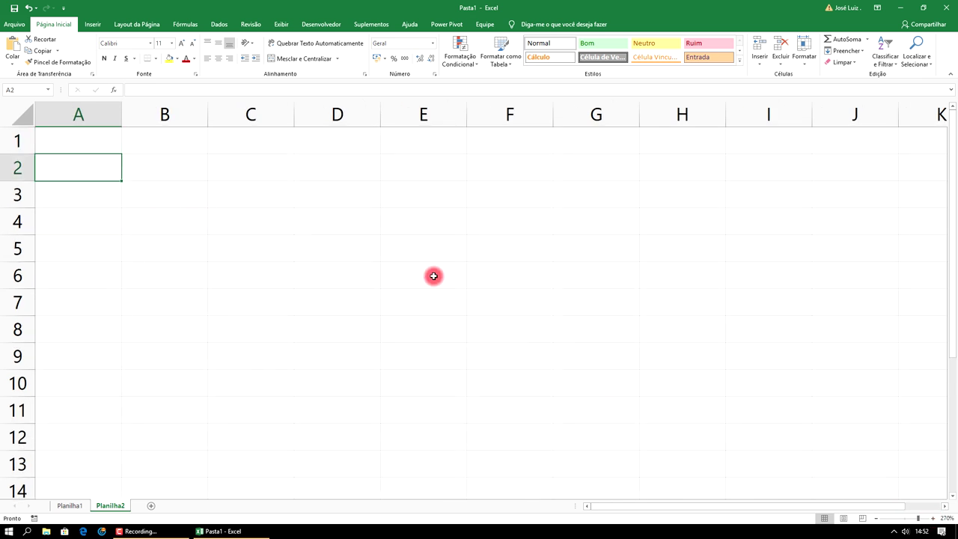
Enter the headers Nome:, Fone: and Endereço: in A2:C2, widening column C to fit
{"action": "type", "text": "Nome:"}
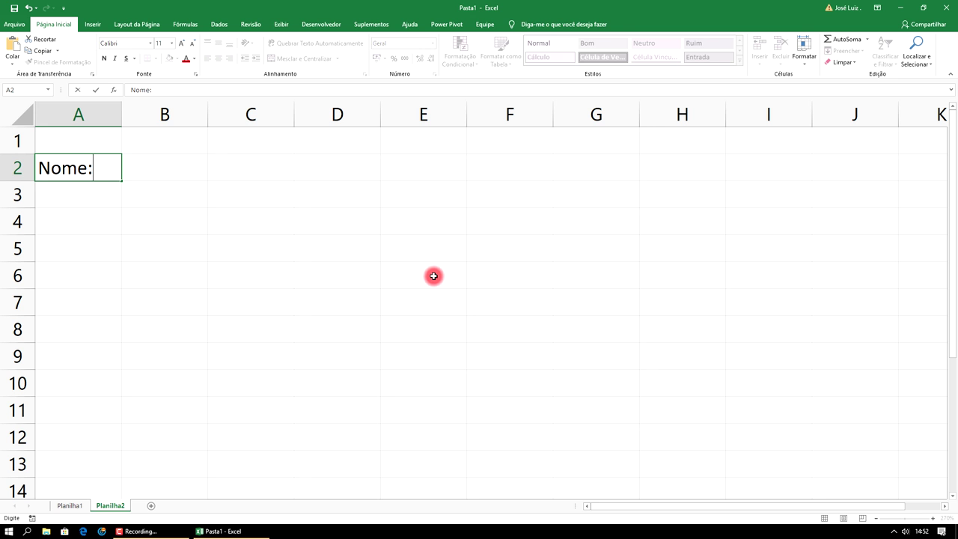
{"action": "key", "text": "Tab"}
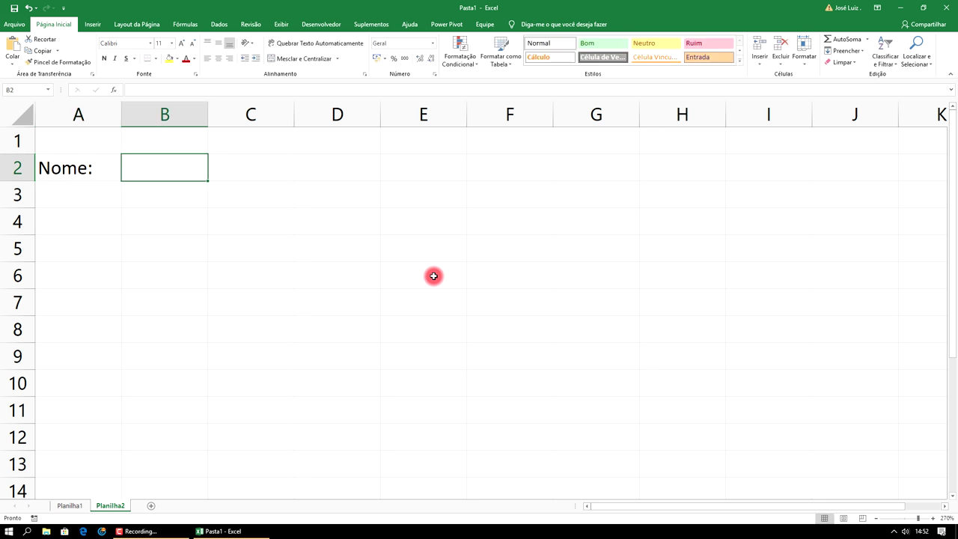
{"action": "type", "text": "Fone:"}
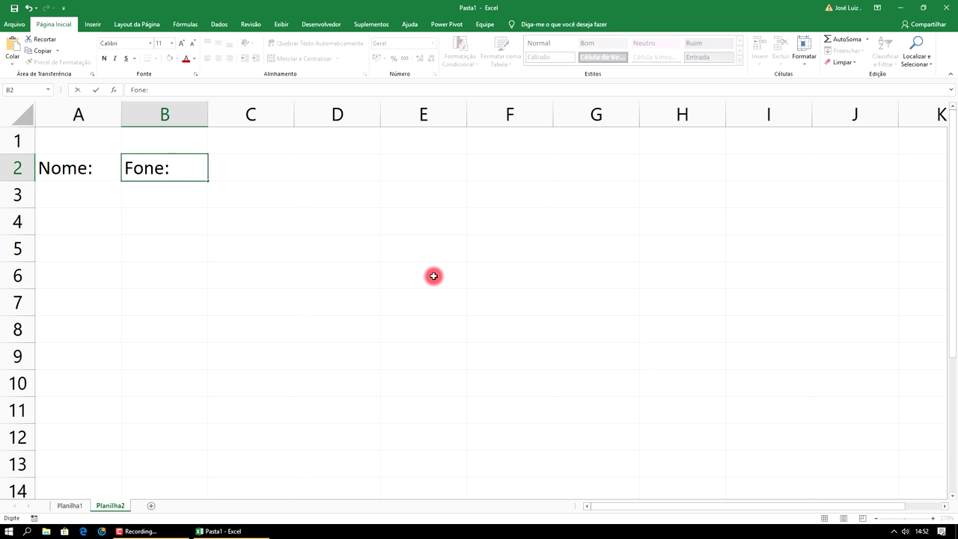
{"action": "key", "text": "Tab"}
{"action": "type", "text": "E"}
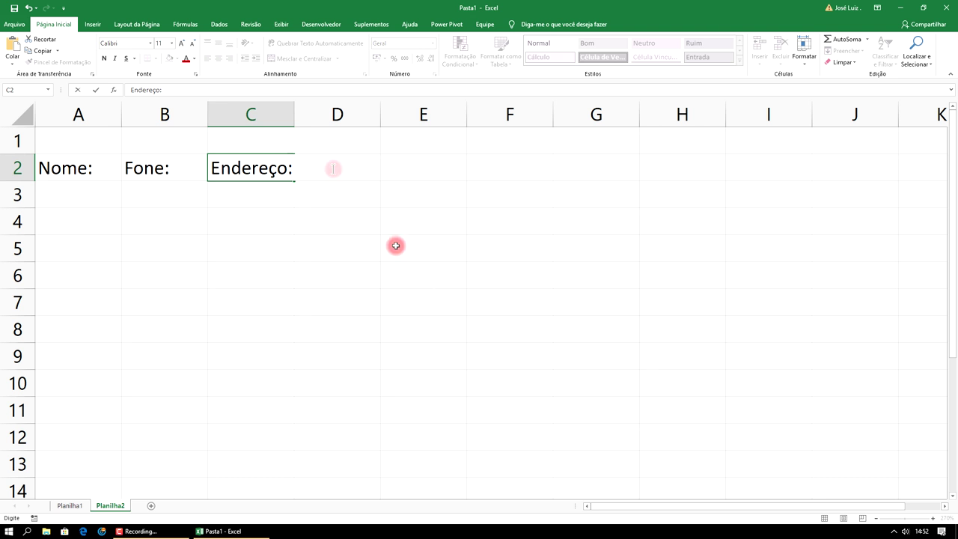
{"action": "left_click", "coordinate": [298, 114]}
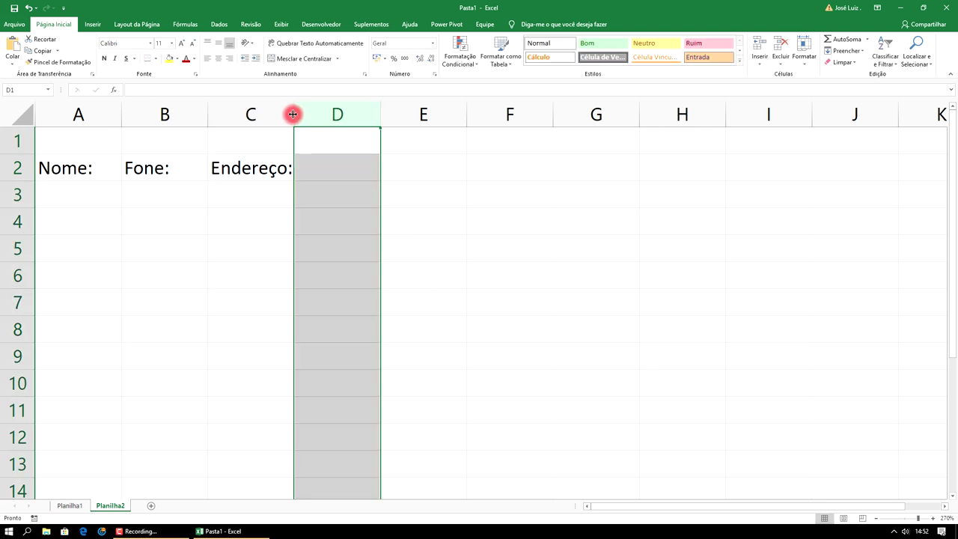
{"action": "left_click_drag", "start_coordinate": [292, 115], "coordinate": [300, 114]}
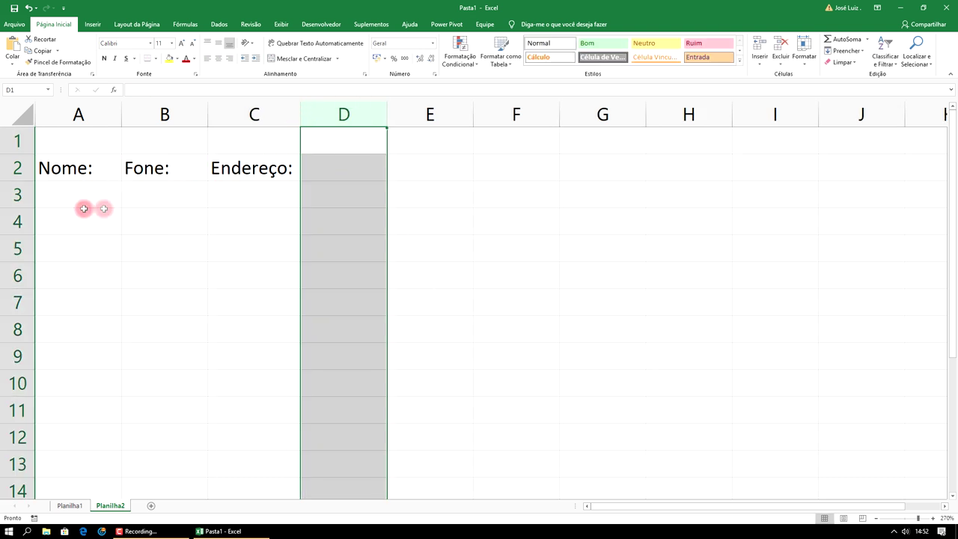
Merge and centre A1:C1 and type the title Cadastro Clientes
{"action": "left_click_drag", "start_coordinate": [76, 143], "coordinate": [235, 143]}
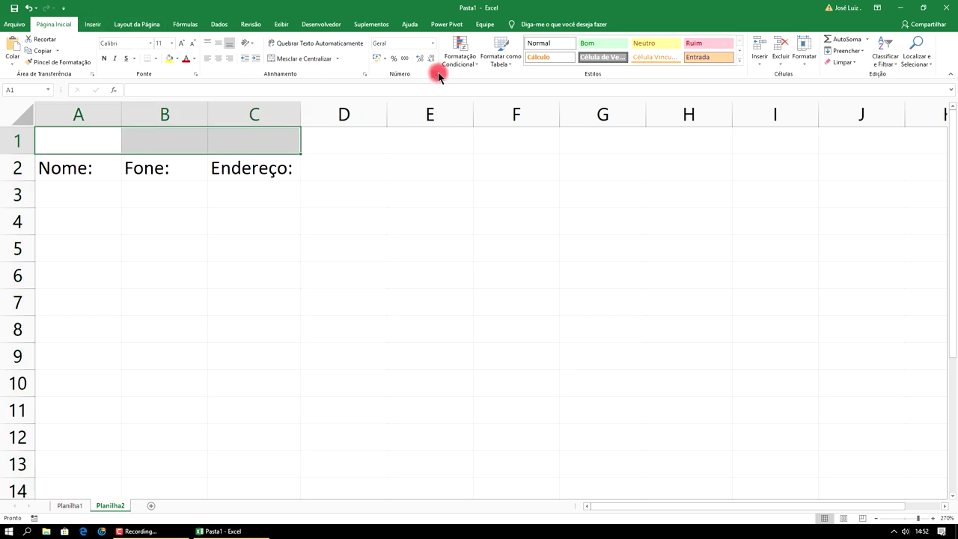
{"action": "left_click", "coordinate": [299, 59]}
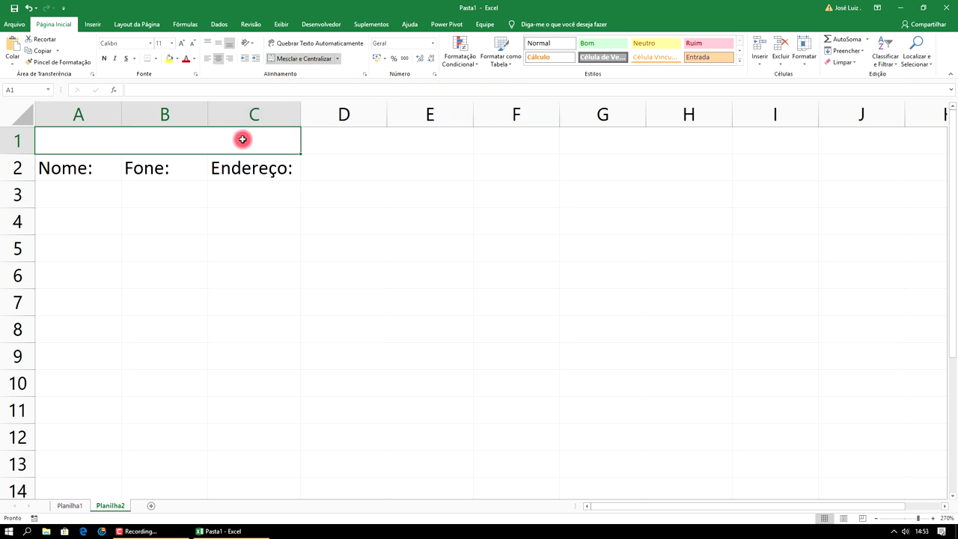
{"action": "type", "text": "Cadastro"}
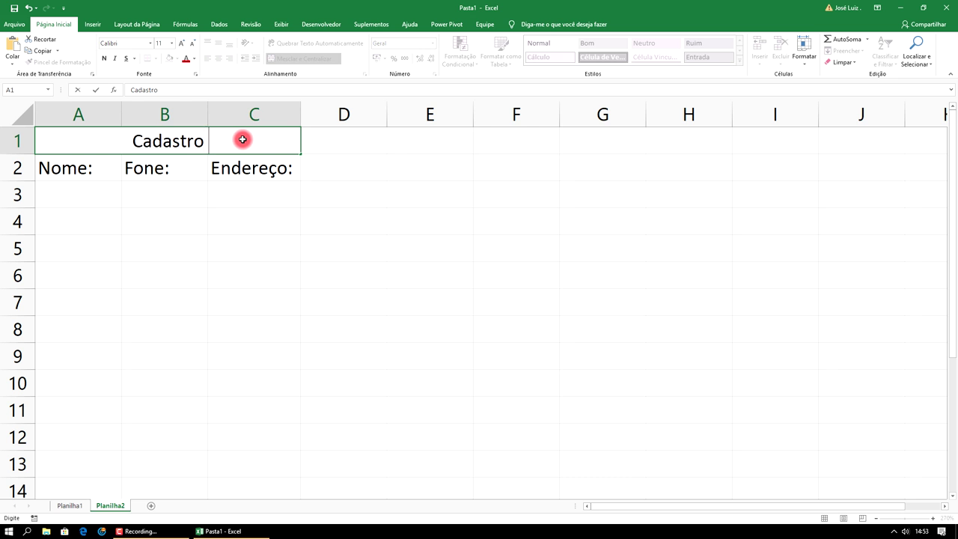
{"action": "type", "text": " Clientes"}
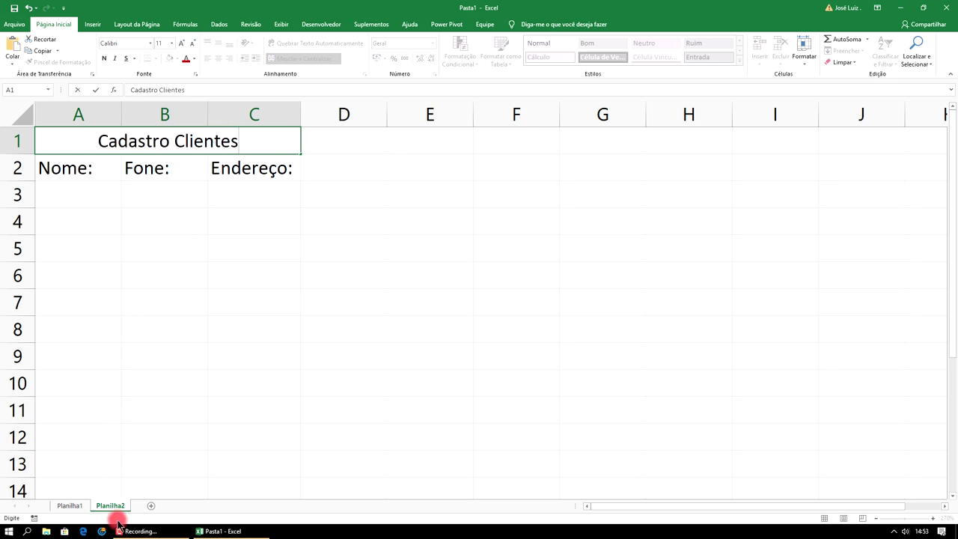
{"action": "right_click", "coordinate": [111, 505]}
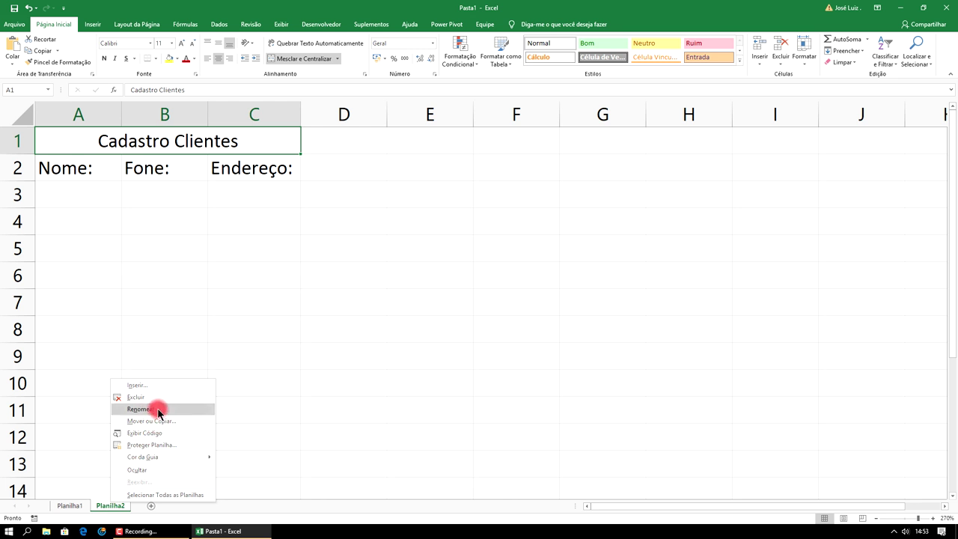
Rename Planilha2 to Cad_Clientes and select the A1:C2 title and heading block
{"action": "left_click", "coordinate": [158, 409]}
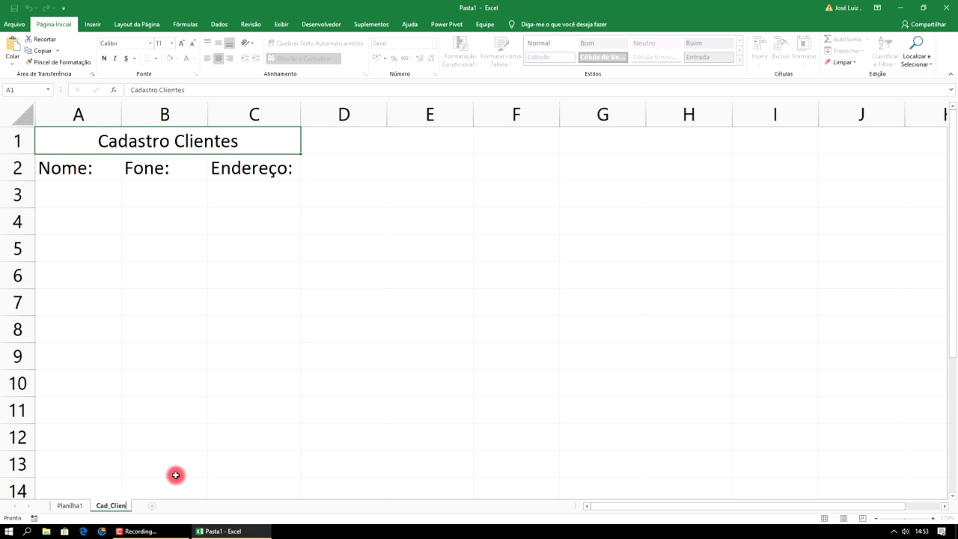
{"action": "left_click", "coordinate": [146, 430]}
{"action": "left_click_drag", "start_coordinate": [77, 138], "coordinate": [237, 169]}
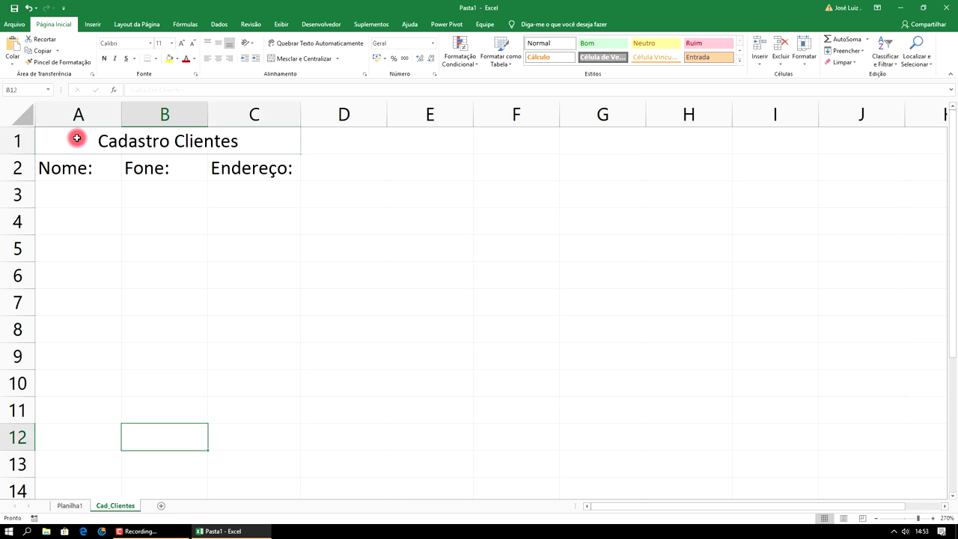
{"action": "right_click", "coordinate": [237, 169]}
Copy the A1:C2 block into a new zoomed-in sheet, Planilha3
{"action": "left_click", "coordinate": [268, 187]}
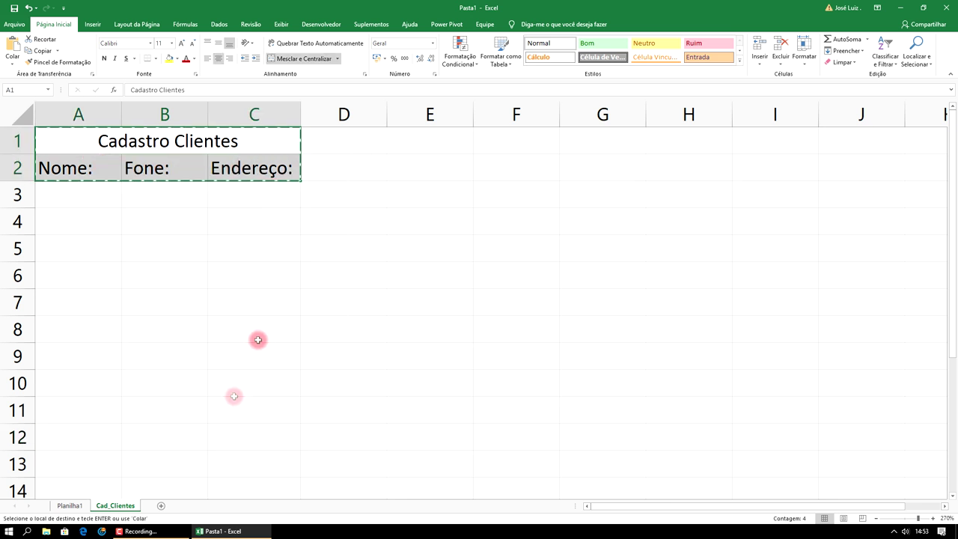
{"action": "left_click", "coordinate": [162, 505]}
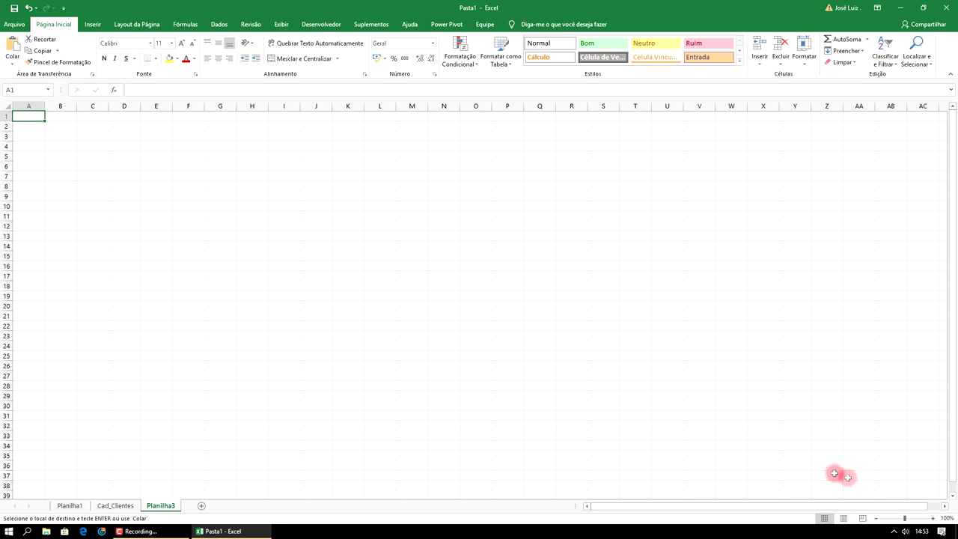
{"action": "left_click", "coordinate": [934, 519]}
{"action": "left_click", "coordinate": [934, 519]}
{"action": "left_click", "coordinate": [933, 519]}
{"action": "left_click", "coordinate": [935, 519]}
{"action": "left_click", "coordinate": [934, 519]}
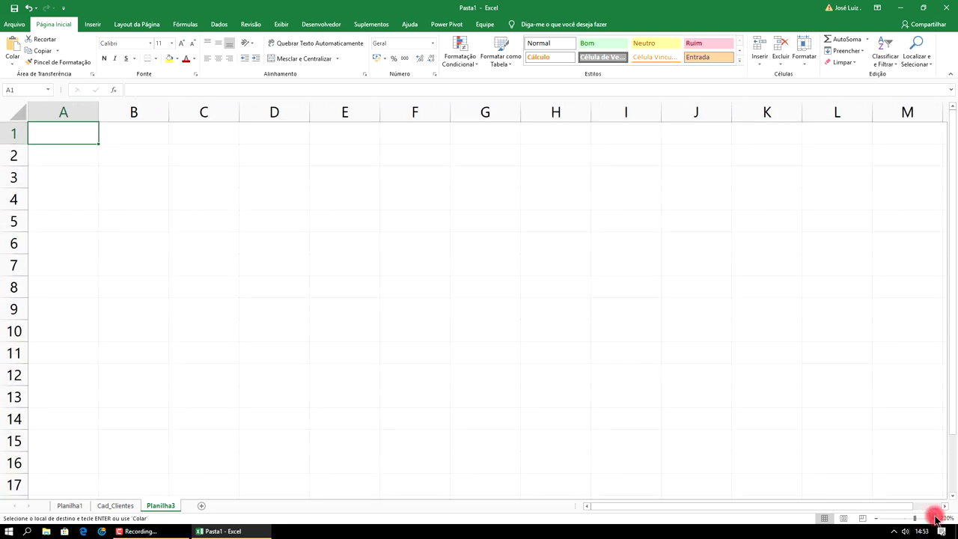
{"action": "left_click", "coordinate": [935, 519]}
{"action": "key", "text": "ctrl+v"}
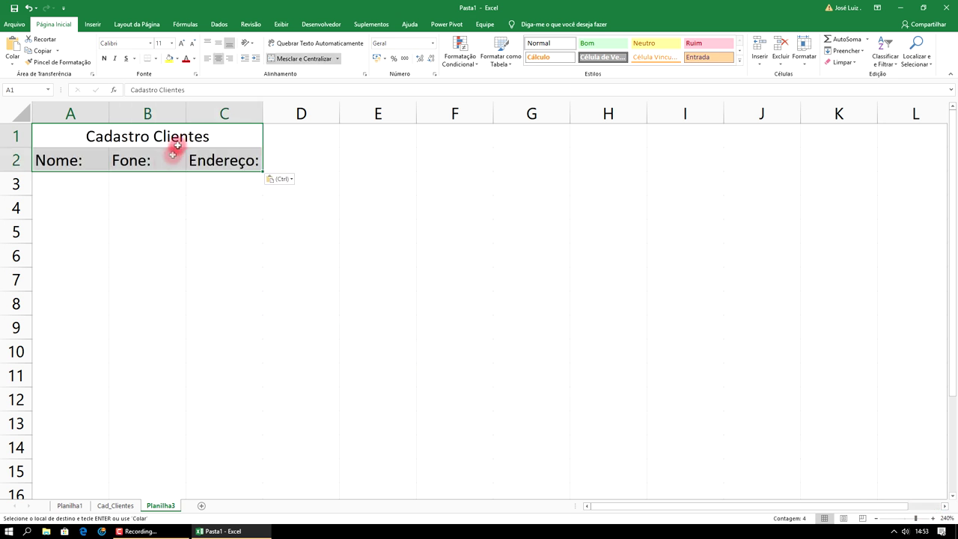
Change the pasted title to Cadastro Funcionários
{"action": "left_click", "coordinate": [187, 136]}
{"action": "double_click", "coordinate": [214, 136]}
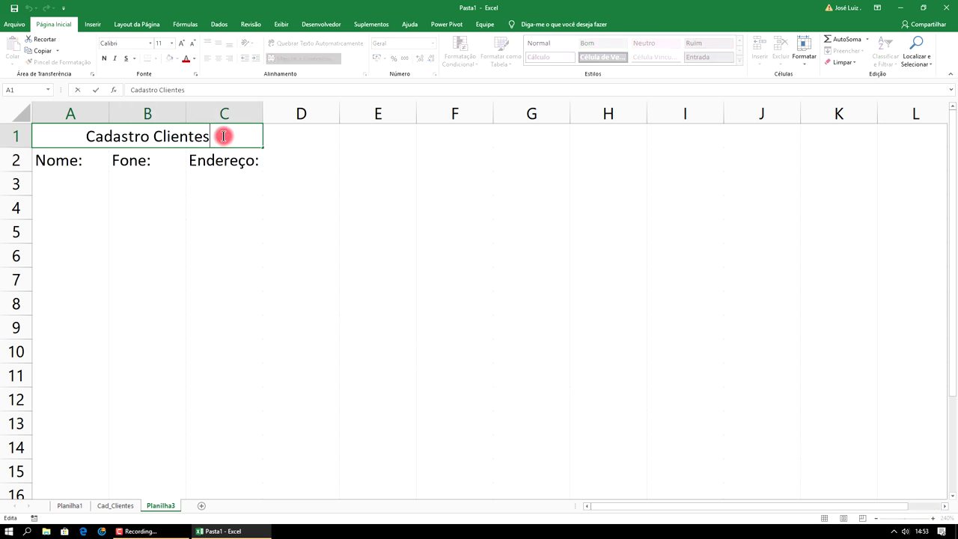
{"action": "key", "text": "BackSpace"}
{"action": "key", "text": "BackSpace"}
{"action": "key", "text": "BackSpace"}
{"action": "key", "text": "BackSpace"}
{"action": "key", "text": "BackSpace"}
{"action": "key", "text": "BackSpace"}
{"action": "key", "text": "BackSpace"}
{"action": "key", "text": "BackSpace"}
{"action": "key", "text": "BackSpace"}
{"action": "type", "text": "Funcionários"}
{"action": "left_click", "coordinate": [226, 184]}
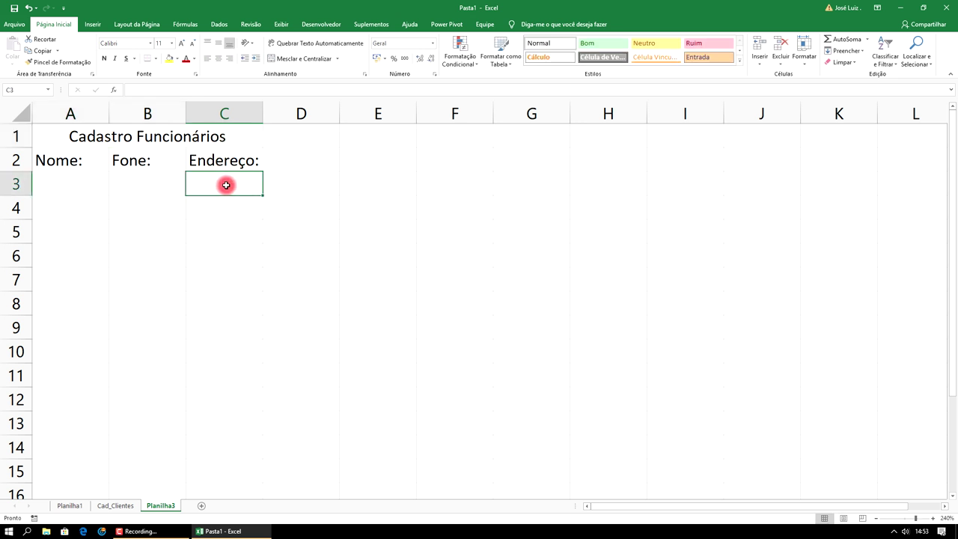
Rename Planilha3 to Cad_Func and add another blank sheet, Planilha4
{"action": "right_click", "coordinate": [164, 507]}
{"action": "left_click", "coordinate": [199, 411]}
{"action": "type", "text": "Cad_Func"}
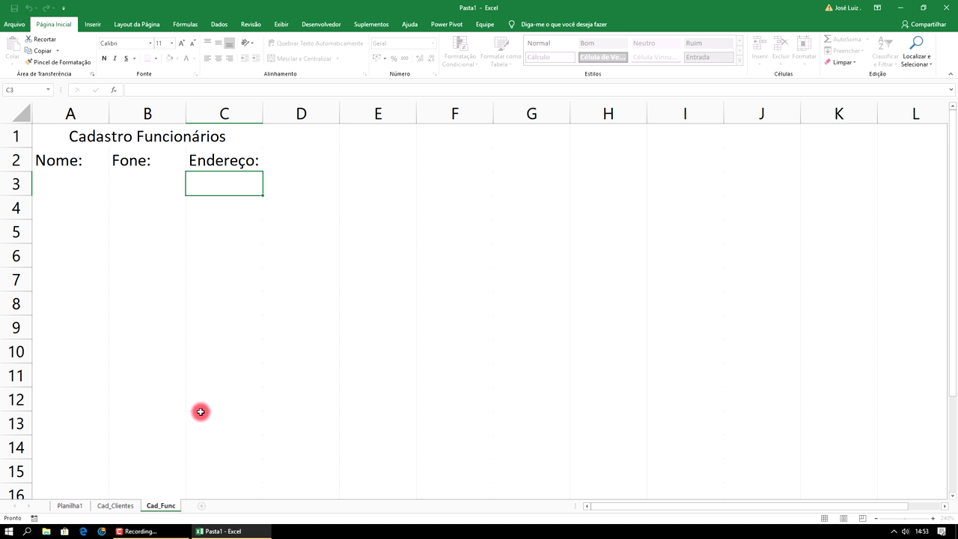
{"action": "left_click", "coordinate": [201, 412]}
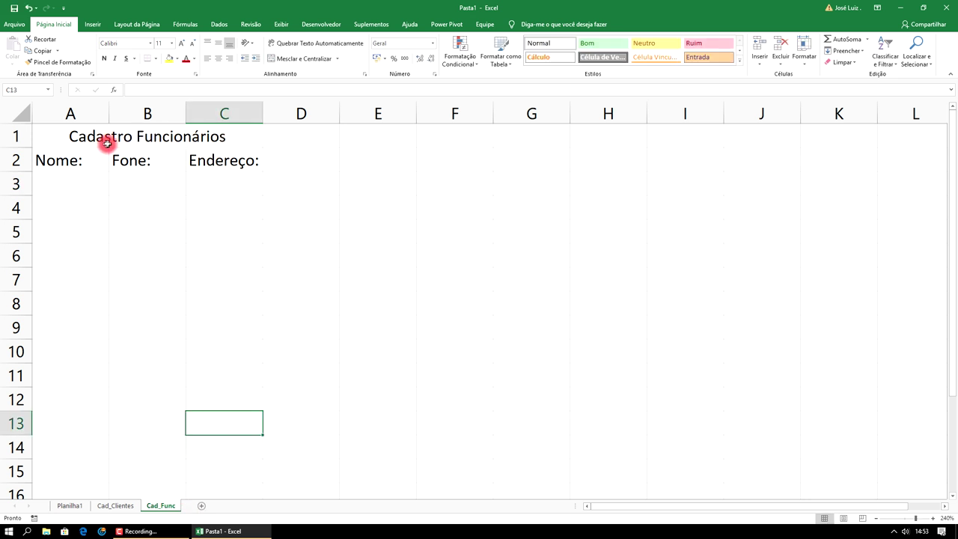
{"action": "left_click", "coordinate": [138, 386]}
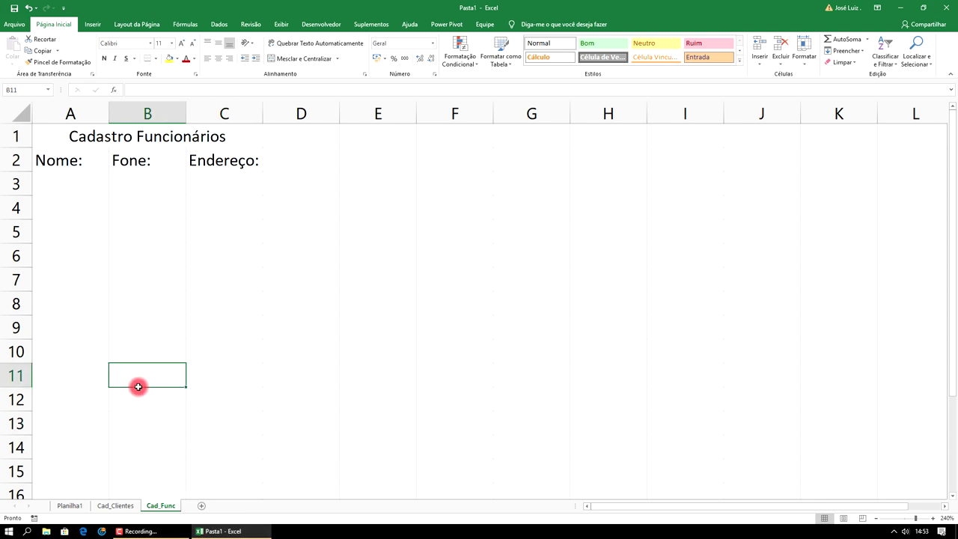
{"action": "left_click", "coordinate": [201, 507]}
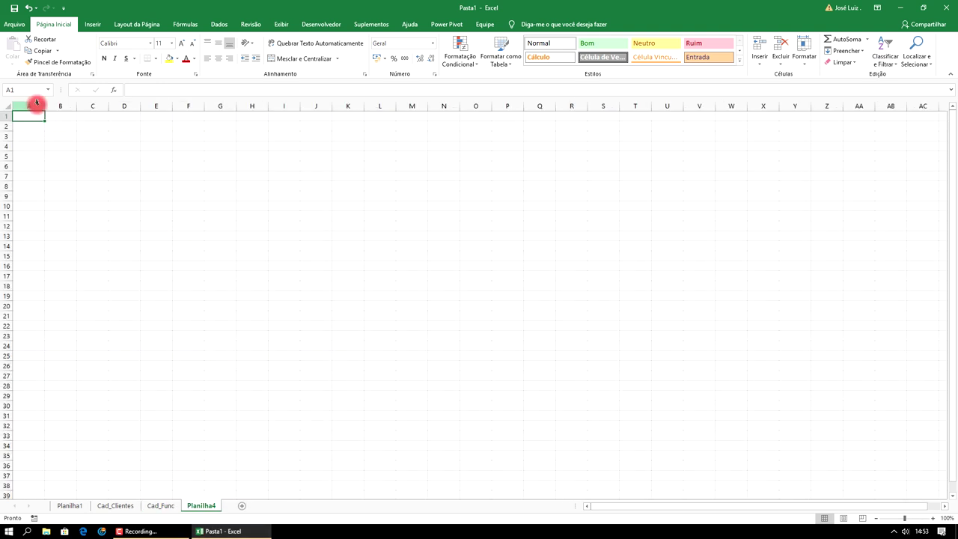
Zoom in on Planilha4, then copy the A1:C2 title and header block from Cad_Func
{"action": "left_click", "coordinate": [934, 519]}
{"action": "left_click", "coordinate": [934, 518]}
{"action": "left_click", "coordinate": [933, 519]}
{"action": "left_click", "coordinate": [934, 518]}
{"action": "left_click", "coordinate": [935, 519]}
{"action": "left_click", "coordinate": [934, 519]}
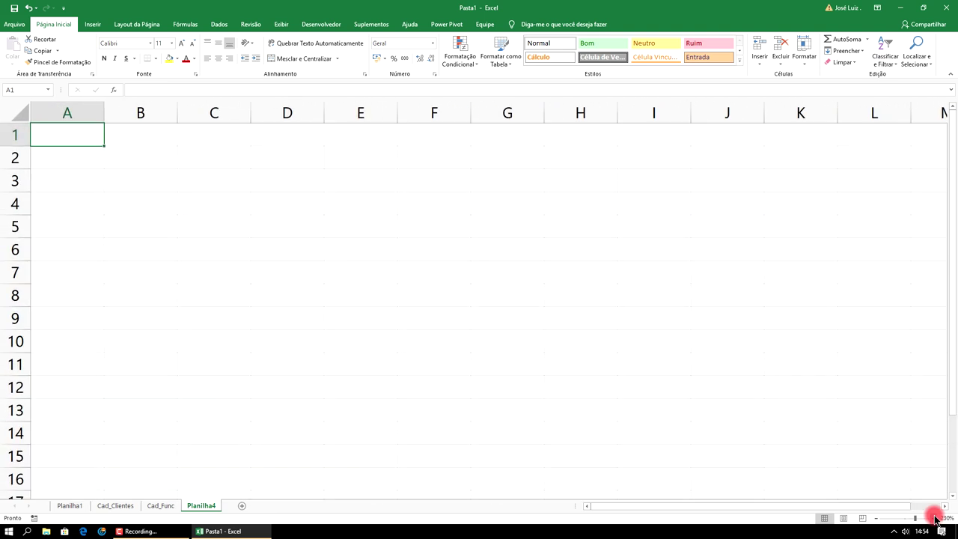
{"action": "left_click", "coordinate": [934, 519]}
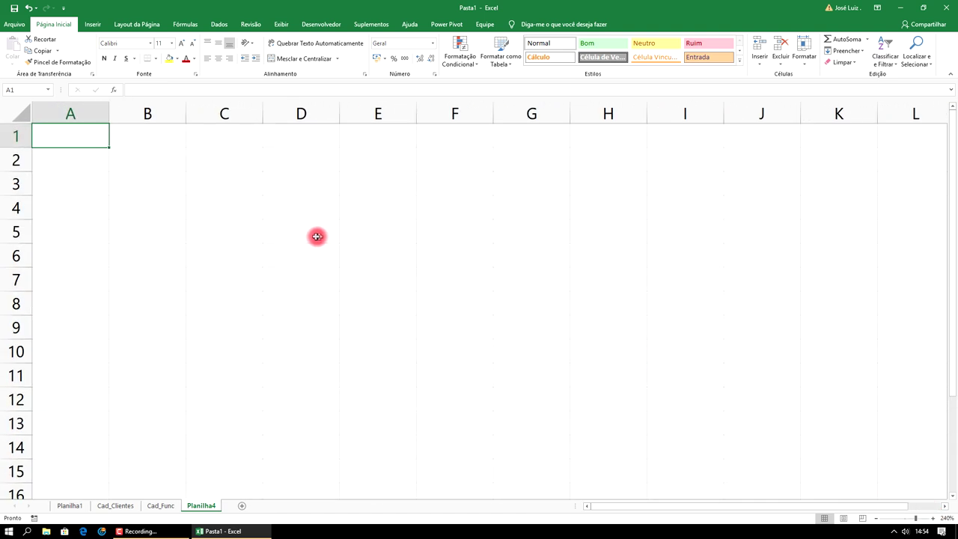
{"action": "left_click", "coordinate": [169, 507]}
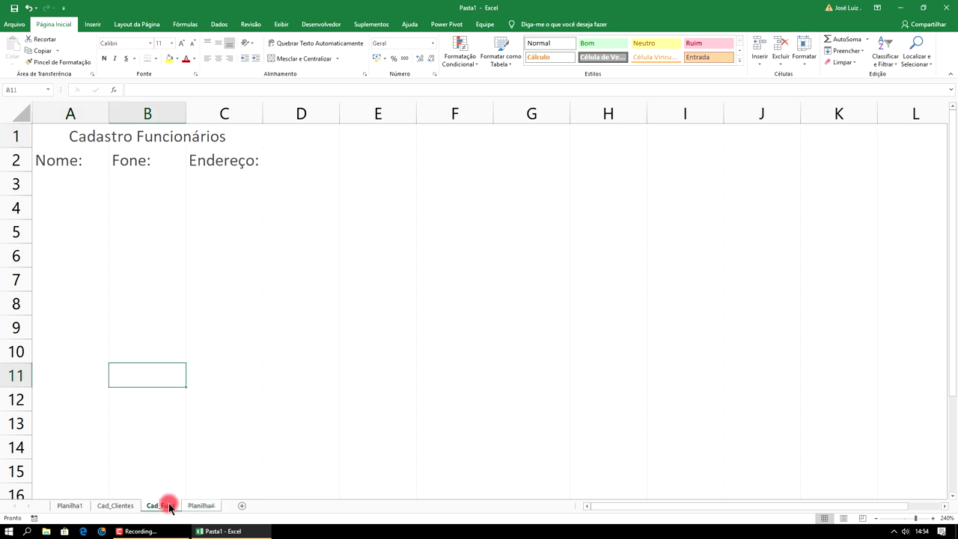
{"action": "left_click_drag", "start_coordinate": [102, 134], "coordinate": [176, 160]}
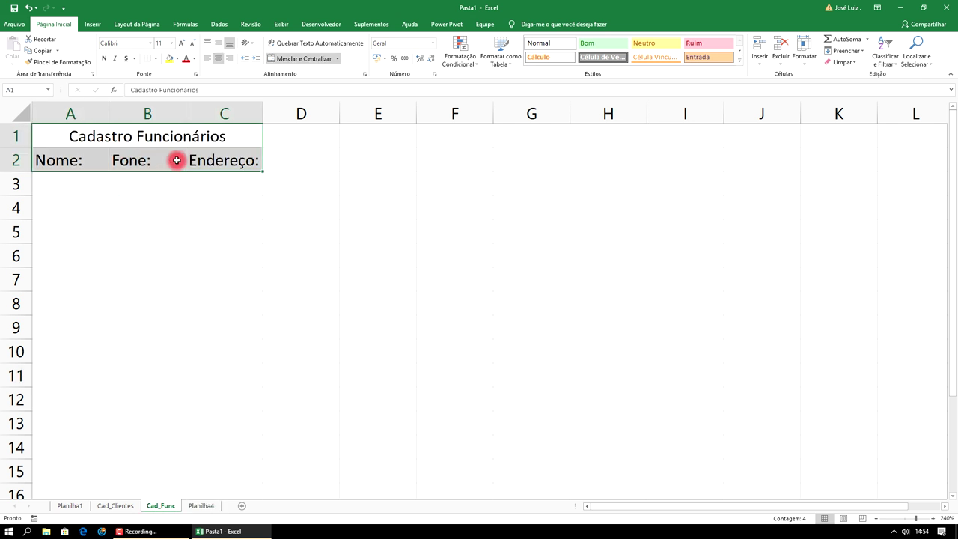
{"action": "key", "text": "ctrl+c"}
Paste the block into Planilha4 and change its title to Cadastro Fornecedores
{"action": "left_click", "coordinate": [207, 505]}
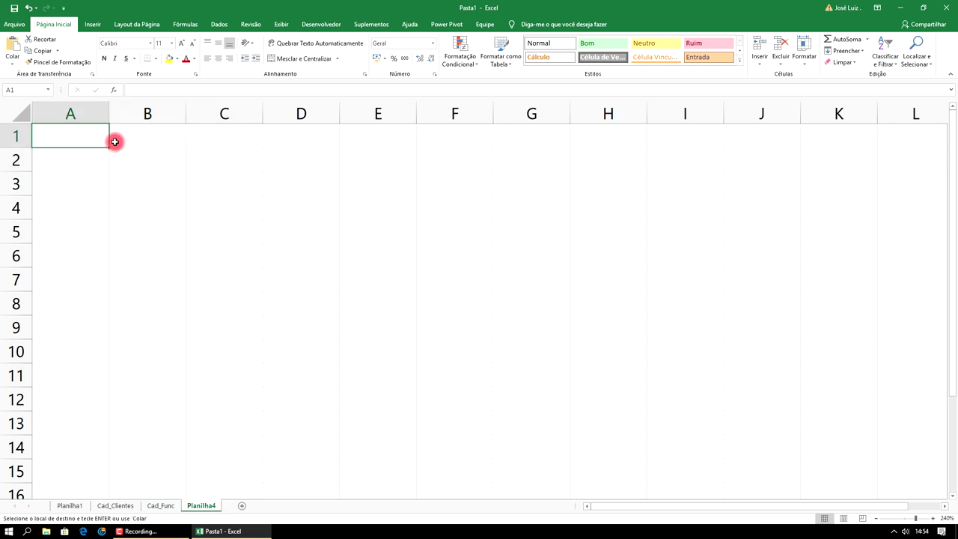
{"action": "key", "text": "ctrl+v"}
{"action": "double_click", "coordinate": [231, 138]}
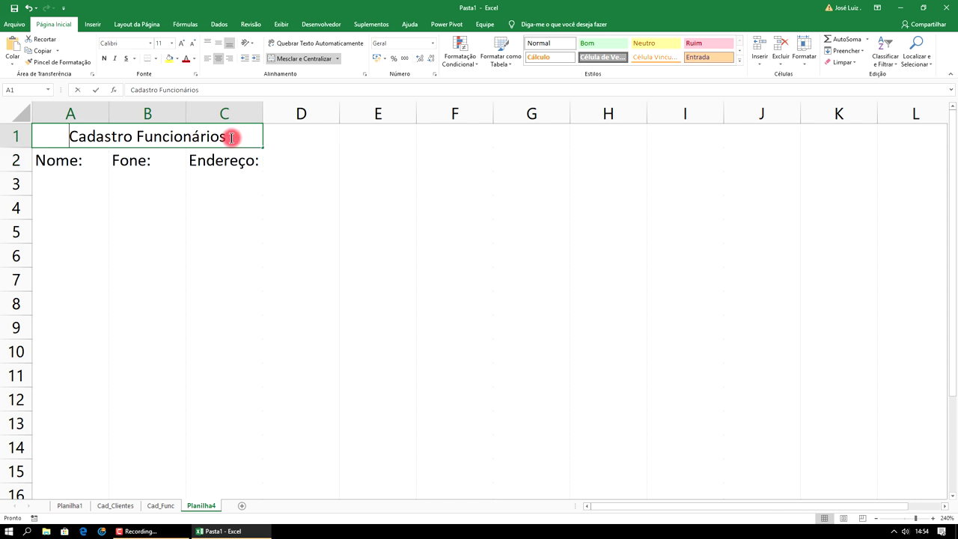
{"action": "left_click_drag", "start_coordinate": [232, 138], "coordinate": [172, 137]}
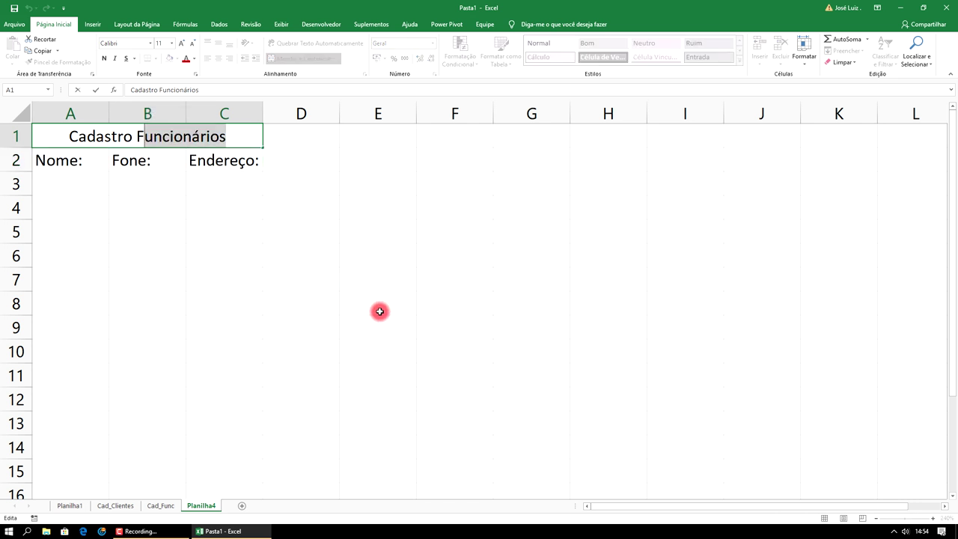
{"action": "type", "text": "ornecedores"}
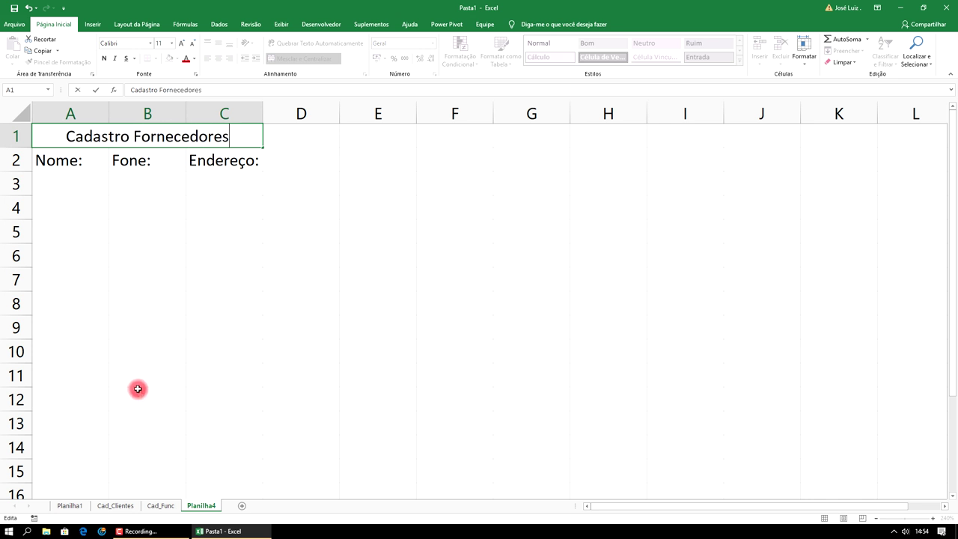
Rename Planilha4 to Cad_Forn and return to Cad_Clientes
{"action": "right_click", "coordinate": [209, 509]}
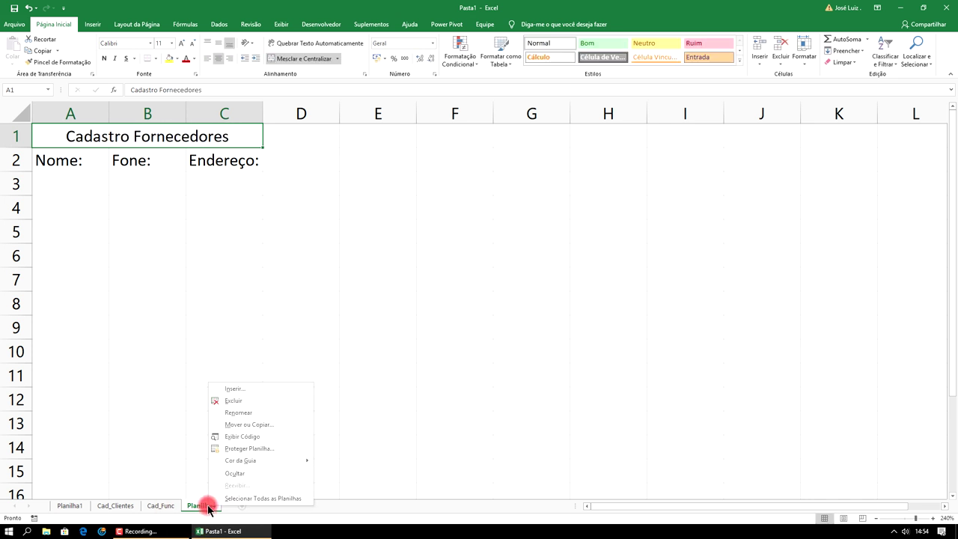
{"action": "left_click", "coordinate": [261, 413]}
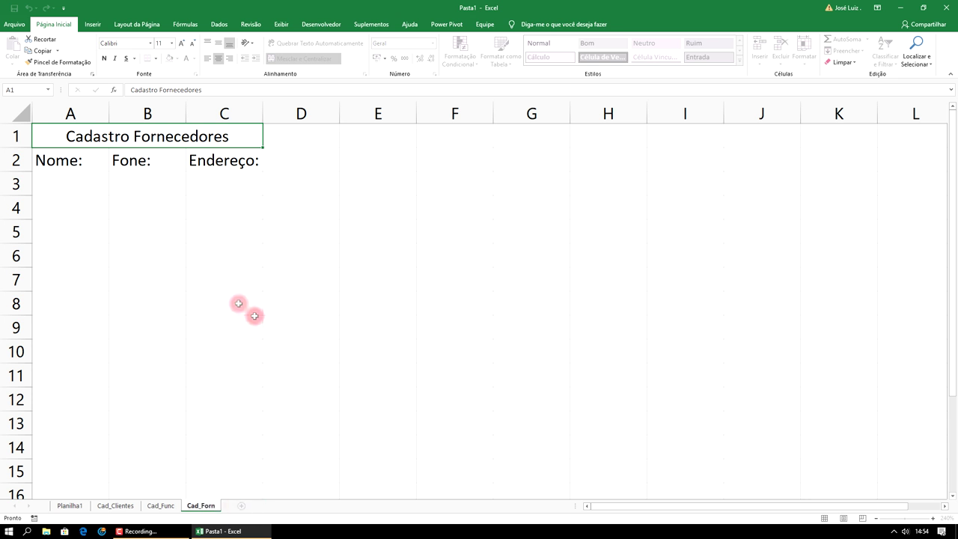
{"action": "left_click", "coordinate": [222, 273]}
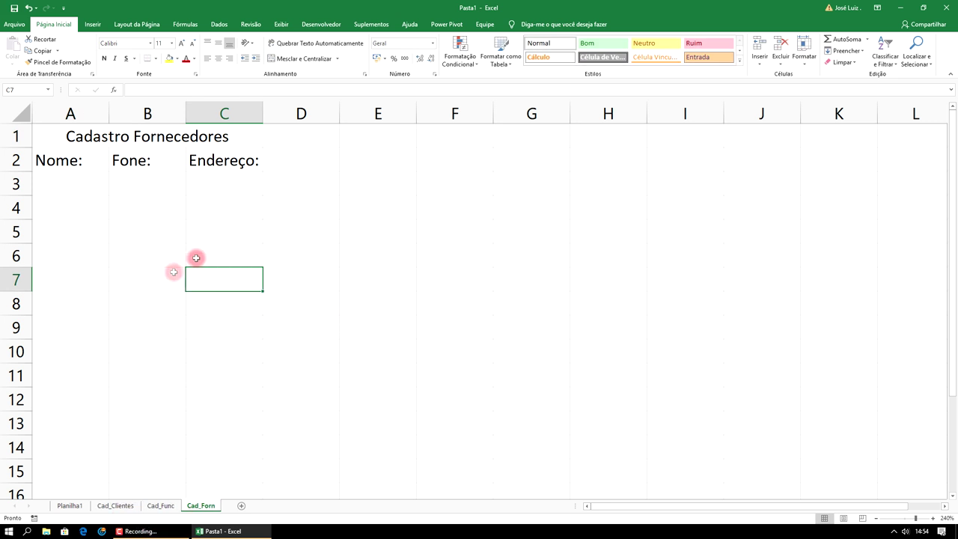
{"action": "left_click", "coordinate": [122, 506]}
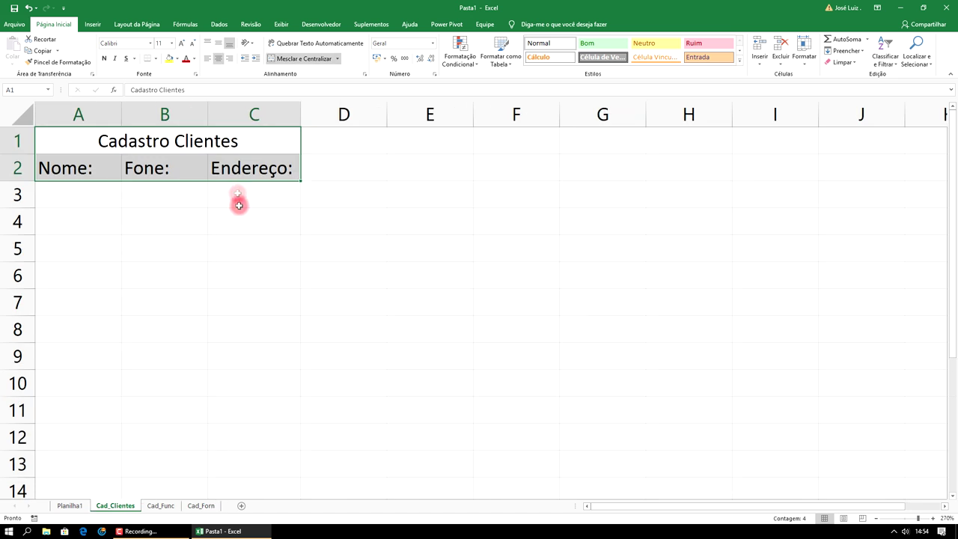
Check the Cad_Func and Cad_Forn sheets, then go back to Cad_Clientes cell A3
{"action": "left_click", "coordinate": [292, 197]}
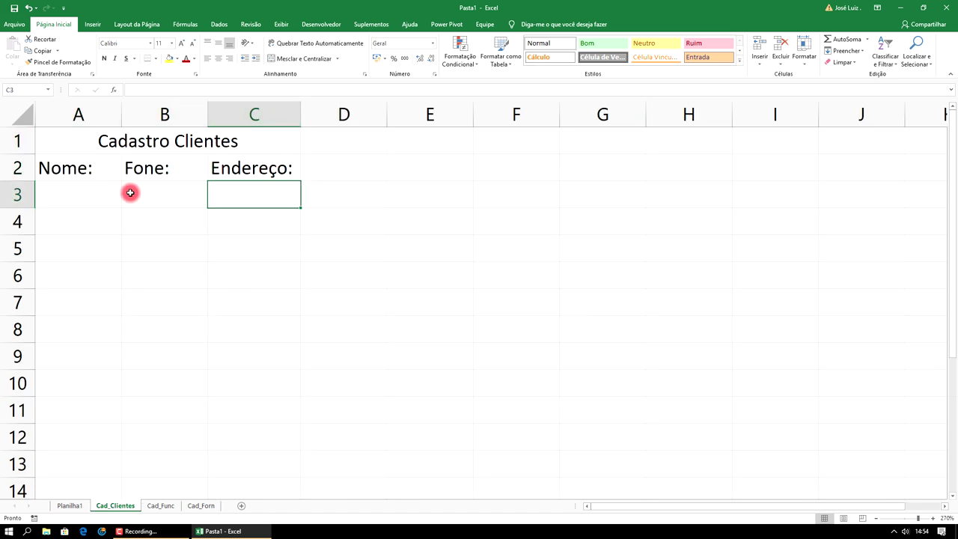
{"action": "left_click", "coordinate": [160, 506]}
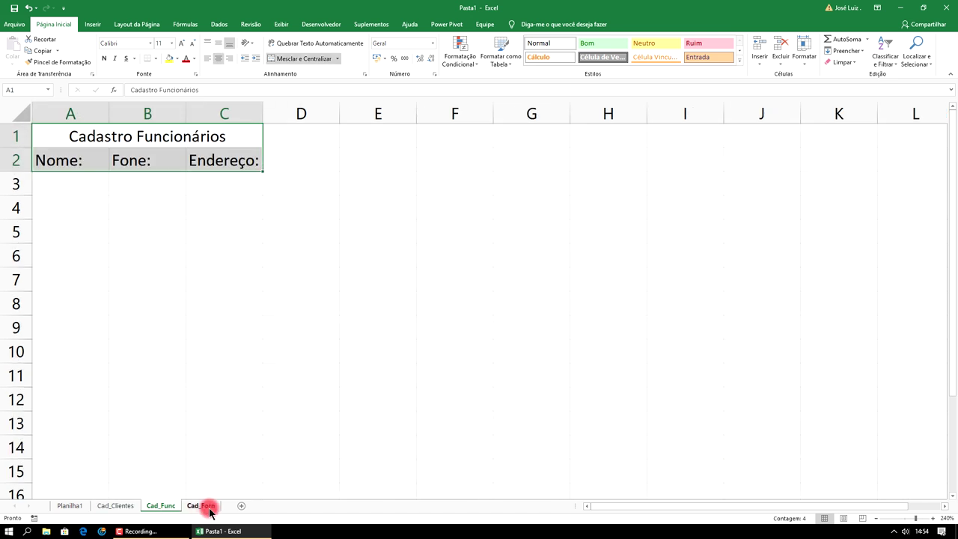
{"action": "left_click", "coordinate": [200, 505]}
{"action": "left_click", "coordinate": [78, 189]}
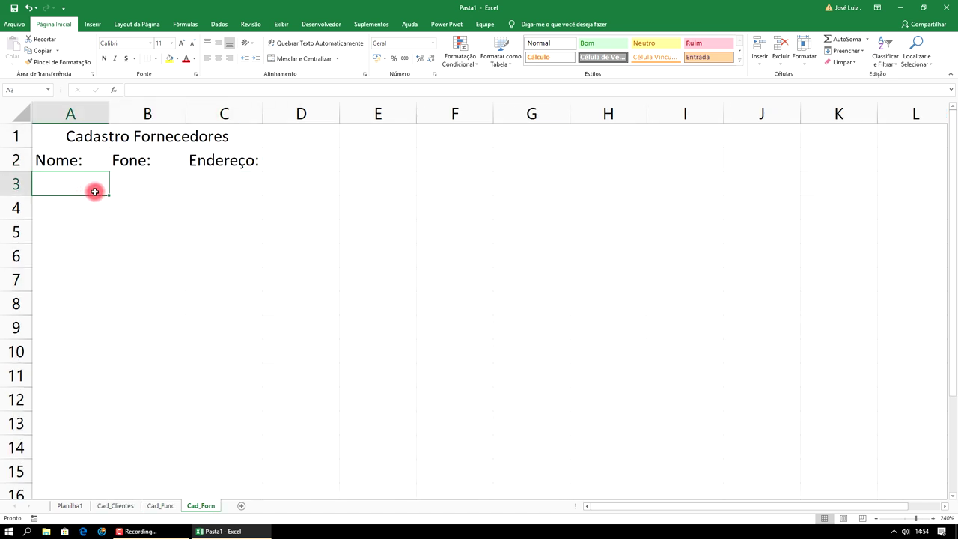
{"action": "left_click", "coordinate": [116, 506]}
{"action": "left_click", "coordinate": [99, 199]}
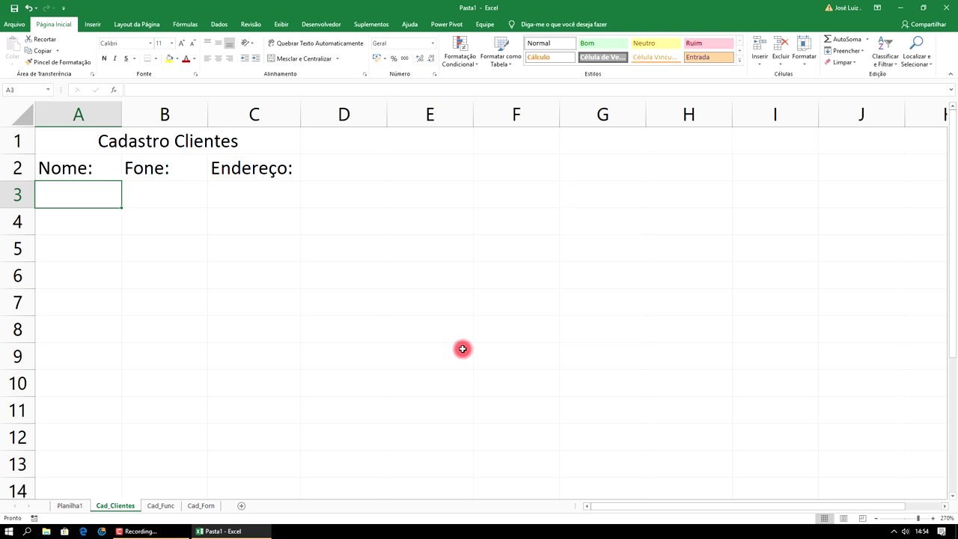
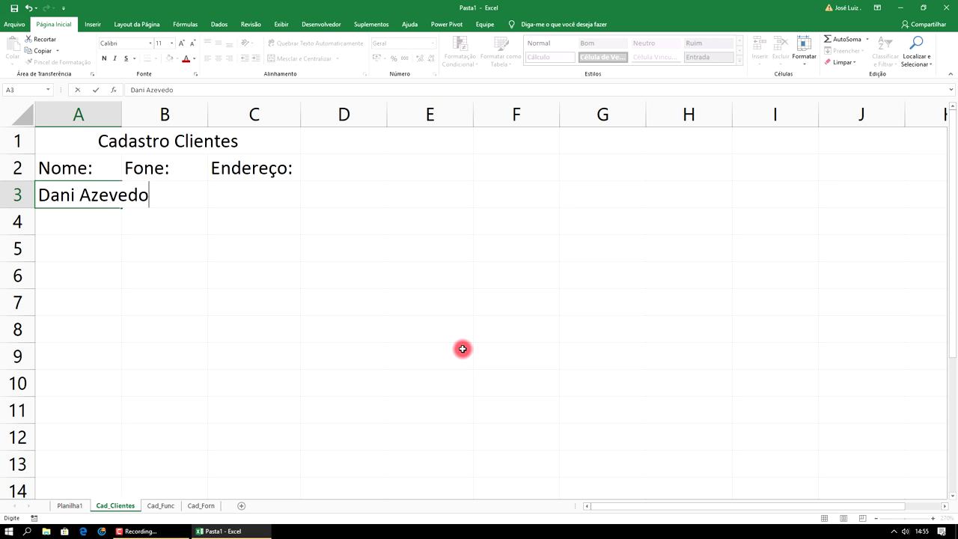
Enter the client's name in A3 and phone number in B3, autofitting columns A and B
{"action": "left_click", "coordinate": [165, 223]}
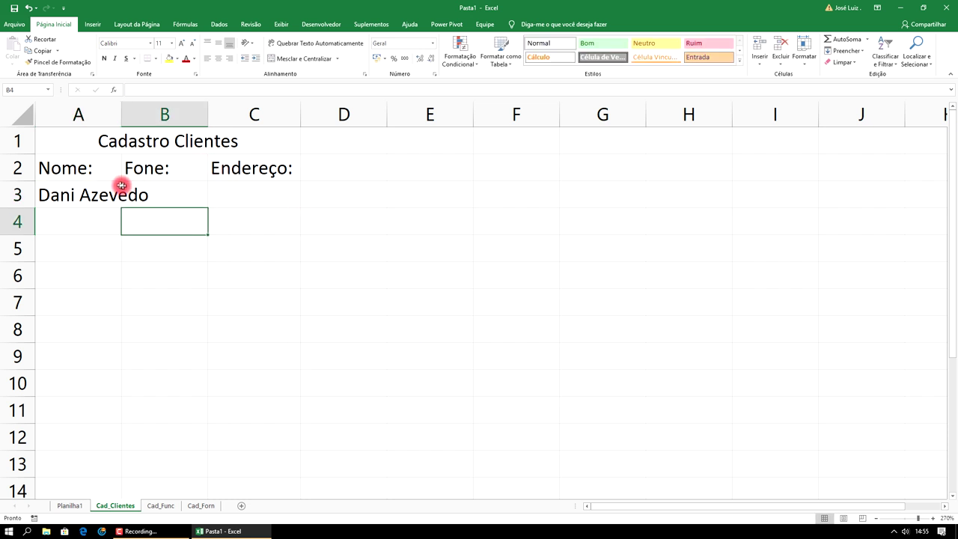
{"action": "double_click", "coordinate": [124, 107]}
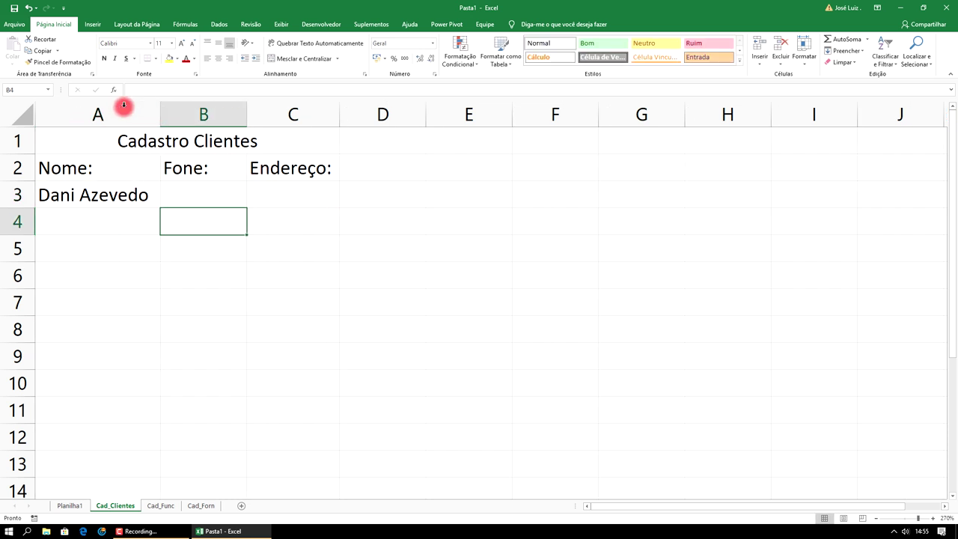
{"action": "left_click", "coordinate": [187, 187]}
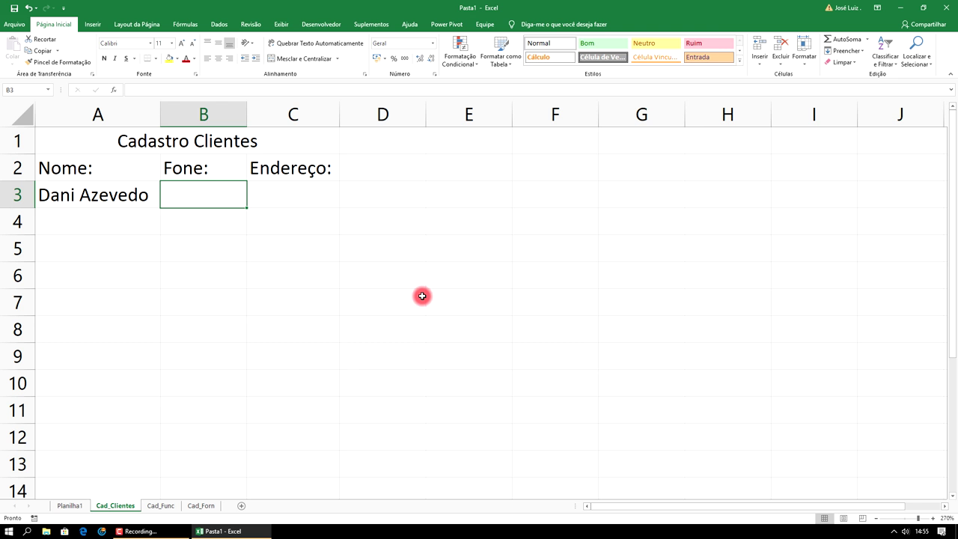
{"action": "type", "text": "3015-2525"}
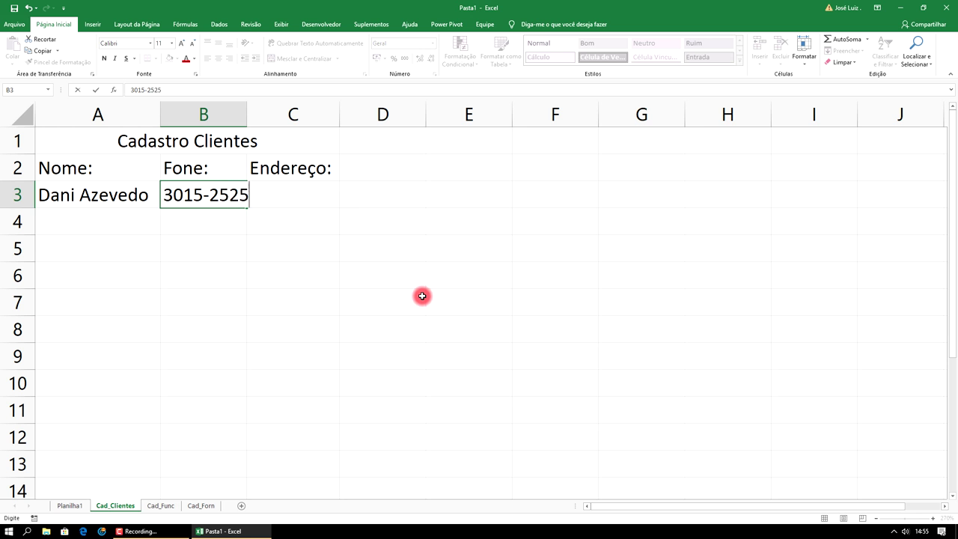
{"action": "key", "text": "F2"}
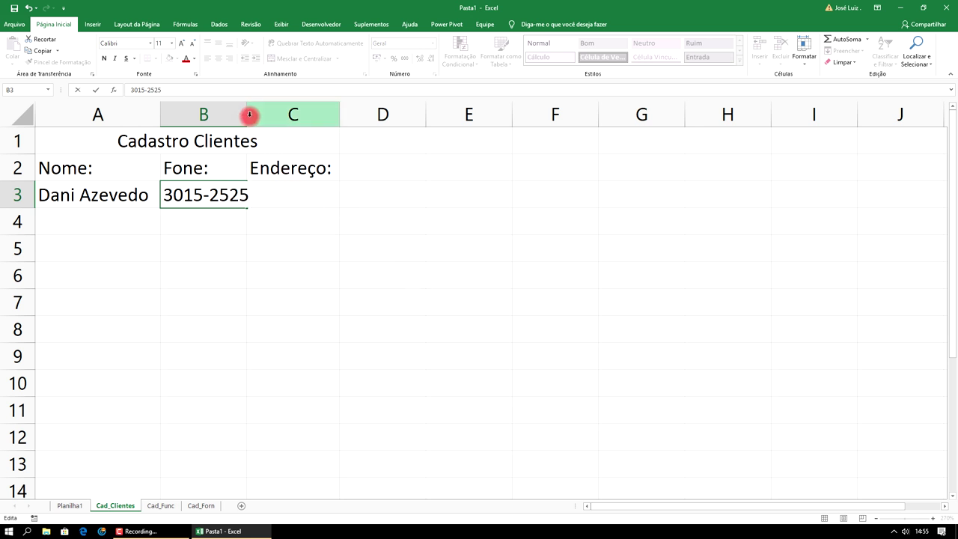
{"action": "double_click", "coordinate": [247, 112]}
Enter the client's address in C3, autofit column C, and select the record A3:C3
{"action": "left_click", "coordinate": [272, 195]}
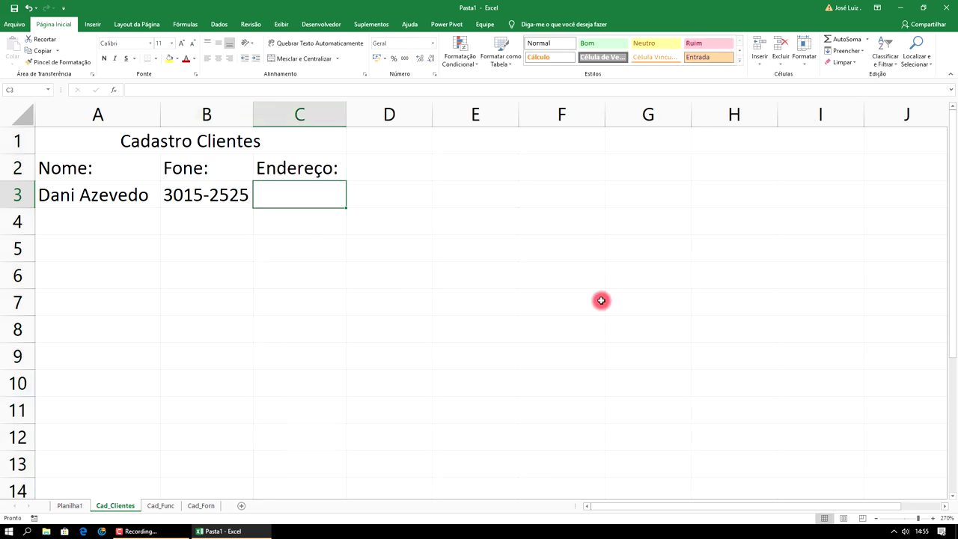
{"action": "type", "text": "Rua Das Ameixas"}
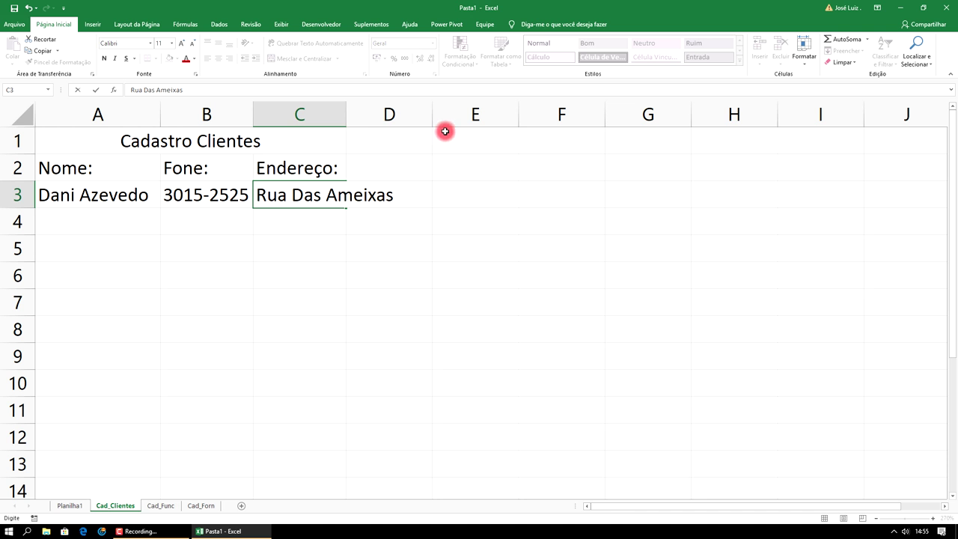
{"action": "double_click", "coordinate": [347, 110]}
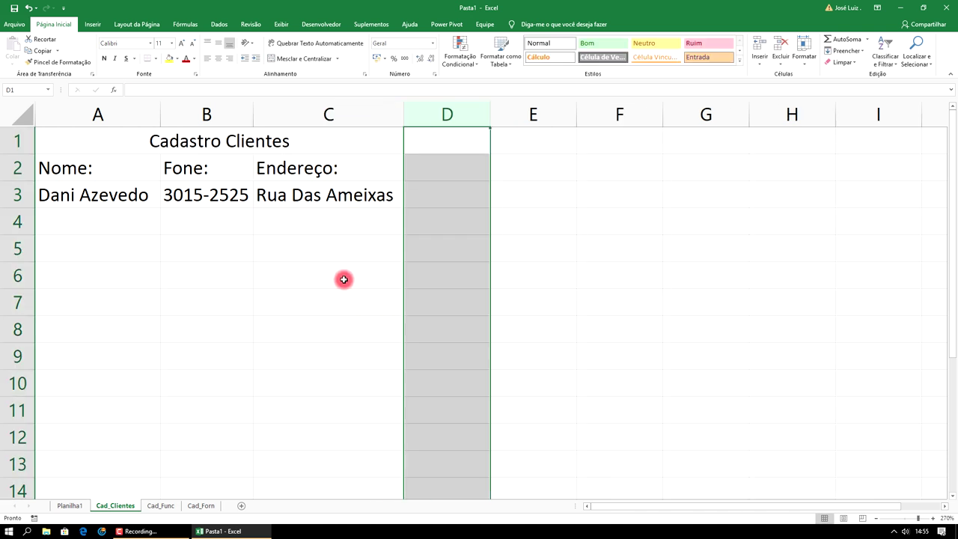
{"action": "left_click", "coordinate": [344, 277]}
{"action": "left_click", "coordinate": [277, 193]}
{"action": "left_click_drag", "start_coordinate": [276, 193], "coordinate": [94, 193]}
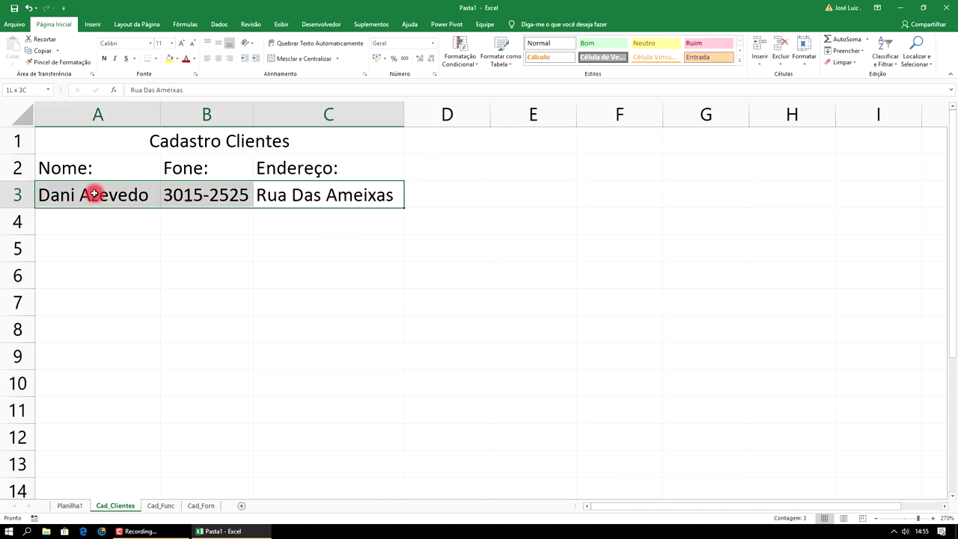
Copy the client record into row 3 of Cad_Func and autofit columns A to C
{"action": "key", "text": "ctrl+c"}
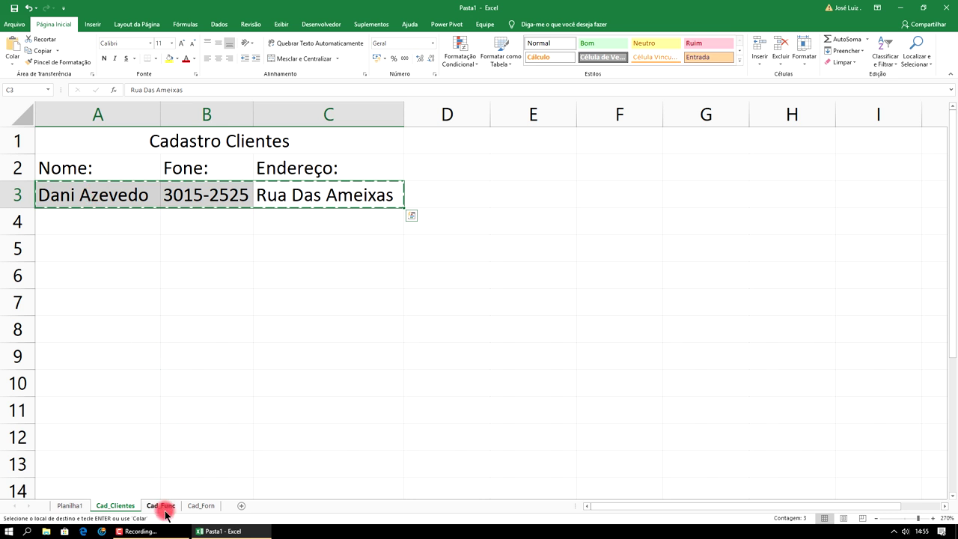
{"action": "left_click", "coordinate": [160, 505]}
{"action": "left_click", "coordinate": [88, 185]}
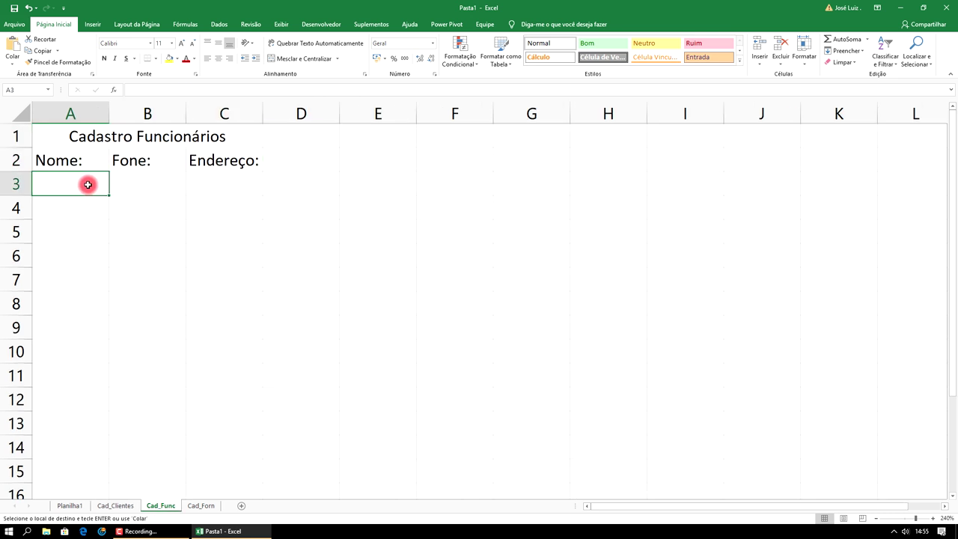
{"action": "left_click_drag", "start_coordinate": [88, 185], "coordinate": [227, 188]}
{"action": "key", "text": "ctrl+v"}
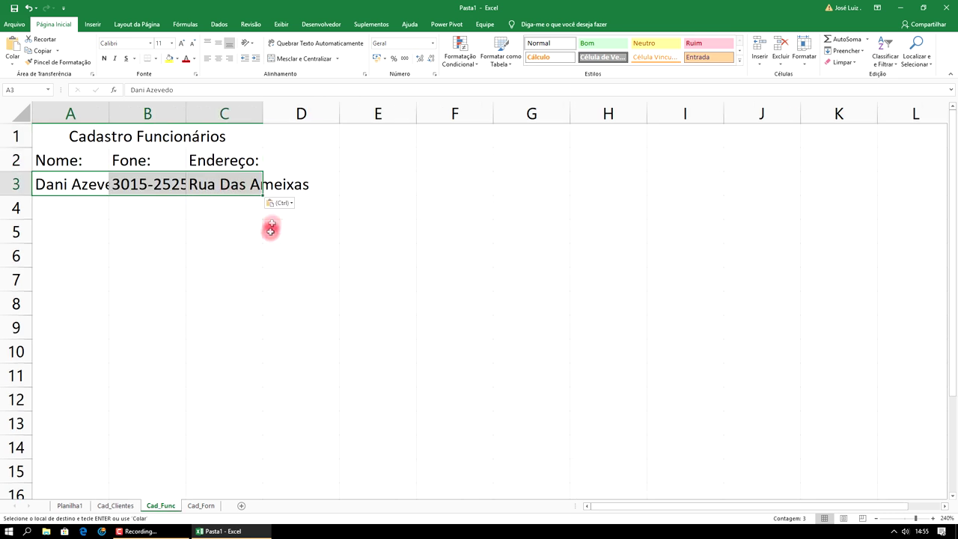
{"action": "double_click", "coordinate": [110, 109]}
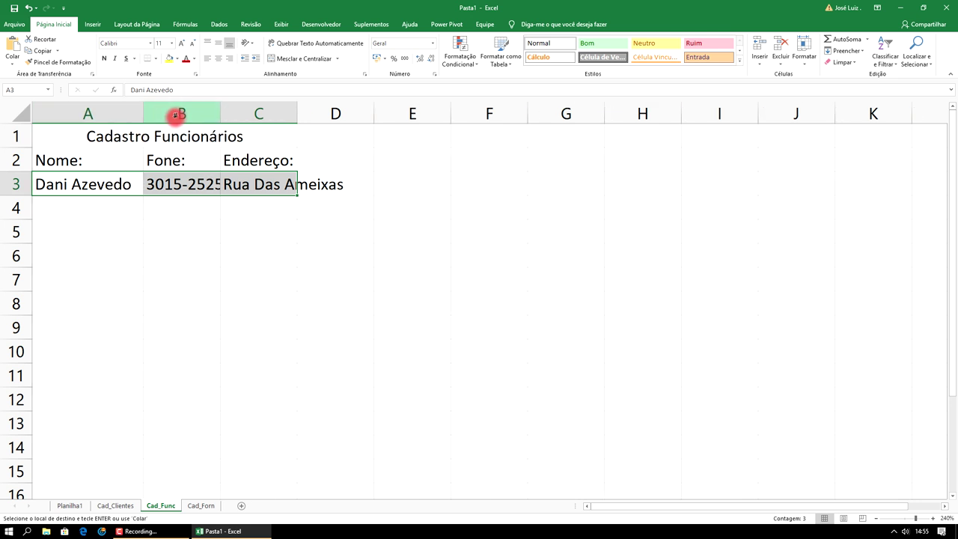
{"action": "double_click", "coordinate": [221, 113]}
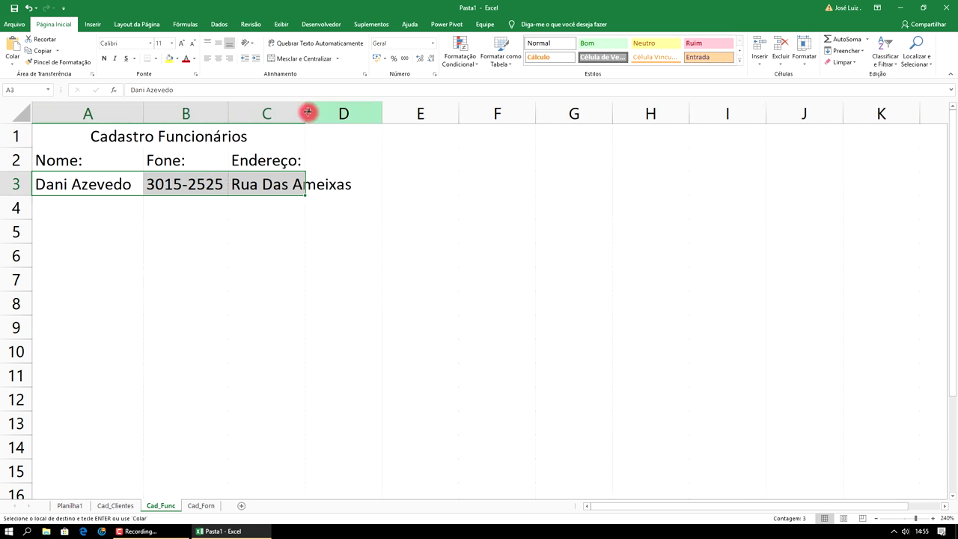
{"action": "double_click", "coordinate": [303, 112]}
Replace the name in Cad_Func A3 with an employee's name
{"action": "left_click", "coordinate": [138, 184]}
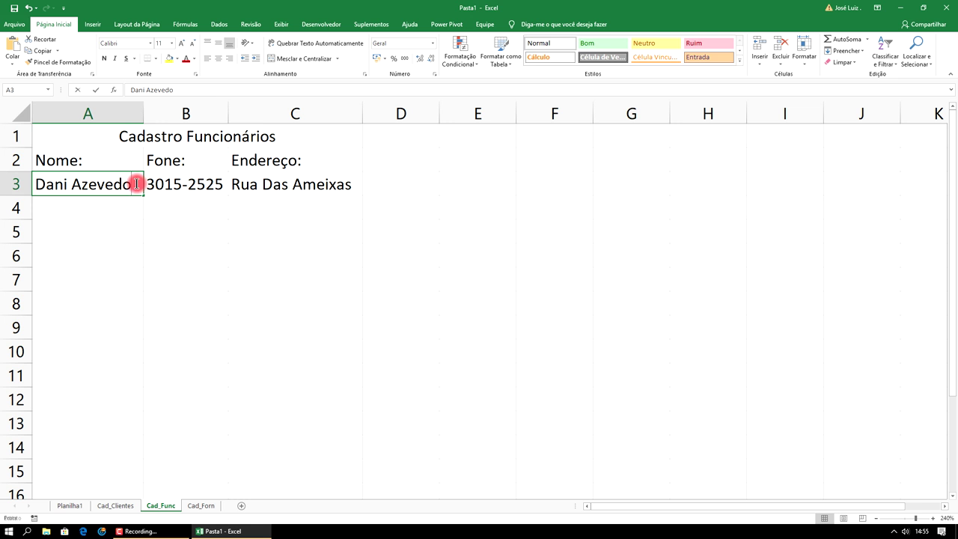
{"action": "double_click", "coordinate": [138, 184]}
{"action": "left_click_drag", "start_coordinate": [138, 184], "coordinate": [2, 184]}
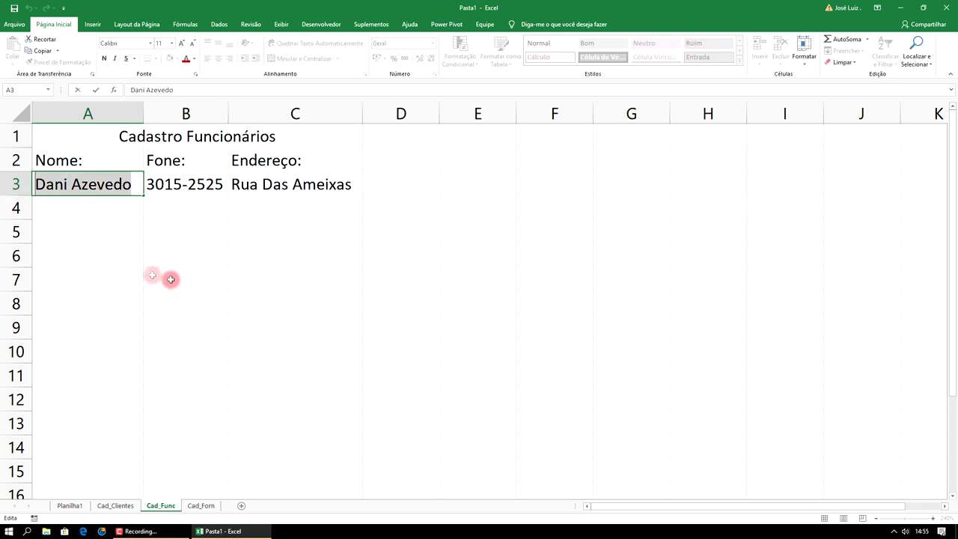
{"action": "type", "text": "Osvaldo"}
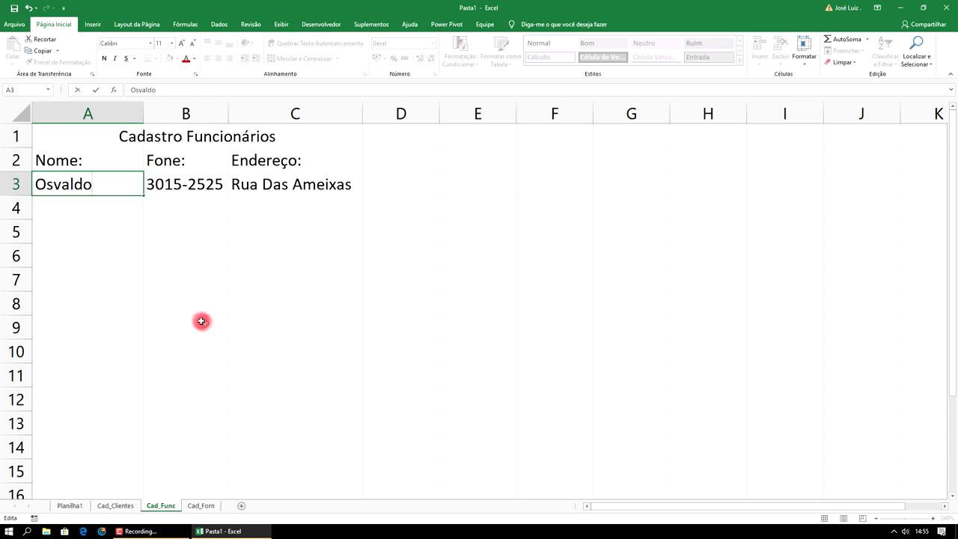
{"action": "left_click", "coordinate": [205, 324]}
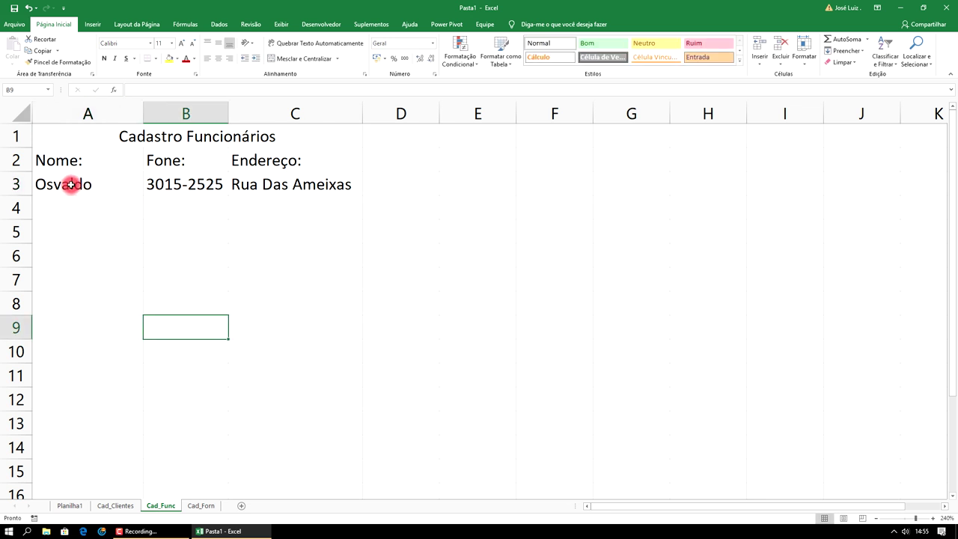
Copy the employee record into row 3 of Cad_Forn and autofit columns B and C
{"action": "left_click_drag", "start_coordinate": [70, 185], "coordinate": [270, 188]}
{"action": "key", "text": "ctrl+c"}
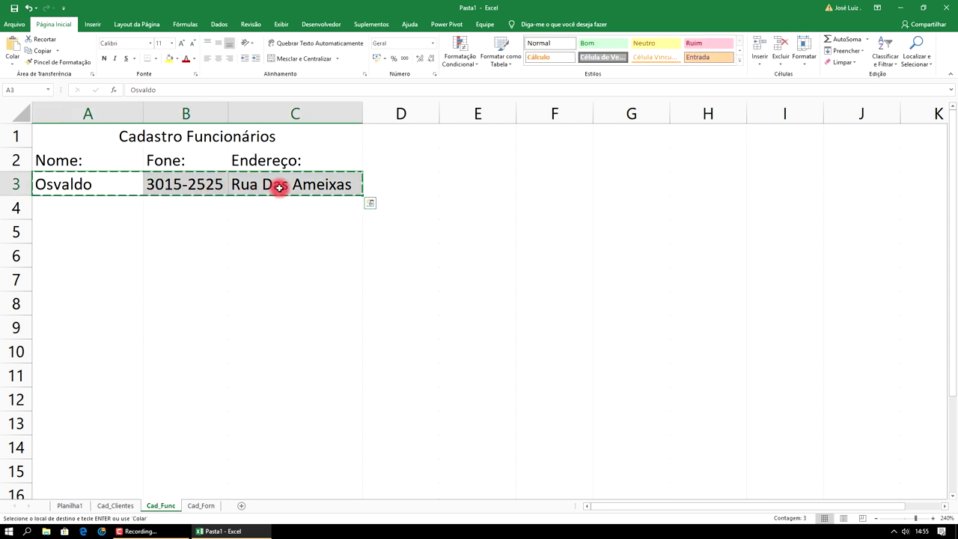
{"action": "left_click", "coordinate": [200, 506]}
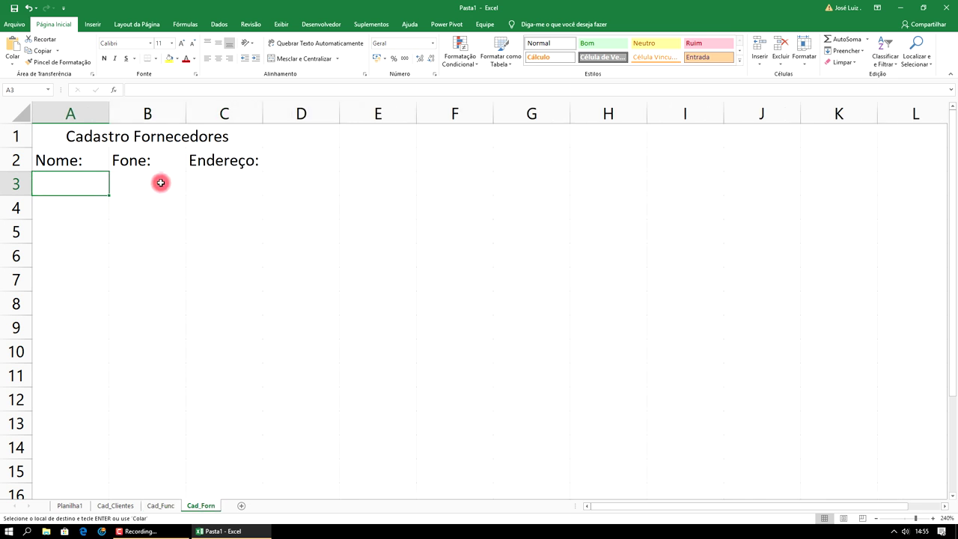
{"action": "left_click", "coordinate": [238, 184], "text": "shift"}
{"action": "key", "text": "ctrl+v"}
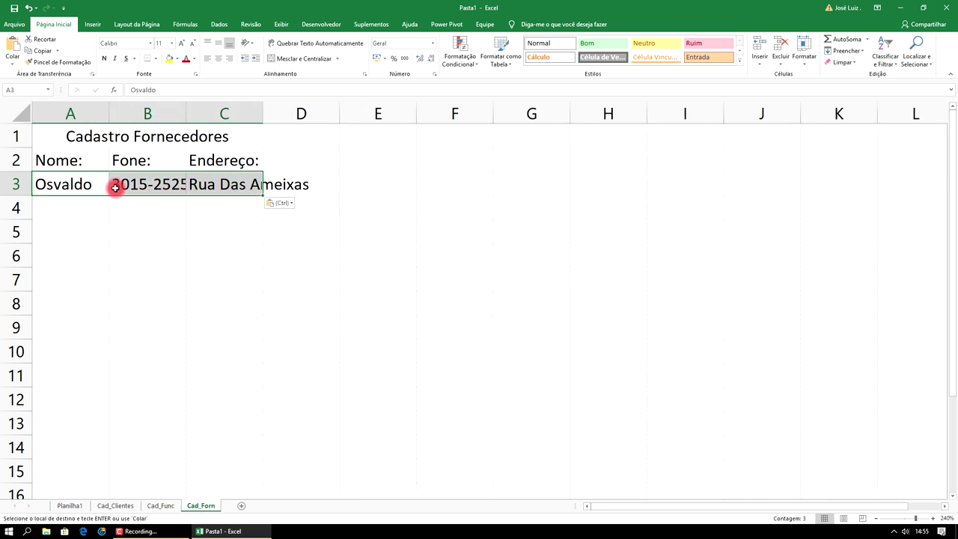
{"action": "double_click", "coordinate": [186, 112]}
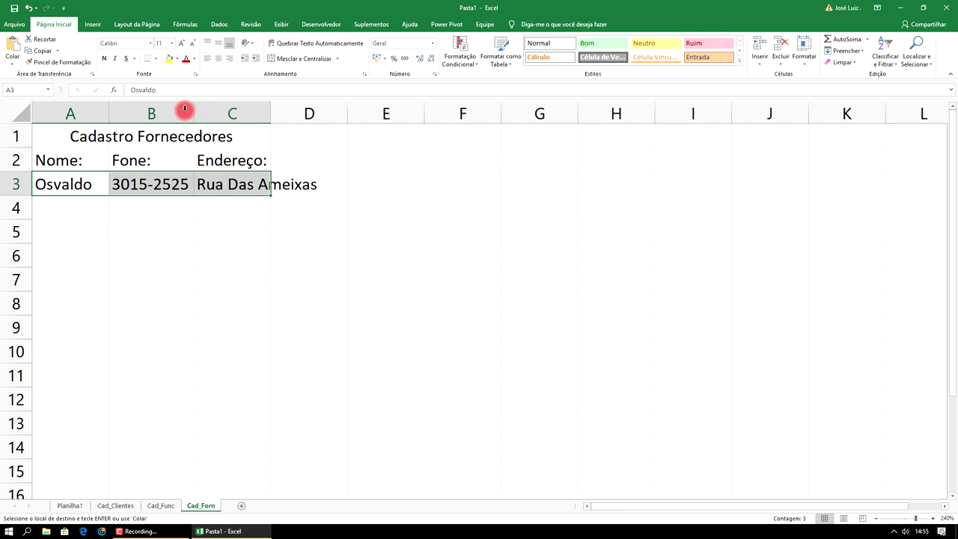
{"action": "left_click_drag", "start_coordinate": [270, 113], "coordinate": [270, 113]}
{"action": "double_click", "coordinate": [271, 113]}
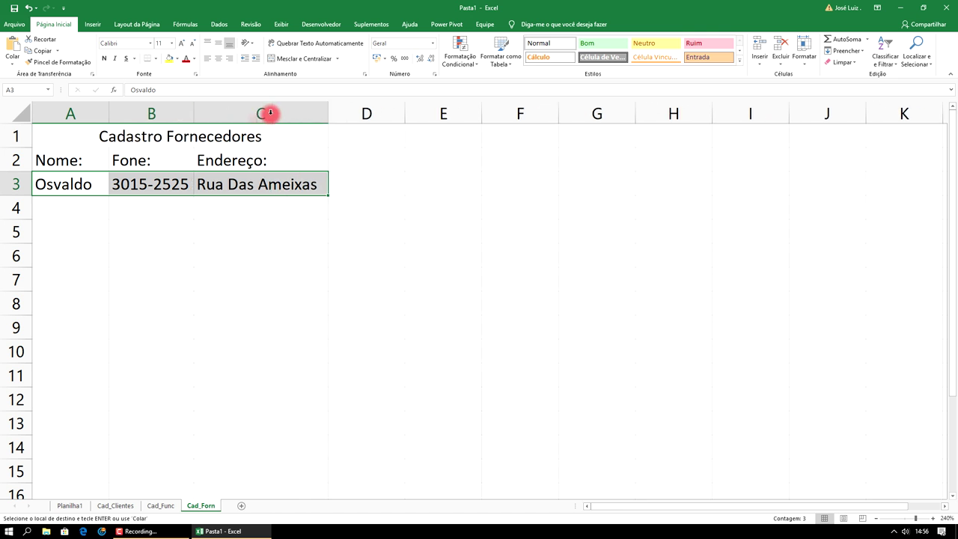
Replace the name in Cad_Forn A3 with a supplier's name
{"action": "double_click", "coordinate": [94, 185]}
{"action": "left_click_drag", "start_coordinate": [94, 185], "coordinate": [3, 184]}
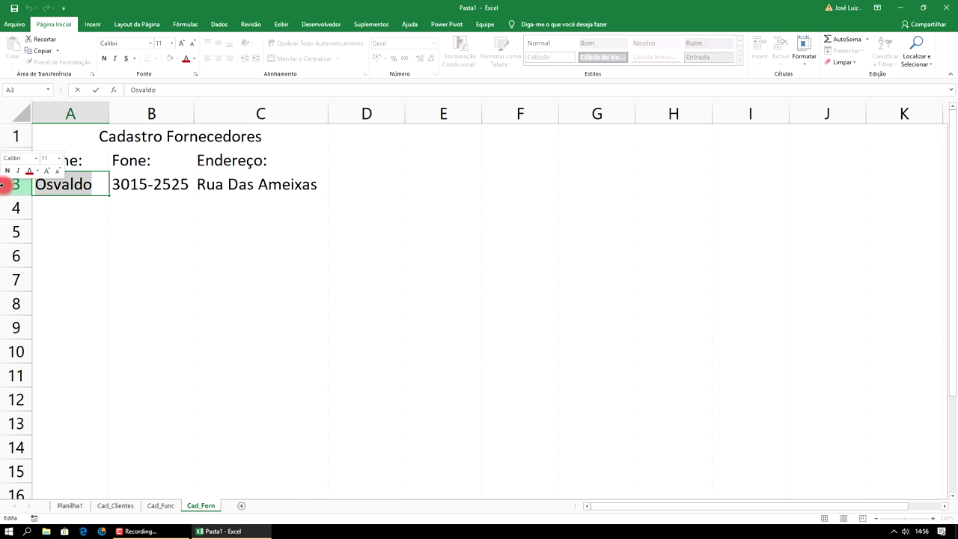
{"action": "type", "text": "Cristina"}
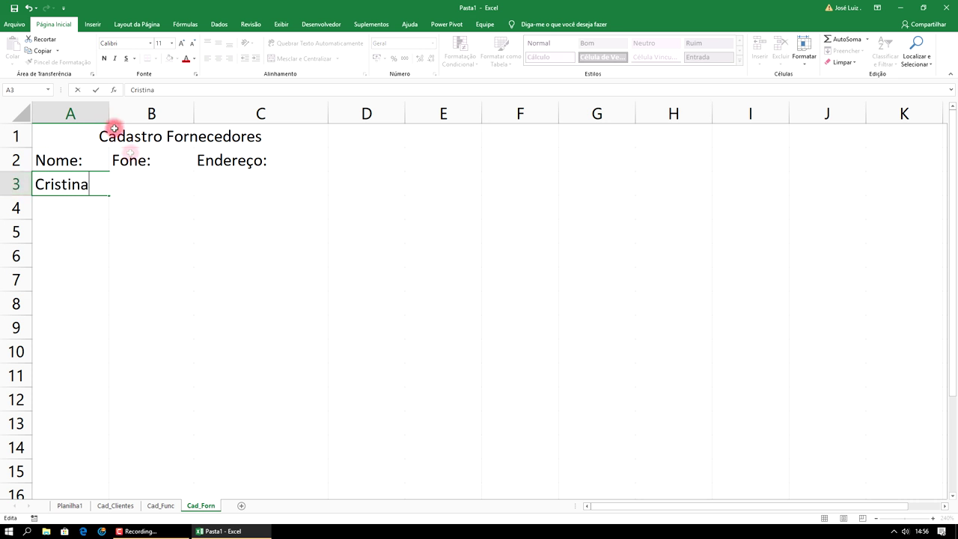
{"action": "left_click", "coordinate": [162, 256]}
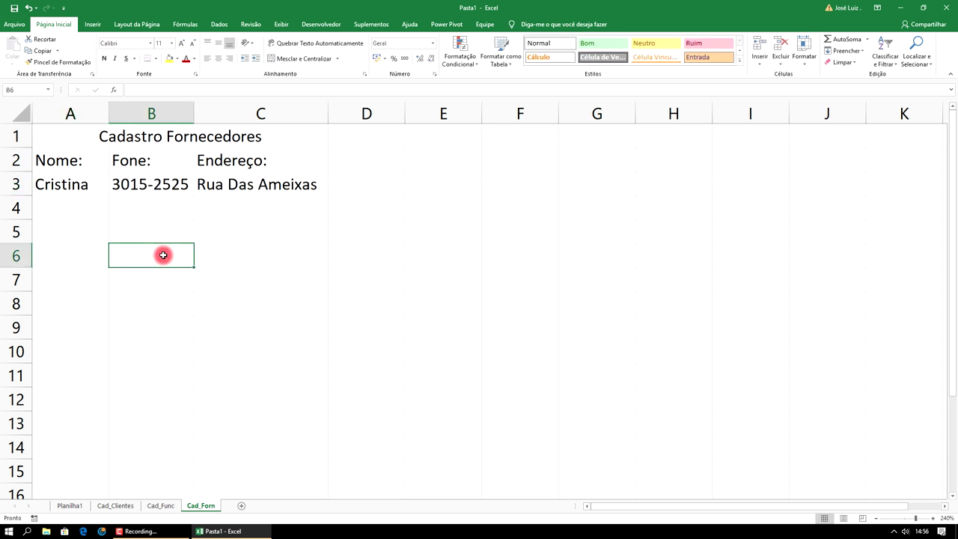
{"action": "left_click", "coordinate": [291, 255]}
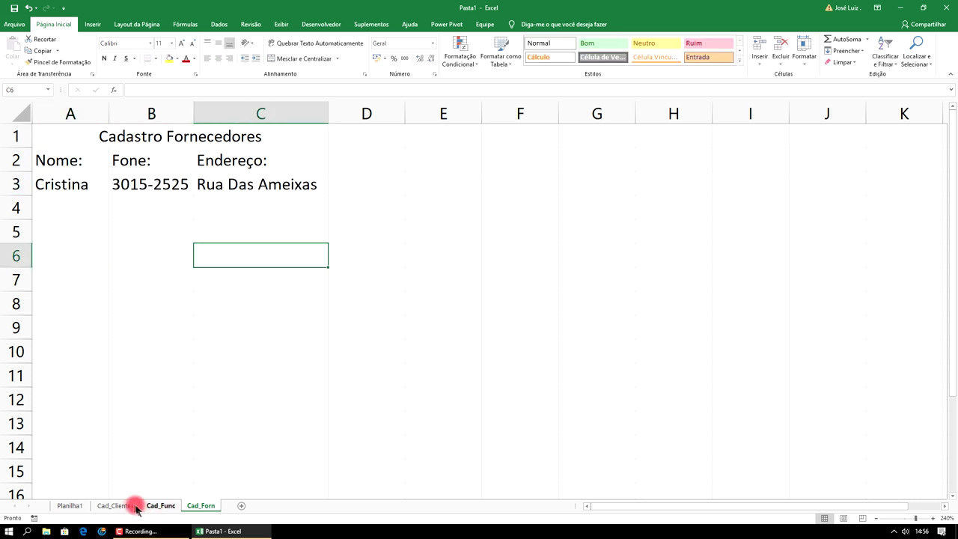
Rename the Planilha1 sheet to Sistema
{"action": "left_click", "coordinate": [77, 507]}
{"action": "right_click", "coordinate": [75, 508]}
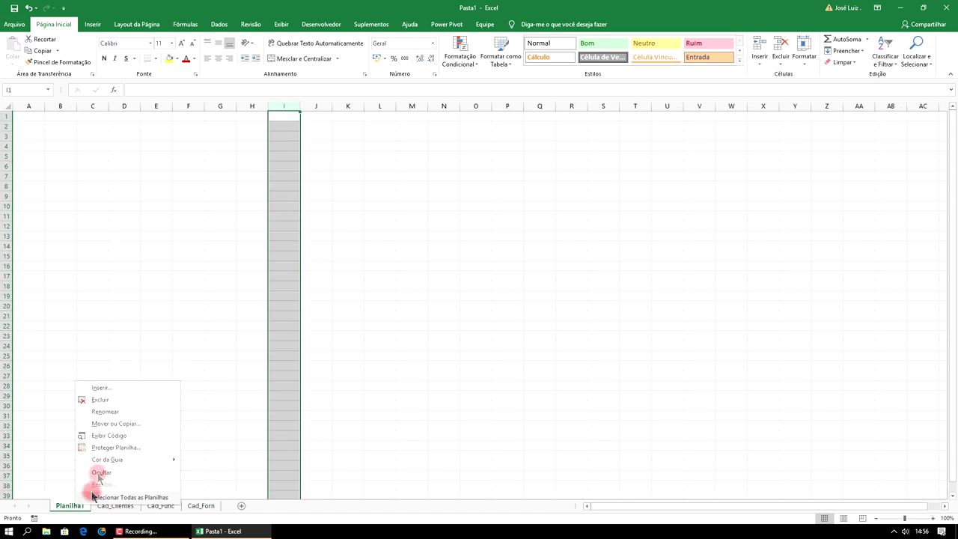
{"action": "left_click", "coordinate": [116, 413]}
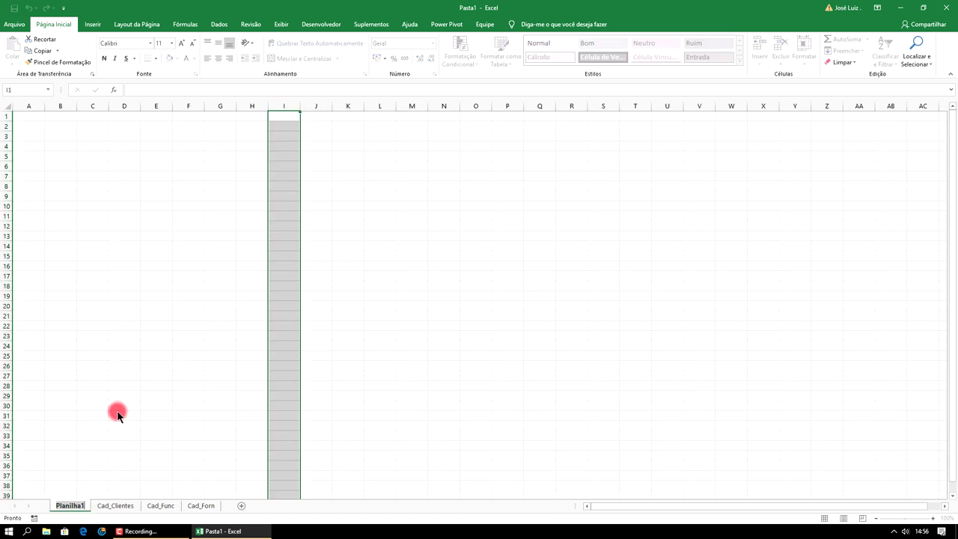
{"action": "type", "text": "Sistema"}
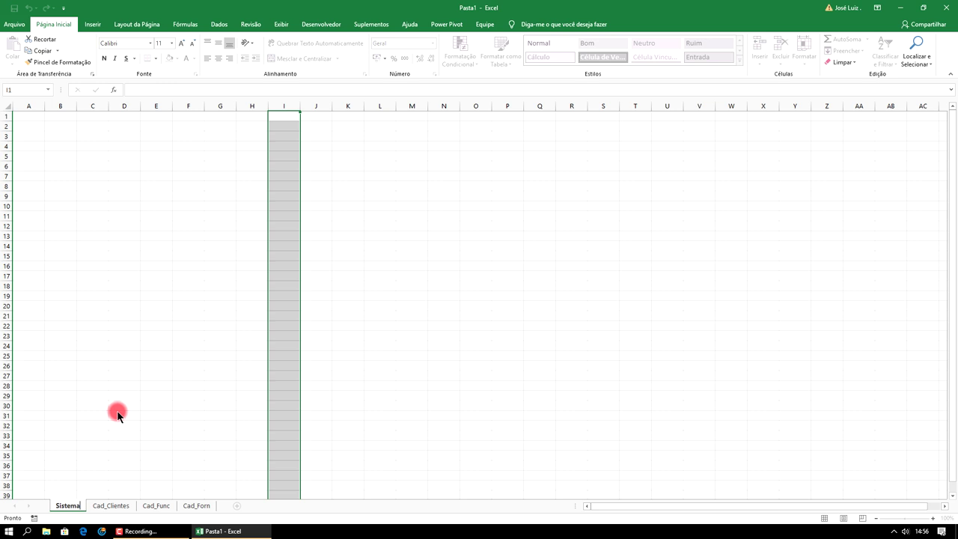
{"action": "left_click", "coordinate": [106, 325]}
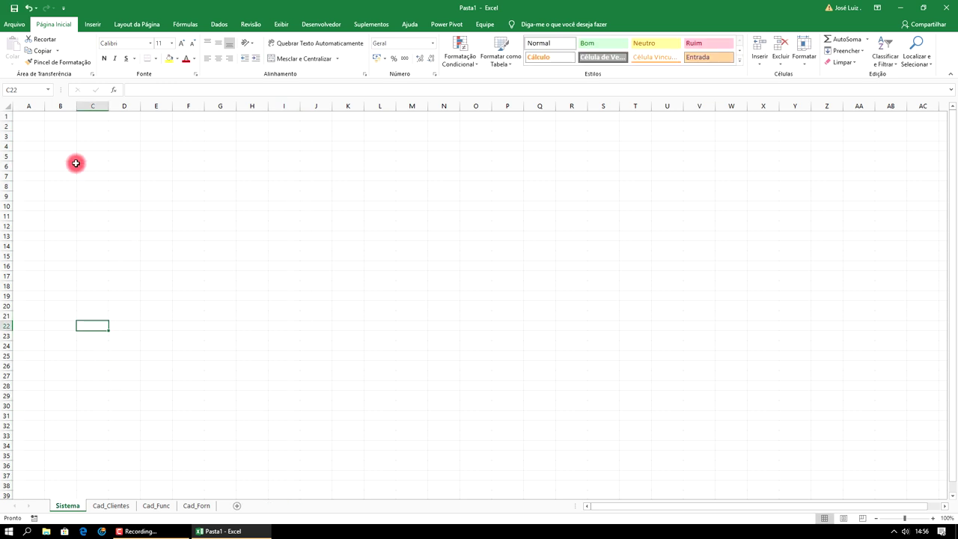
Select a cell on the Sistema sheet and zoom in several steps
{"action": "left_click", "coordinate": [75, 164]}
{"action": "left_click", "coordinate": [933, 518]}
{"action": "left_click", "coordinate": [933, 519]}
{"action": "left_click", "coordinate": [933, 518]}
{"action": "left_click", "coordinate": [933, 519]}
{"action": "left_click", "coordinate": [933, 519]}
{"action": "left_click", "coordinate": [933, 518]}
{"action": "left_click", "coordinate": [933, 519]}
{"action": "left_click", "coordinate": [933, 518]}
{"action": "left_click", "coordinate": [933, 518]}
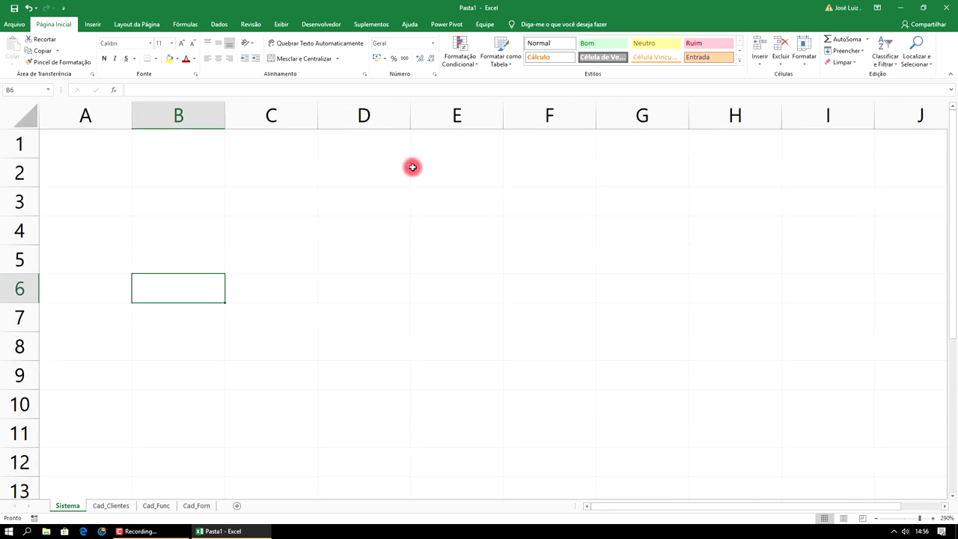
Draw a yellow-styled rectangle from A1 to row 30, spanning columns A to H
{"action": "left_click", "coordinate": [93, 25]}
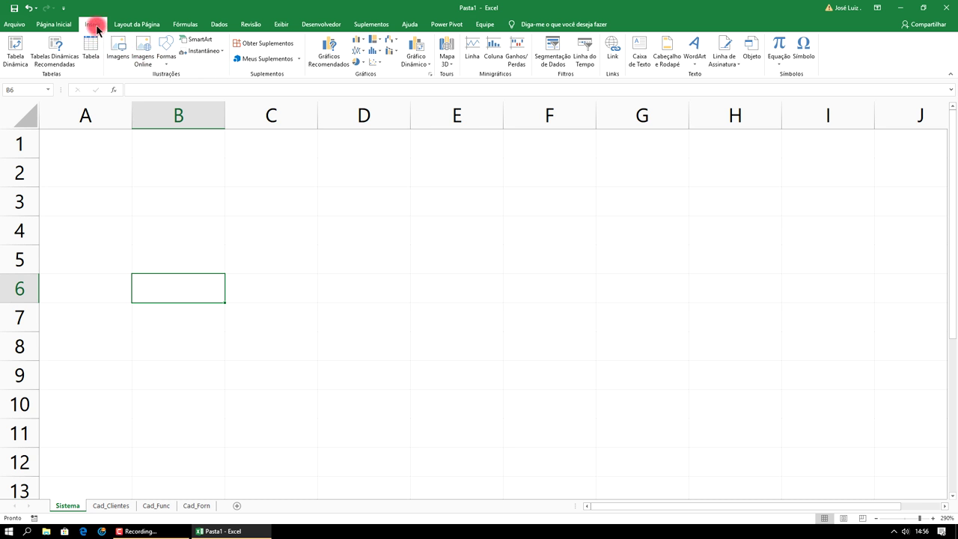
{"action": "left_click", "coordinate": [166, 54]}
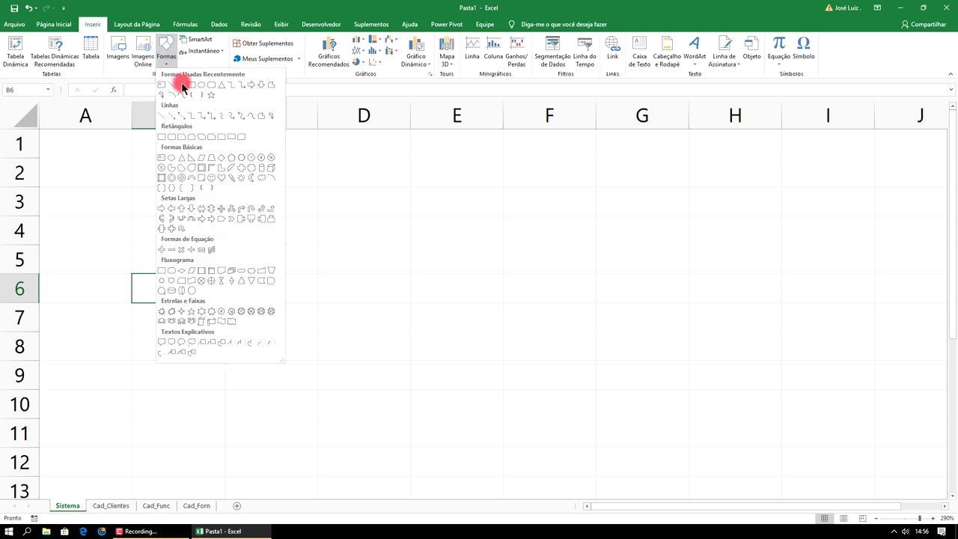
{"action": "left_click", "coordinate": [190, 87]}
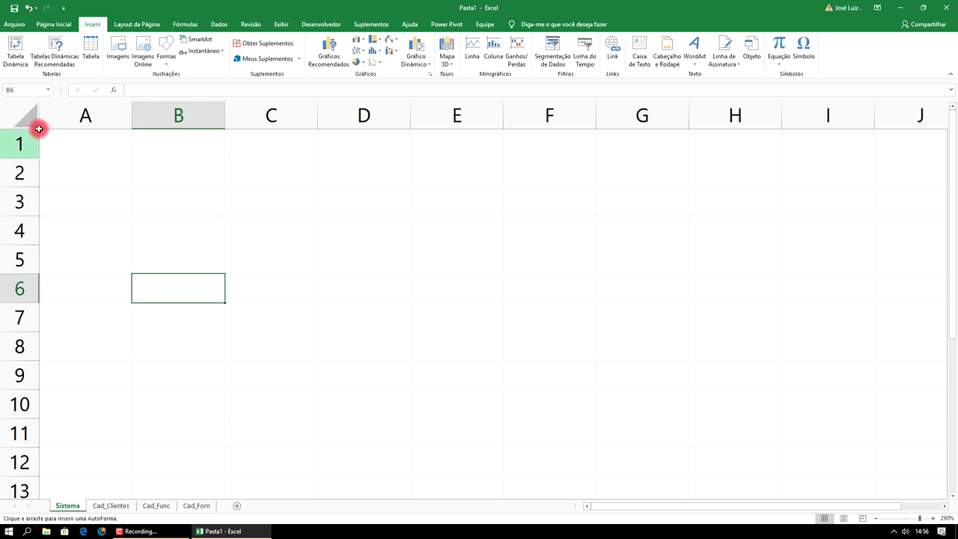
{"action": "mouse_move", "coordinate": [39, 131]}
{"action": "left_mouse_down"}
{"action": "mouse_move", "coordinate": [270, 374]}
{"action": "mouse_move", "coordinate": [608, 487]}
{"action": "mouse_move", "coordinate": [735, 479]}
{"action": "mouse_move", "coordinate": [781, 490]}
{"action": "left_mouse_up"}
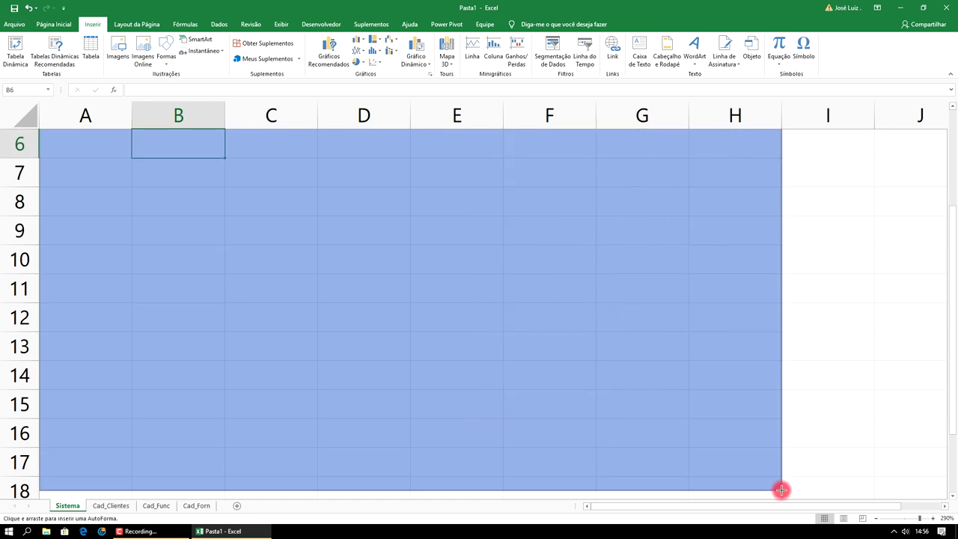
{"action": "left_click_drag", "start_coordinate": [781, 490], "coordinate": [779, 496]}
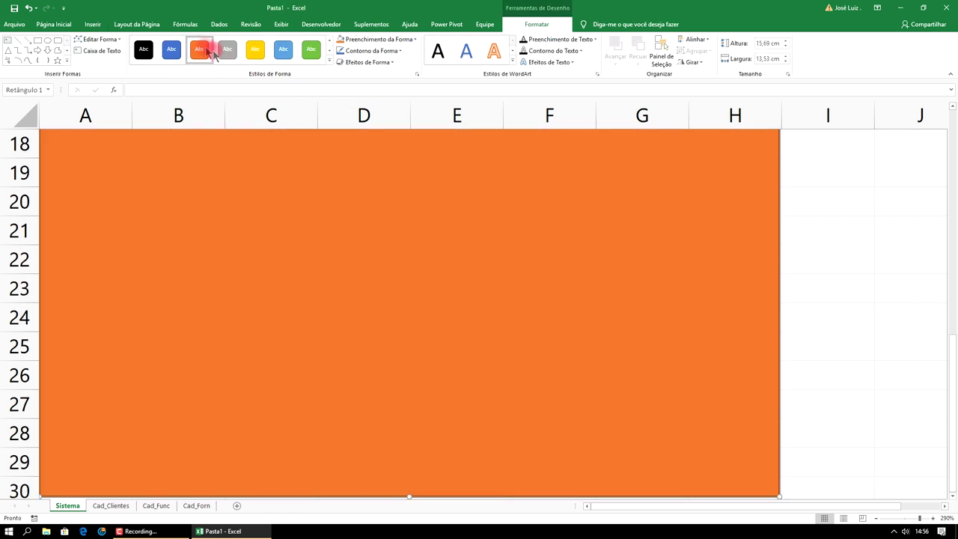
{"action": "left_click", "coordinate": [255, 49]}
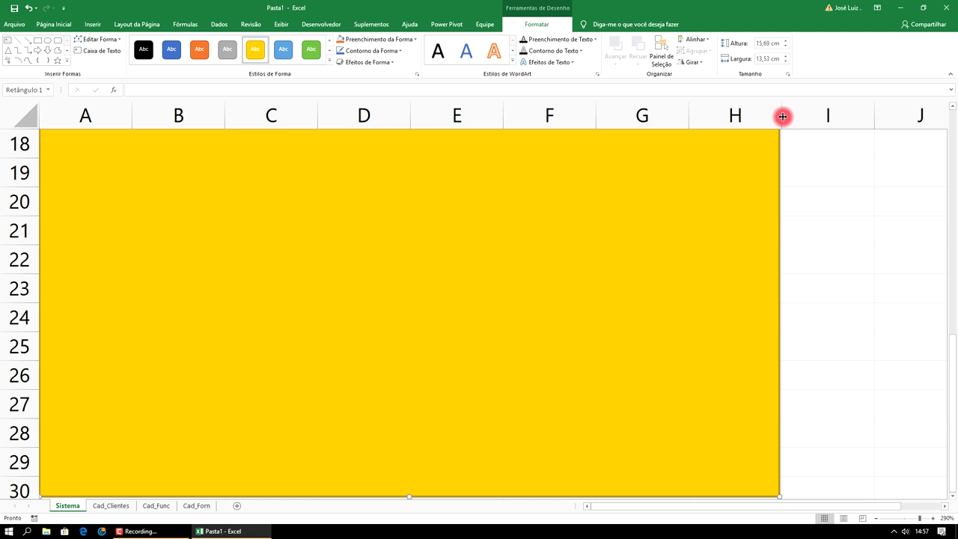
{"action": "left_click_drag", "start_coordinate": [782, 117], "coordinate": [782, 116]}
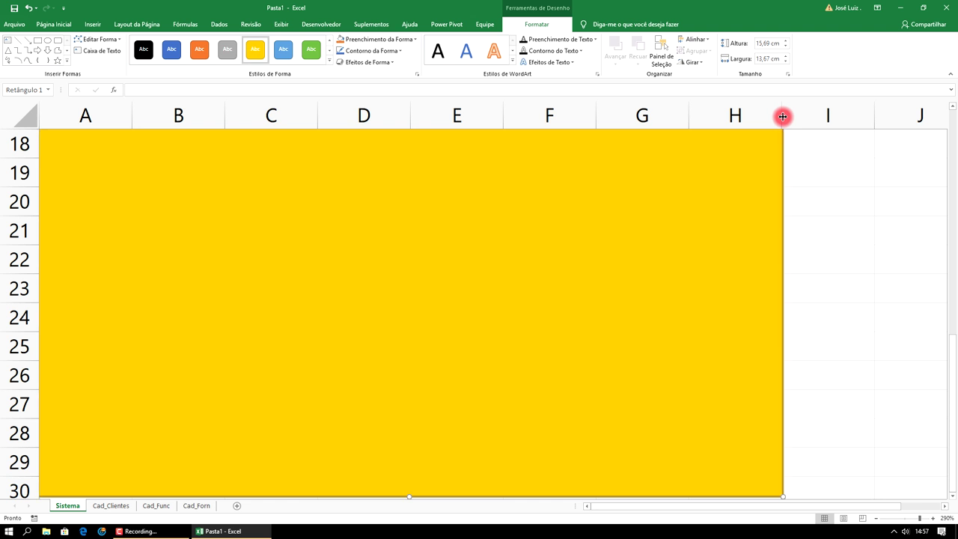
{"action": "left_click", "coordinate": [790, 117]}
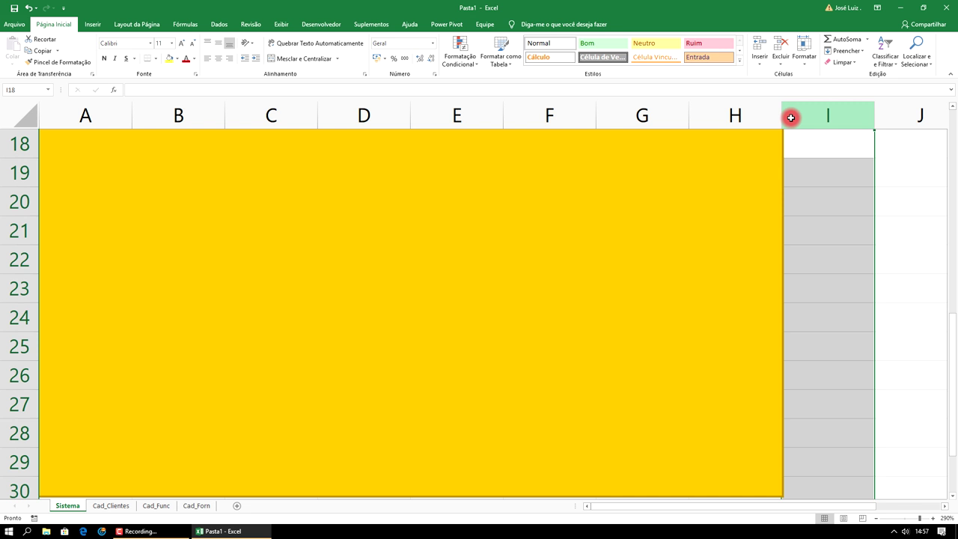
Hide columns I through XFD on the Sistema sheet, leaving only columns A–H visible
{"action": "key", "text": "ctrl+shift+Right"}
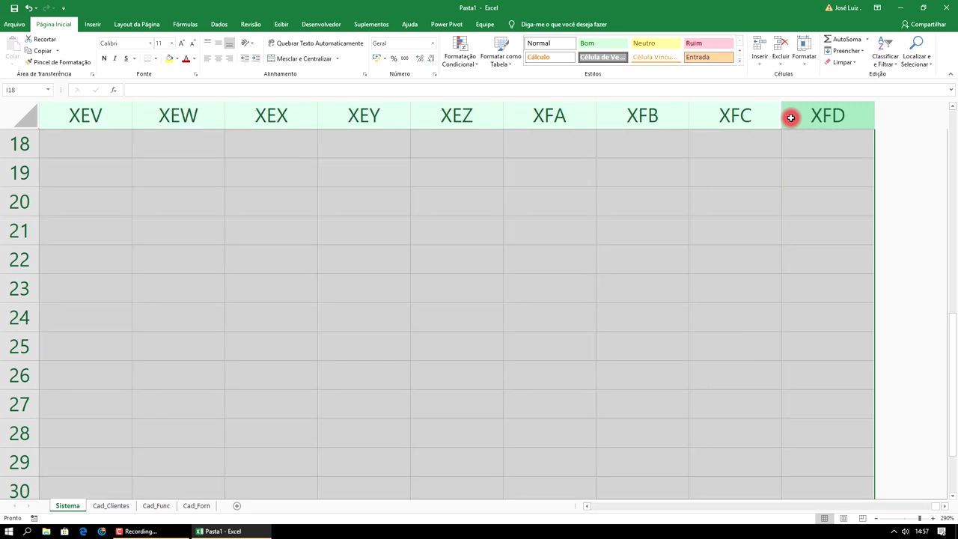
{"action": "right_click", "coordinate": [636, 116]}
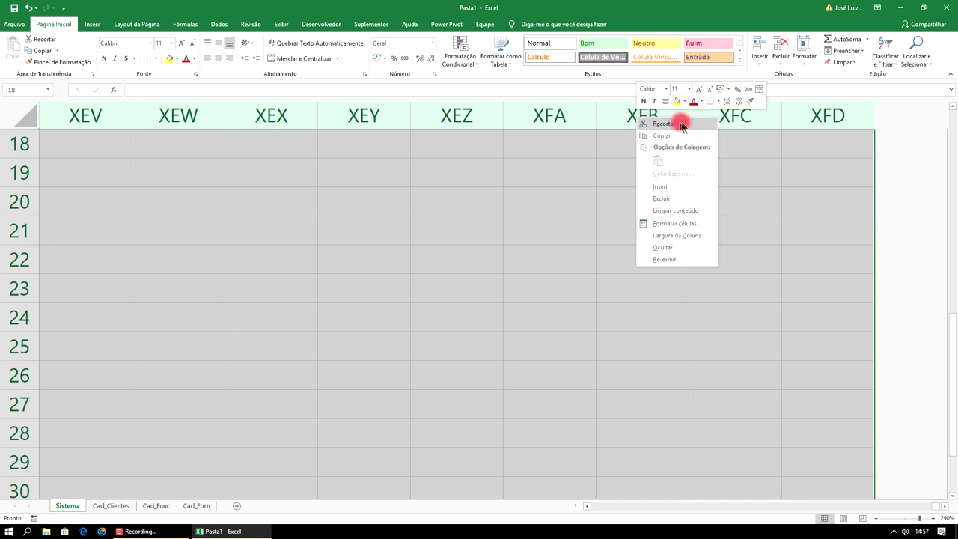
{"action": "left_click", "coordinate": [666, 247]}
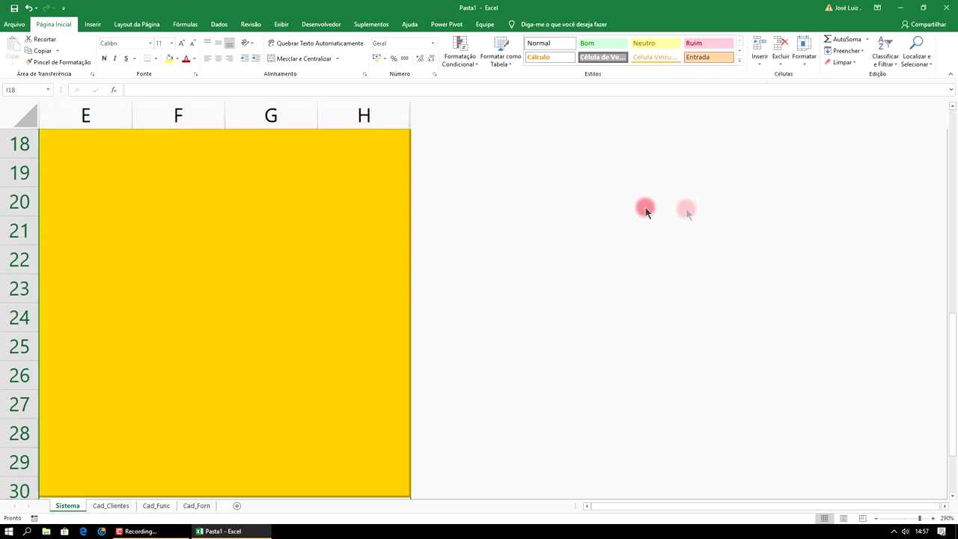
{"action": "left_click_drag", "start_coordinate": [724, 508], "coordinate": [653, 507]}
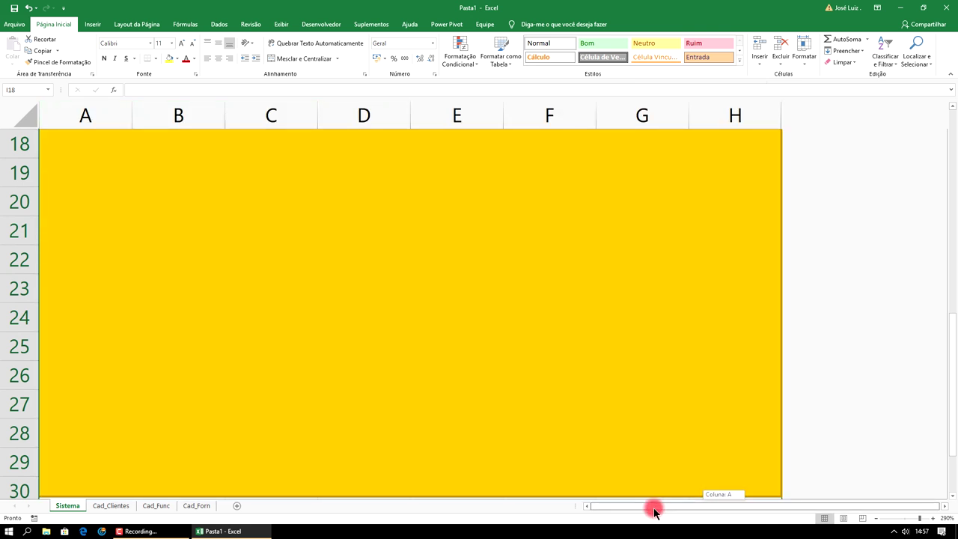
{"action": "left_click", "coordinate": [953, 159]}
{"action": "scroll", "coordinate": [813, 265], "scroll_direction": "down", "scroll_amount": 2}
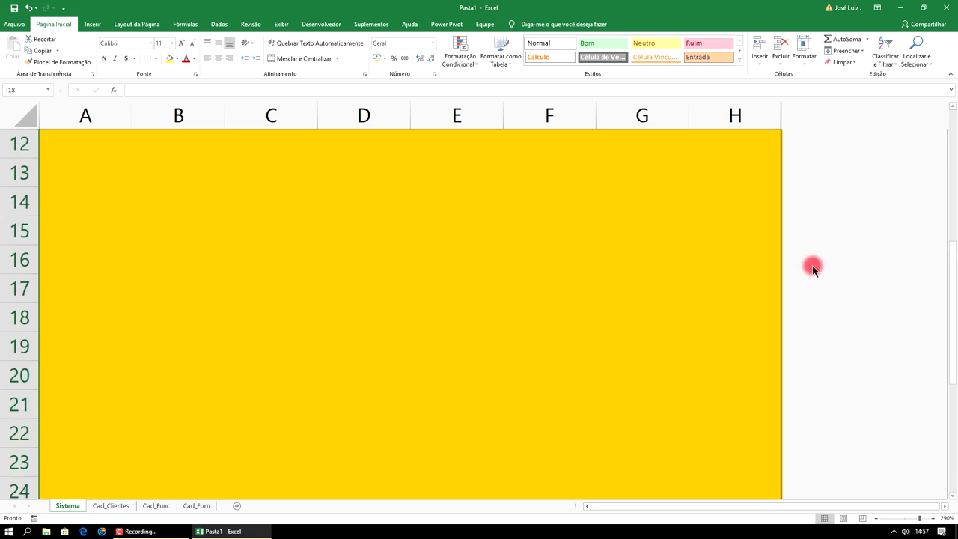
{"action": "scroll", "coordinate": [731, 309], "scroll_direction": "down", "scroll_amount": 4}
{"action": "scroll", "coordinate": [831, 299], "scroll_direction": "up", "scroll_amount": 6}
{"action": "scroll", "coordinate": [836, 298], "scroll_direction": "up", "scroll_amount": 2}
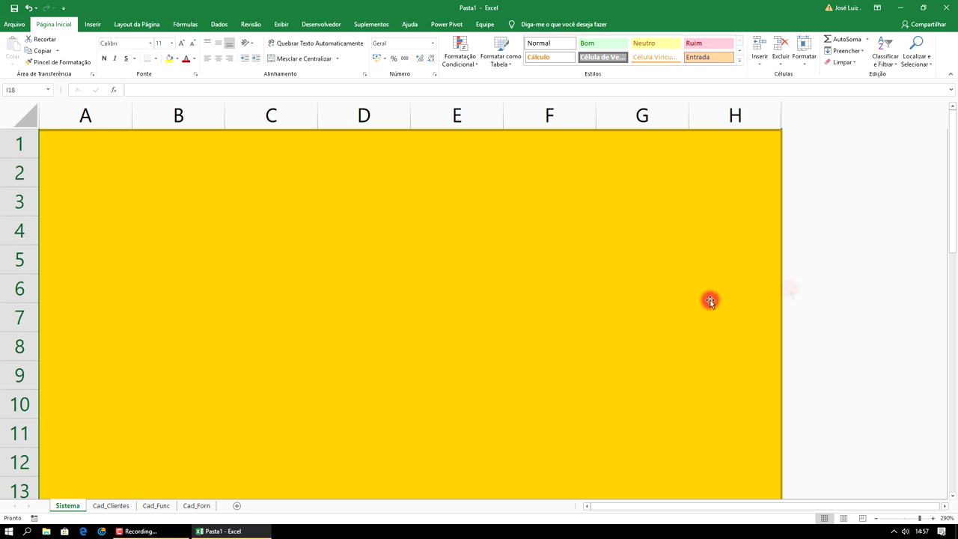
{"action": "scroll", "coordinate": [673, 292], "scroll_direction": "down", "scroll_amount": 8}
{"action": "scroll", "coordinate": [523, 297], "scroll_direction": "down", "scroll_amount": 3}
{"action": "scroll", "coordinate": [300, 297], "scroll_direction": "up", "scroll_amount": 3}
{"action": "left_click", "coordinate": [20, 318]}
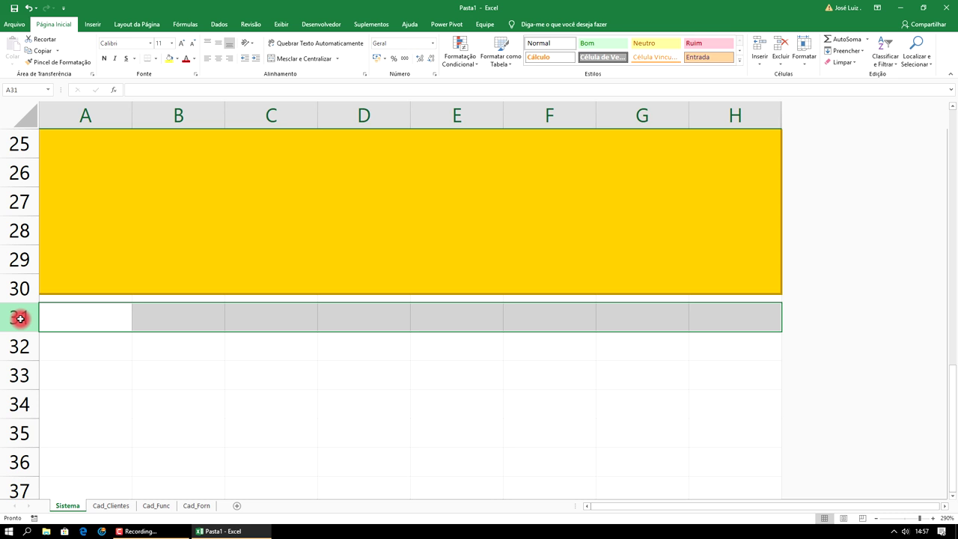
Hide rows 31 through 1048576 so only rows 1–30 remain visible
{"action": "key", "text": "ctrl+shift+Down"}
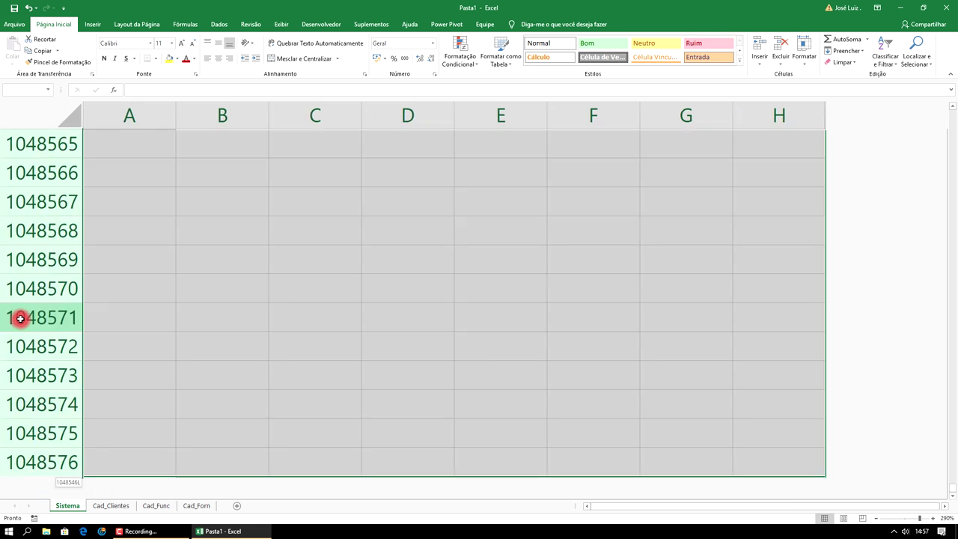
{"action": "right_click", "coordinate": [35, 234]}
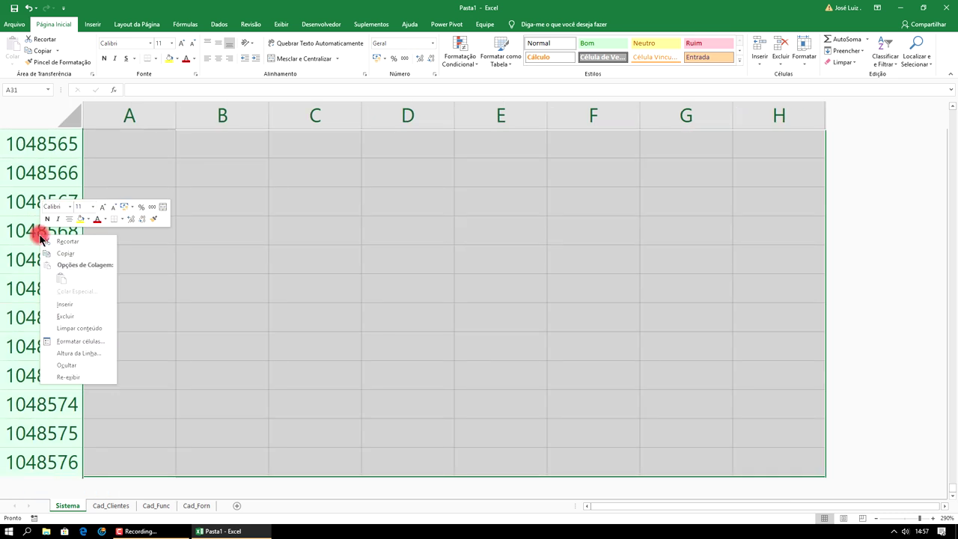
{"action": "left_click", "coordinate": [75, 364]}
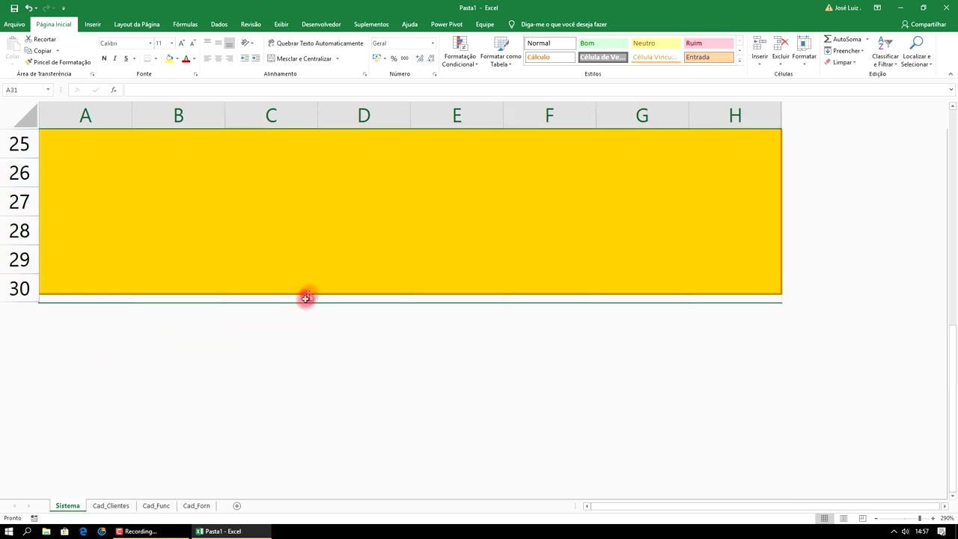
{"action": "left_click", "coordinate": [322, 262]}
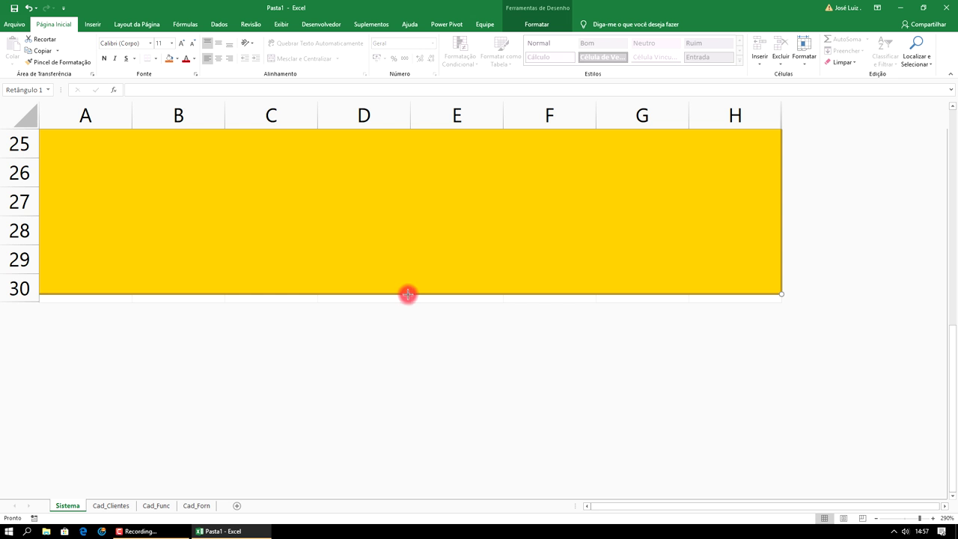
Stretch the yellow rectangle's bottom edge down to the bottom of row 30
{"action": "left_click_drag", "start_coordinate": [407, 293], "coordinate": [409, 302]}
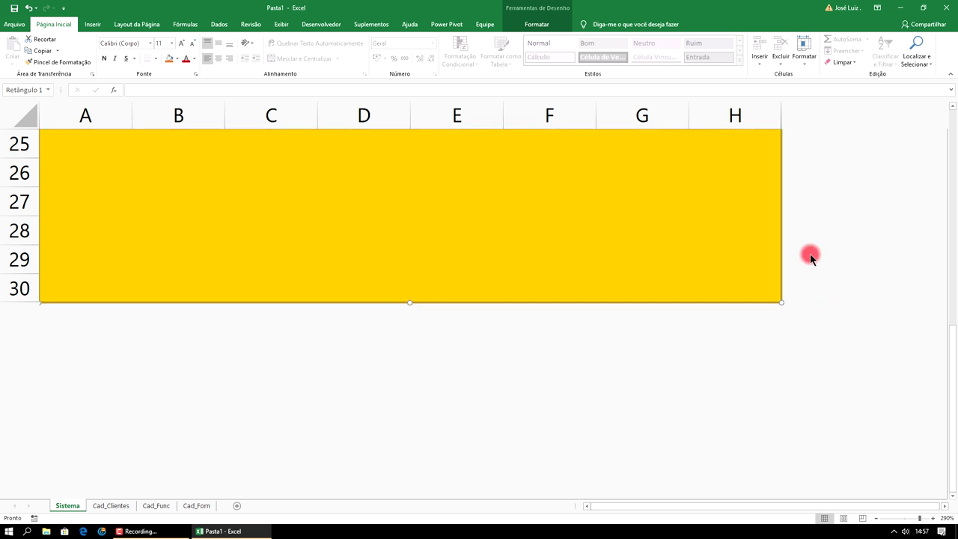
{"action": "scroll", "coordinate": [810, 256], "scroll_direction": "up", "scroll_amount": 8}
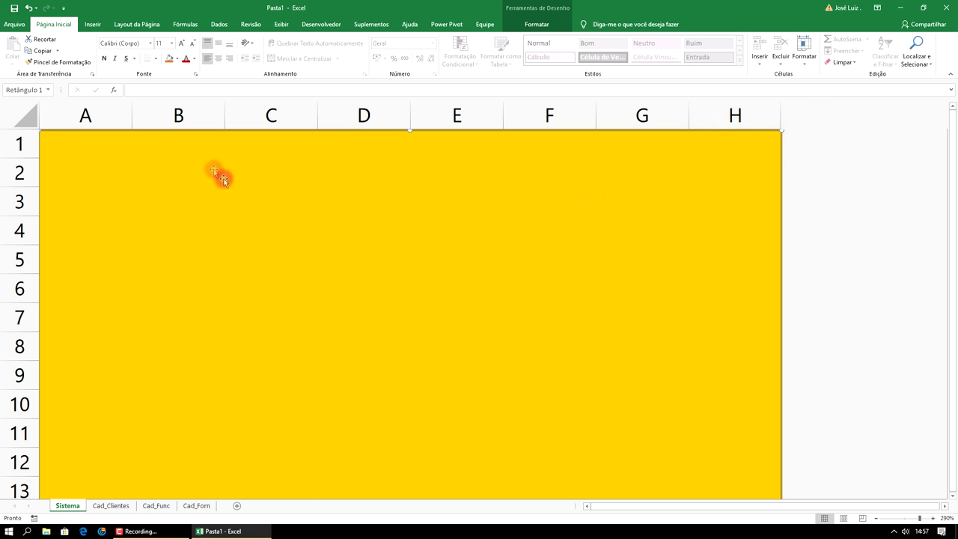
{"action": "left_click", "coordinate": [93, 24]}
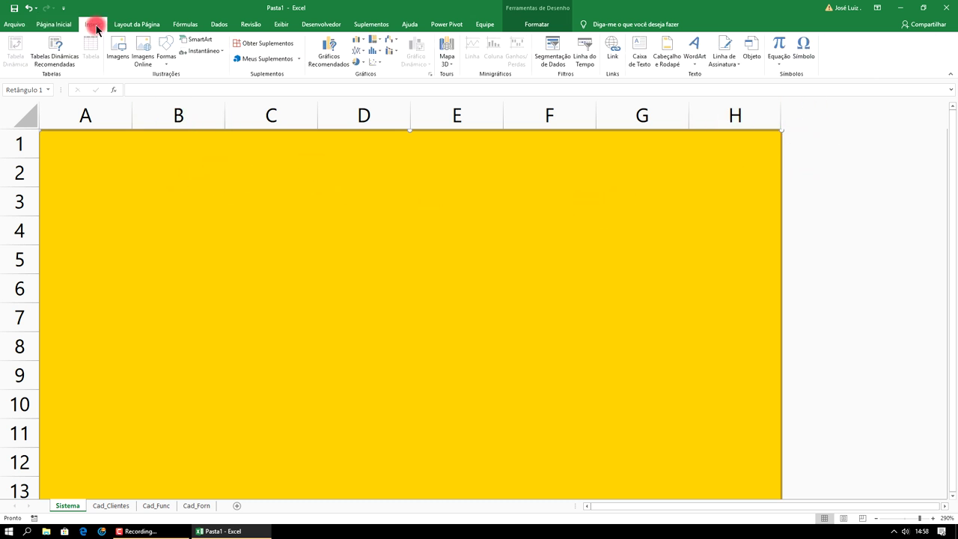
Draw a rounded rectangle from A1 across to column G titled 'Sistema Empresa Youtube'
{"action": "left_click", "coordinate": [167, 59]}
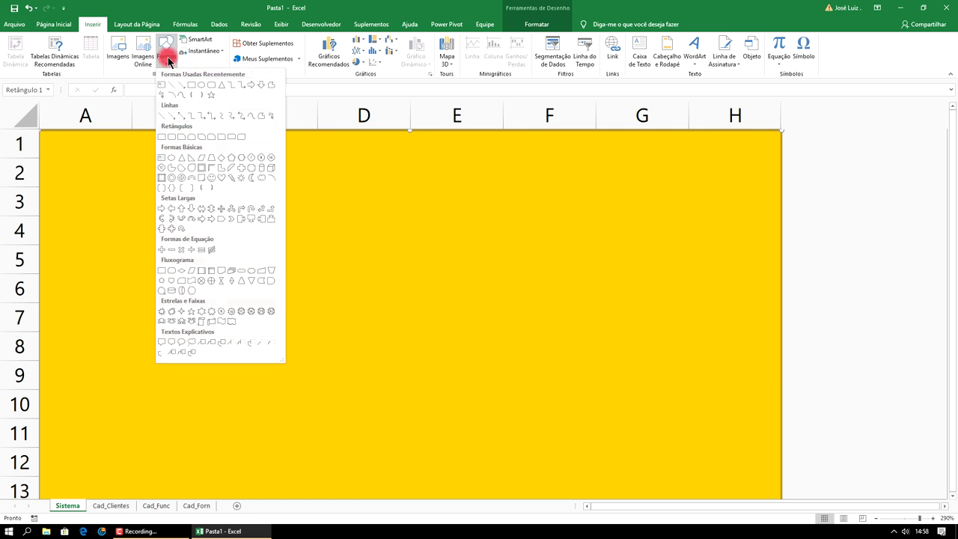
{"action": "left_click", "coordinate": [203, 85]}
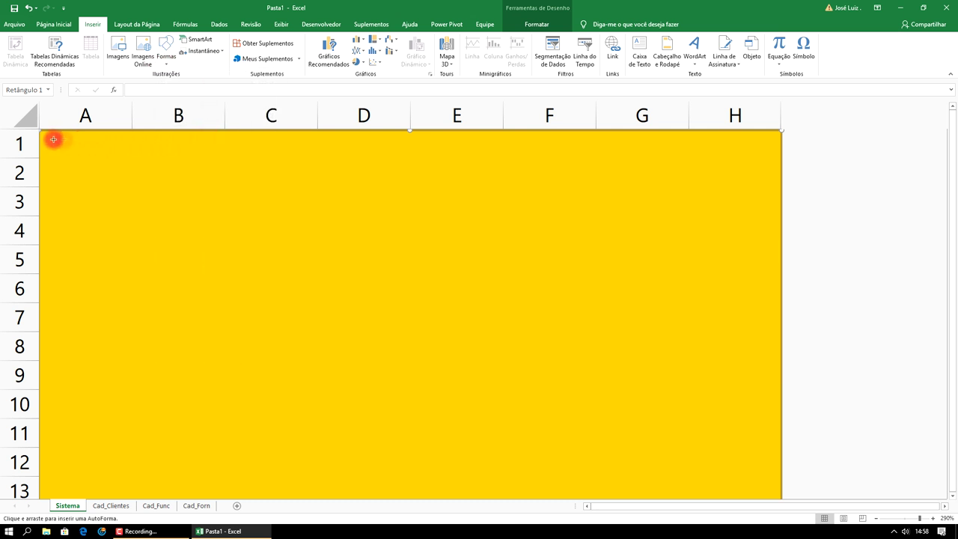
{"action": "left_click_drag", "start_coordinate": [64, 139], "coordinate": [543, 188]}
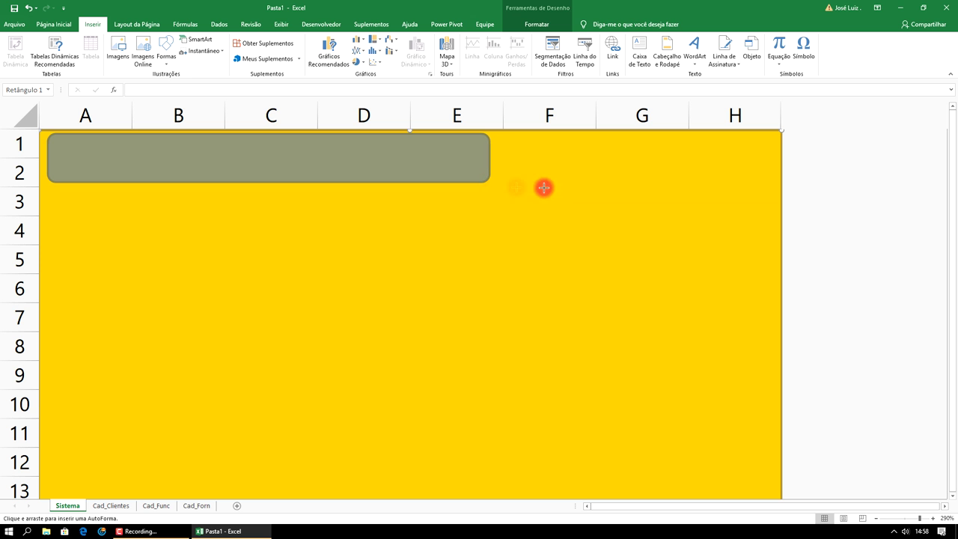
{"action": "left_click_drag", "start_coordinate": [543, 187], "coordinate": [657, 190]}
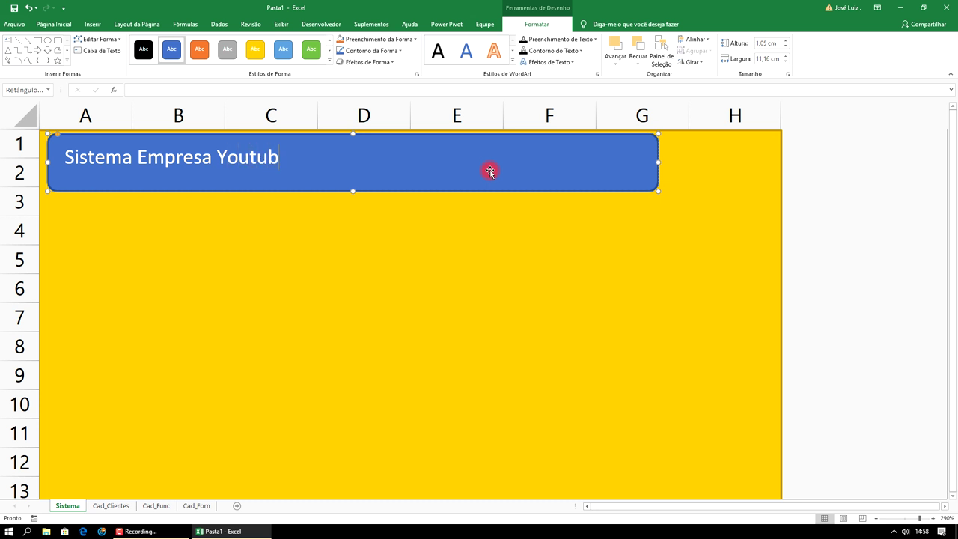
{"action": "left_click", "coordinate": [227, 279]}
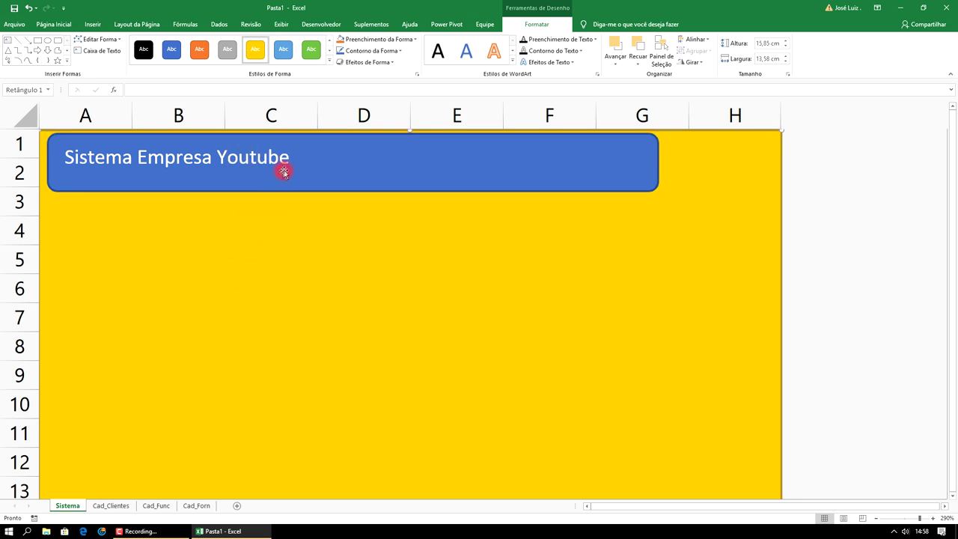
Give the title box an orange shape style and narrow it to columns A–C
{"action": "left_click", "coordinate": [296, 178]}
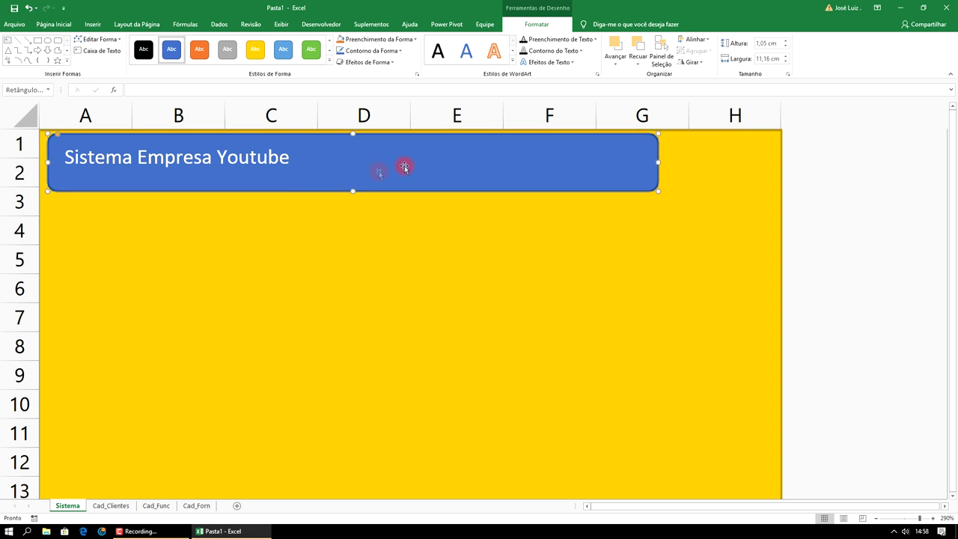
{"action": "left_click", "coordinate": [329, 63]}
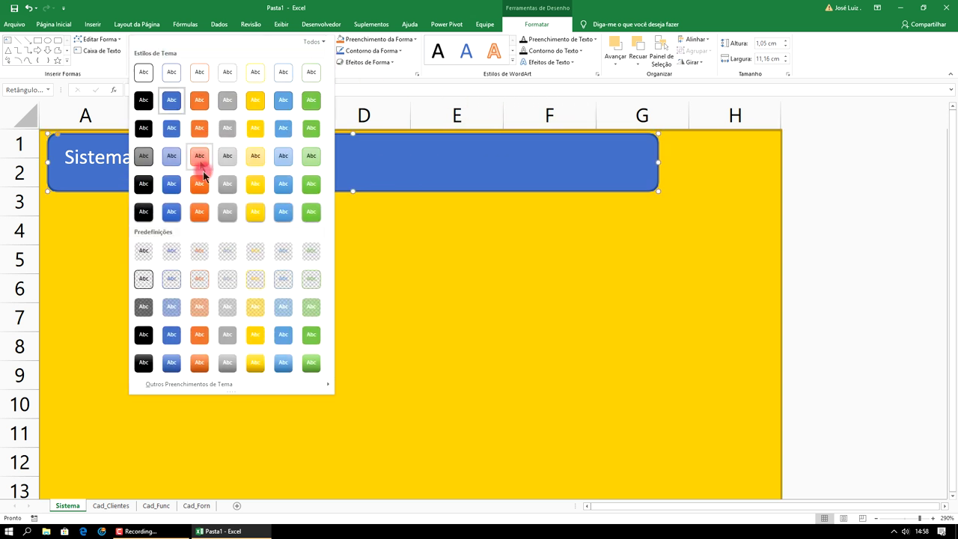
{"action": "left_click", "coordinate": [199, 127]}
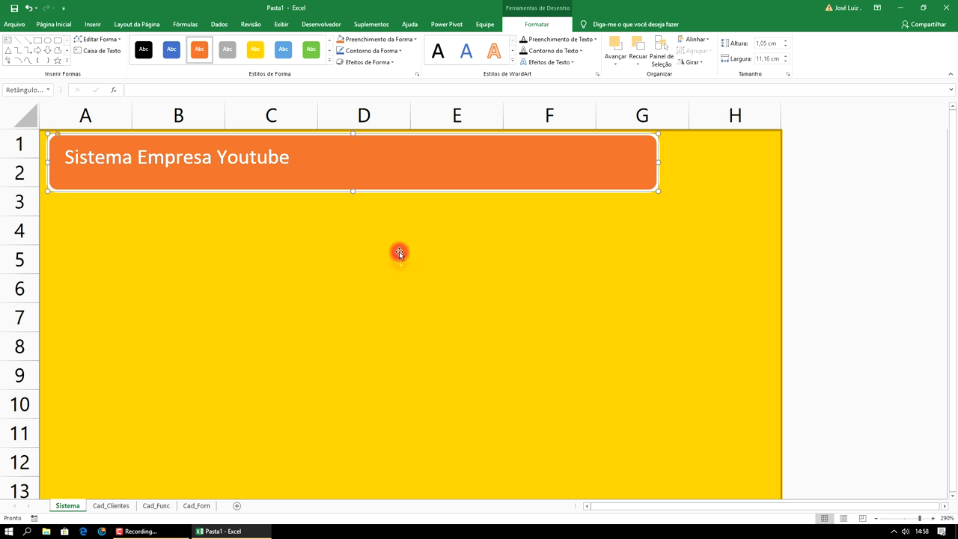
{"action": "left_click_drag", "start_coordinate": [655, 161], "coordinate": [407, 151]}
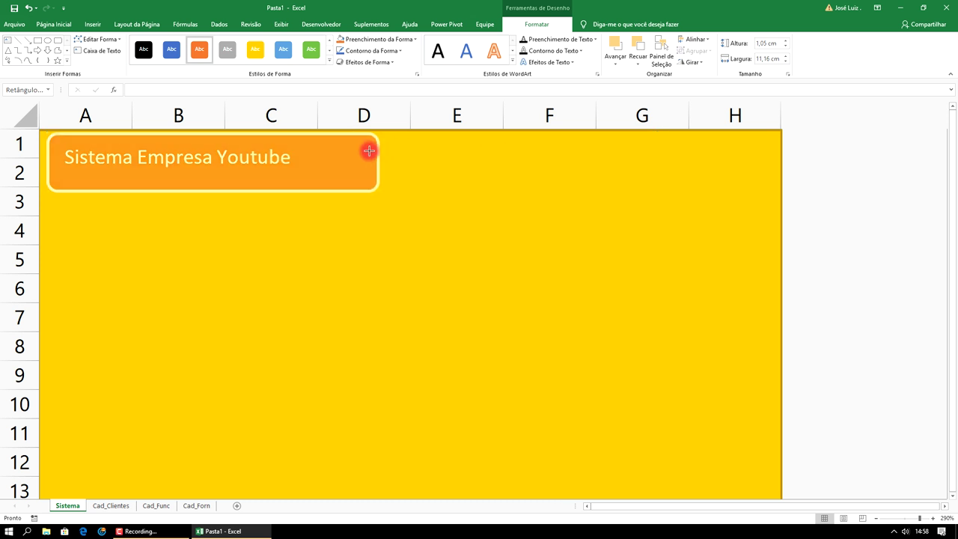
{"action": "left_click_drag", "start_coordinate": [407, 150], "coordinate": [322, 160]}
{"action": "left_click", "coordinate": [347, 162]}
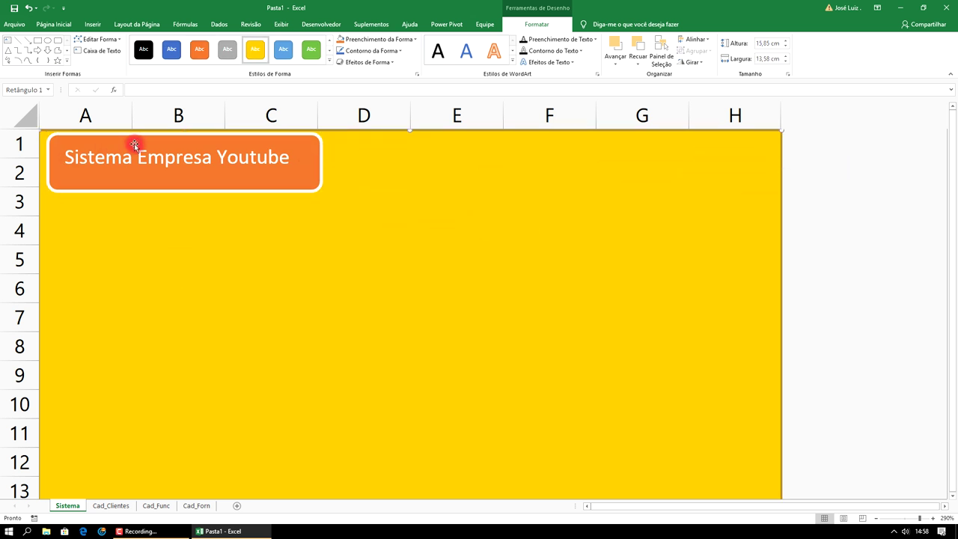
{"action": "left_click", "coordinate": [171, 53]}
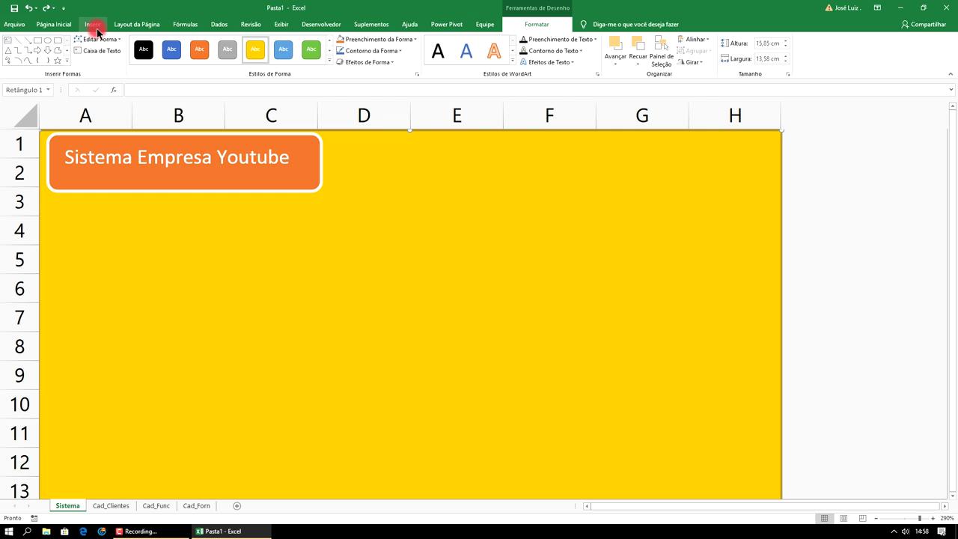
Draw a green rounded-rectangle button in rows 5–7 across columns A–B
{"action": "left_click", "coordinate": [92, 24]}
{"action": "left_click", "coordinate": [166, 54]}
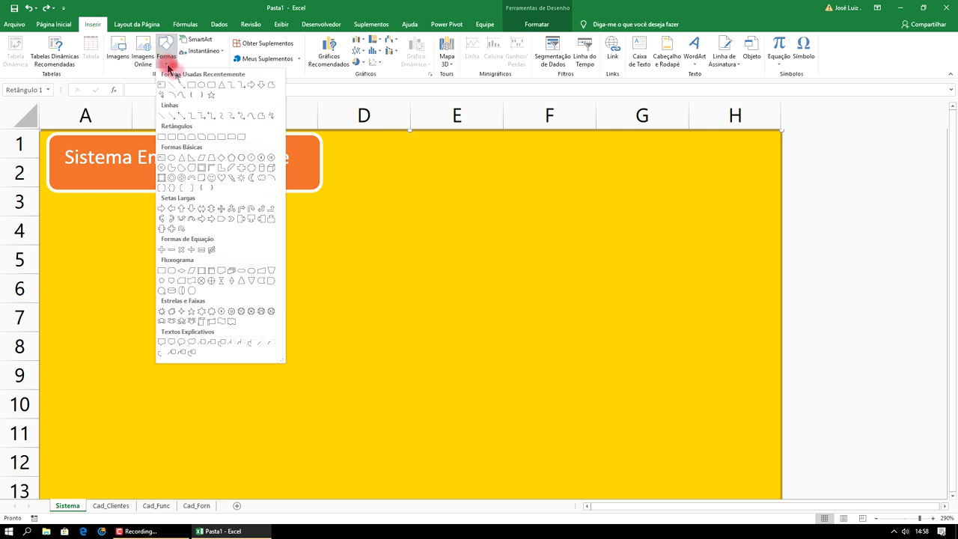
{"action": "left_click", "coordinate": [209, 84]}
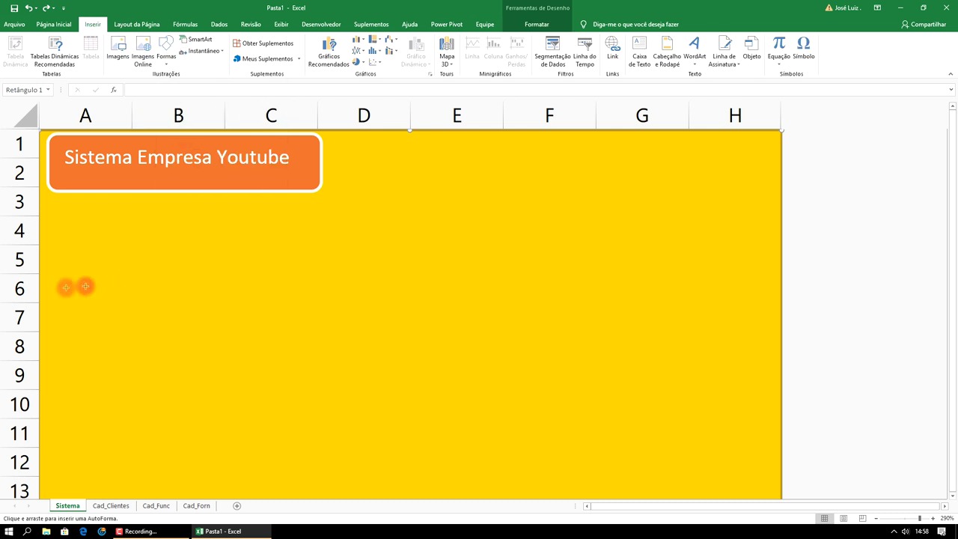
{"action": "left_click_drag", "start_coordinate": [50, 264], "coordinate": [226, 334]}
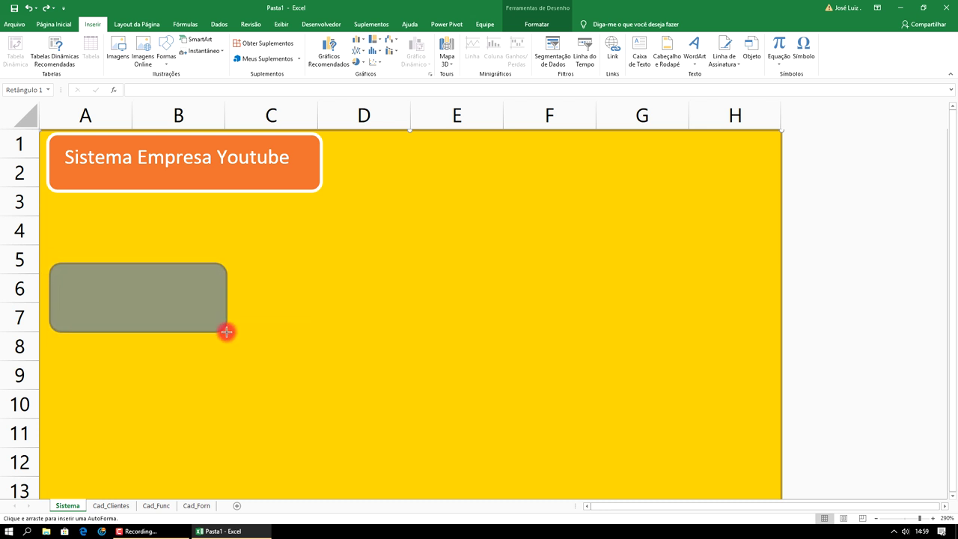
{"action": "left_click_drag", "start_coordinate": [226, 333], "coordinate": [226, 331]}
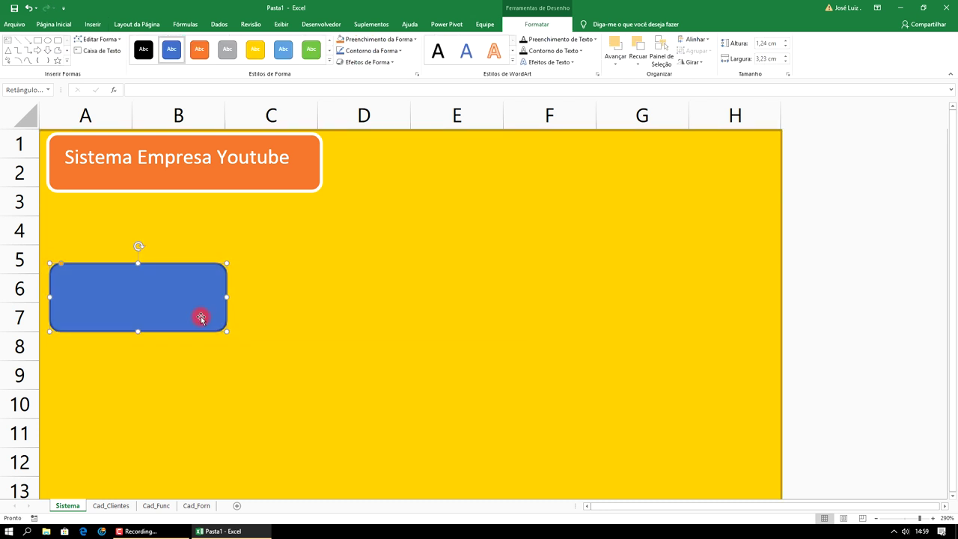
{"action": "left_click", "coordinate": [316, 52]}
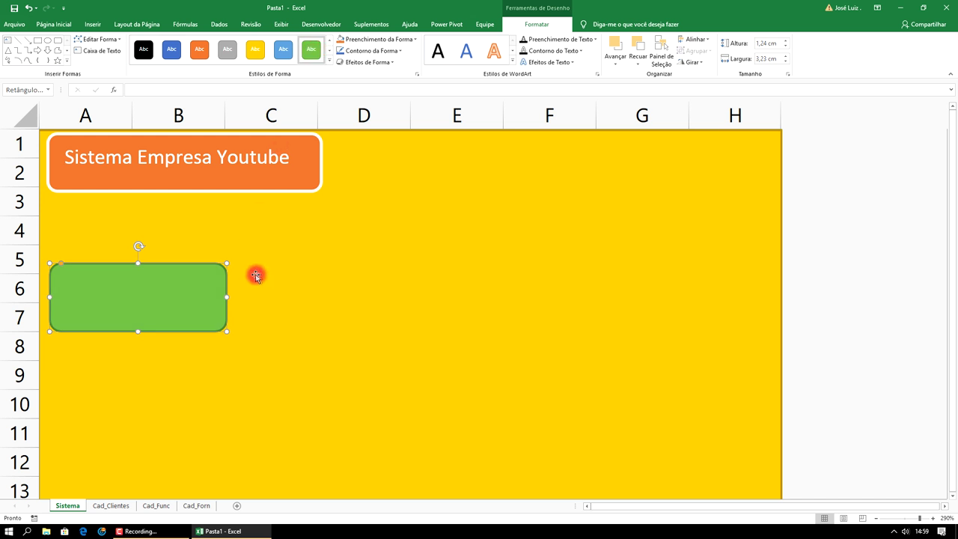
Widen the green button, duplicate it twice with Ctrl+D, and line up the three across rows 6–8
{"action": "mouse_move", "coordinate": [230, 297]}
{"action": "left_mouse_down"}
{"action": "mouse_move", "coordinate": [262, 301]}
{"action": "mouse_move", "coordinate": [206, 315]}
{"action": "left_mouse_up"}
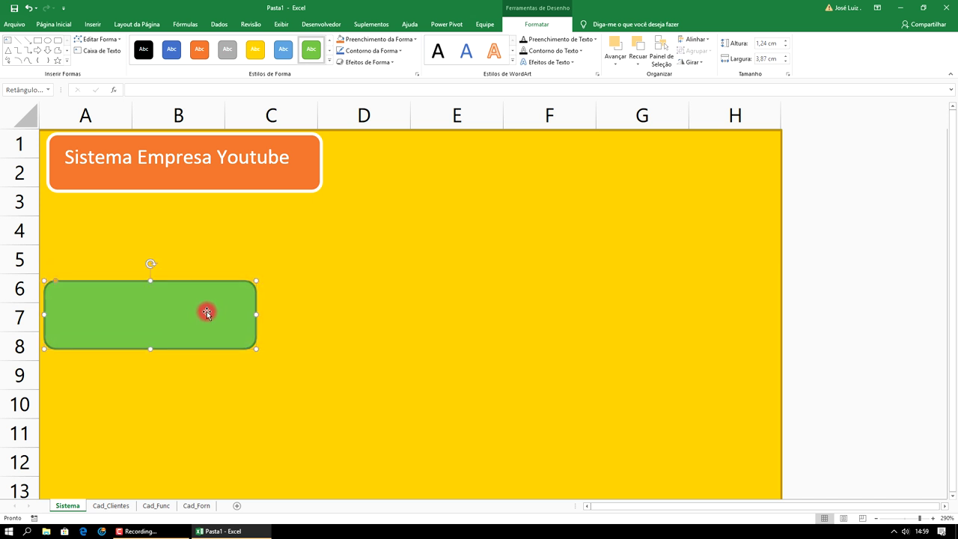
{"action": "key", "text": "ctrl+d"}
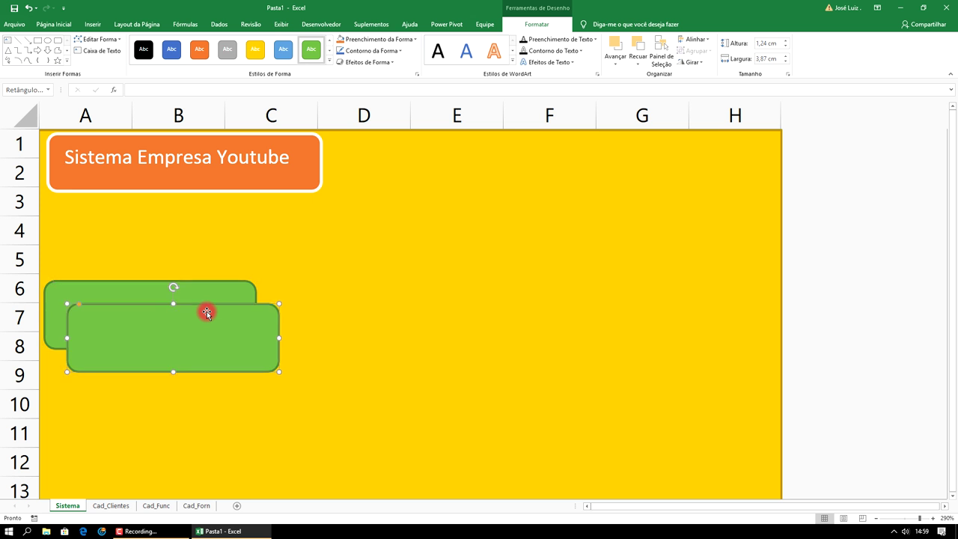
{"action": "key", "text": "ctrl+d"}
{"action": "left_click_drag", "start_coordinate": [185, 357], "coordinate": [563, 329]}
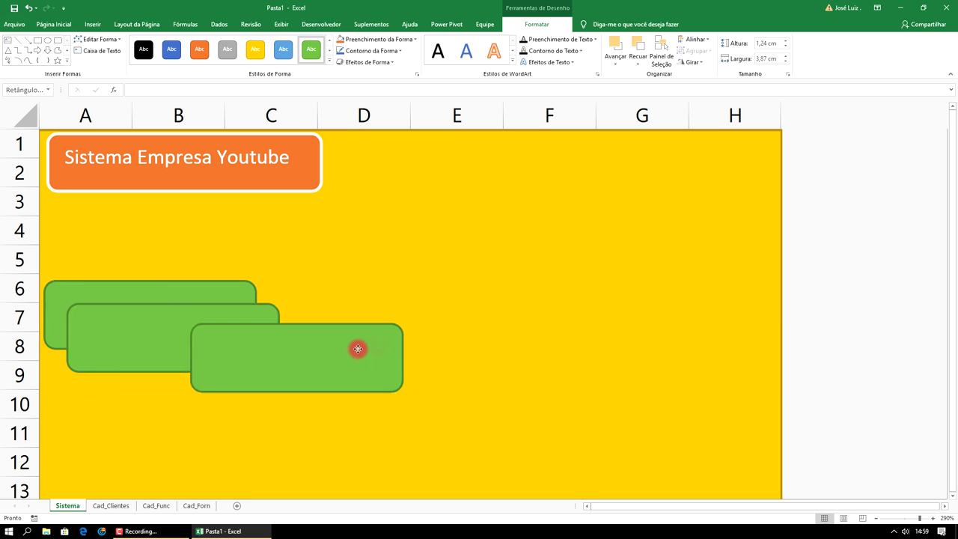
{"action": "mouse_move", "coordinate": [152, 331]}
{"action": "left_mouse_down"}
{"action": "mouse_move", "coordinate": [299, 331]}
{"action": "mouse_move", "coordinate": [330, 313]}
{"action": "left_mouse_up"}
{"action": "mouse_move", "coordinate": [509, 323]}
{"action": "left_mouse_down"}
{"action": "mouse_move", "coordinate": [526, 308]}
{"action": "mouse_move", "coordinate": [515, 306]}
{"action": "left_mouse_up"}
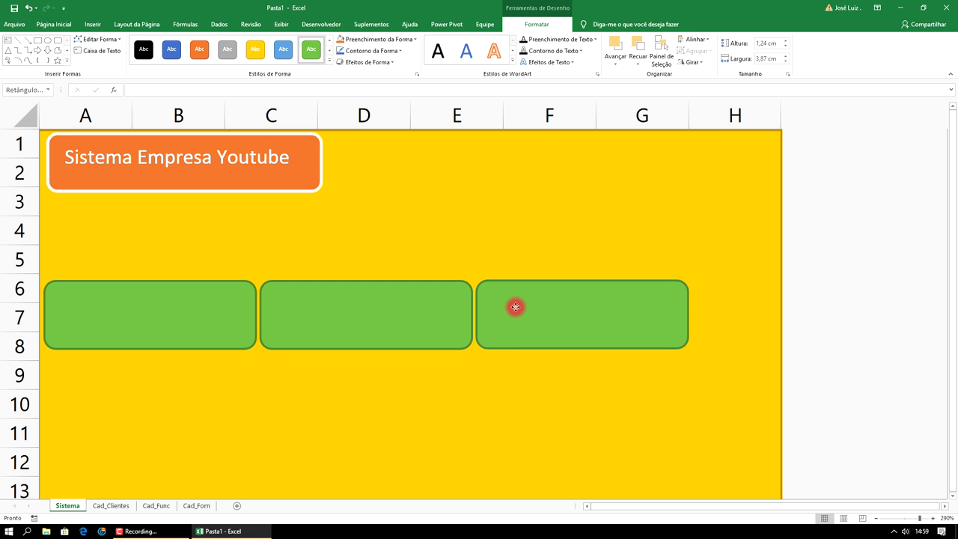
{"action": "left_click", "coordinate": [175, 307]}
{"action": "type", "text": "Cadastro Clientes"}
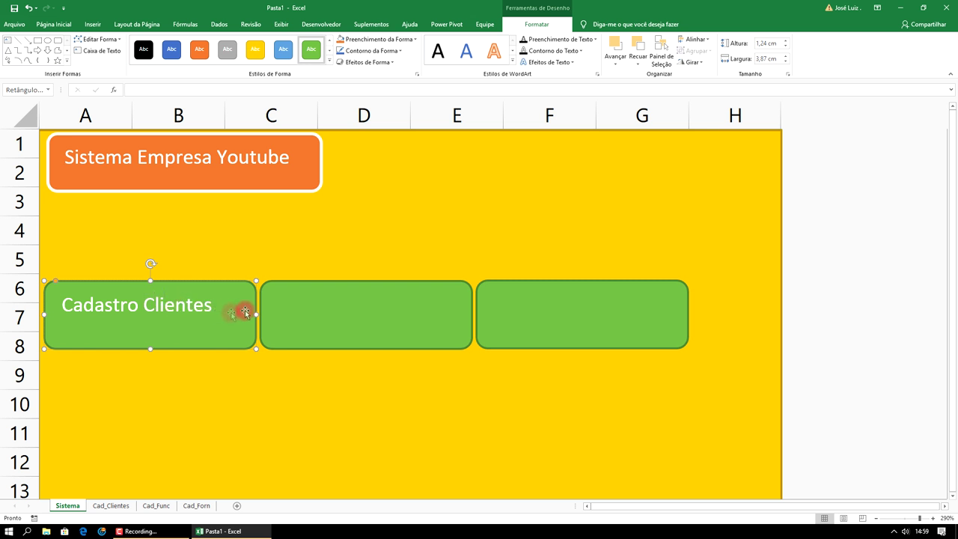
Set the Cadastro Clientes button label to font size 12
{"action": "left_click", "coordinate": [294, 312]}
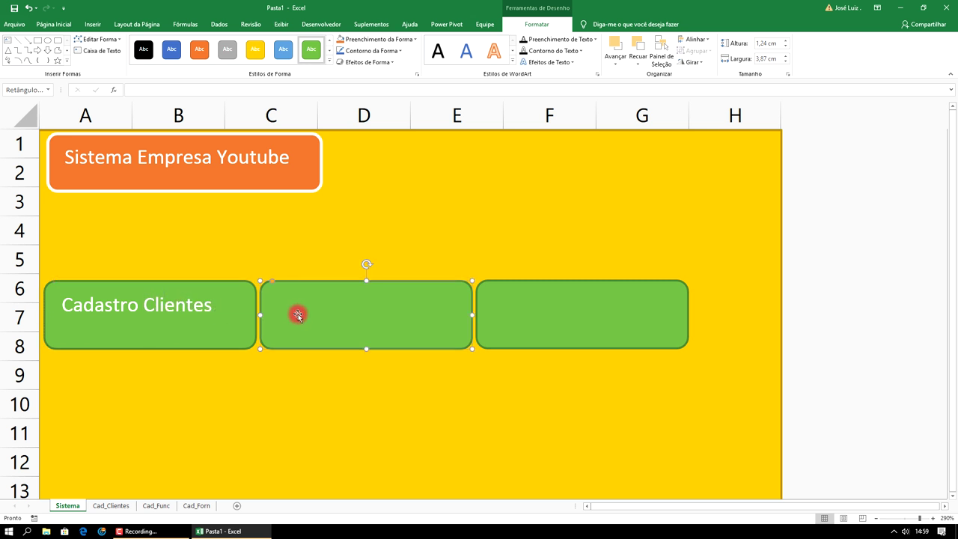
{"action": "left_click", "coordinate": [207, 331]}
{"action": "left_click", "coordinate": [219, 347]}
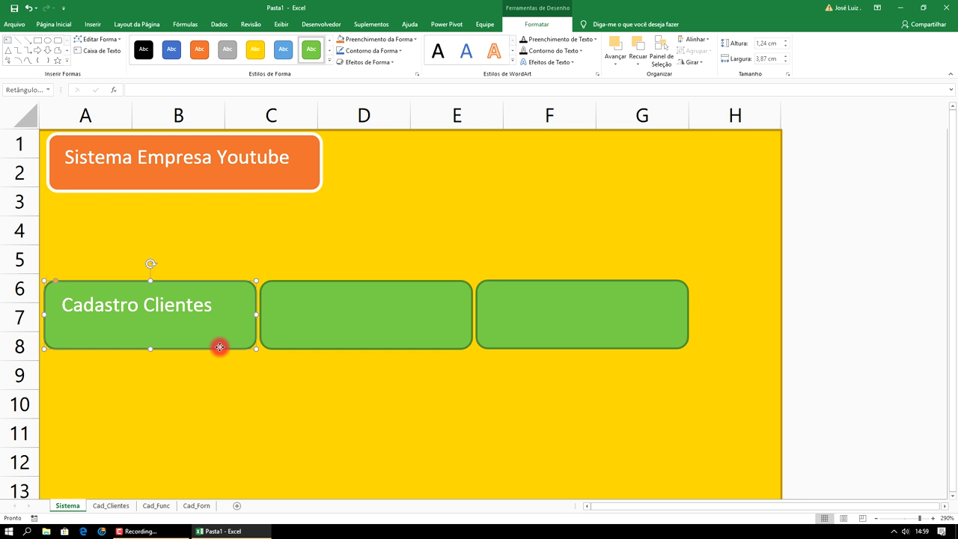
{"action": "left_click", "coordinate": [58, 25]}
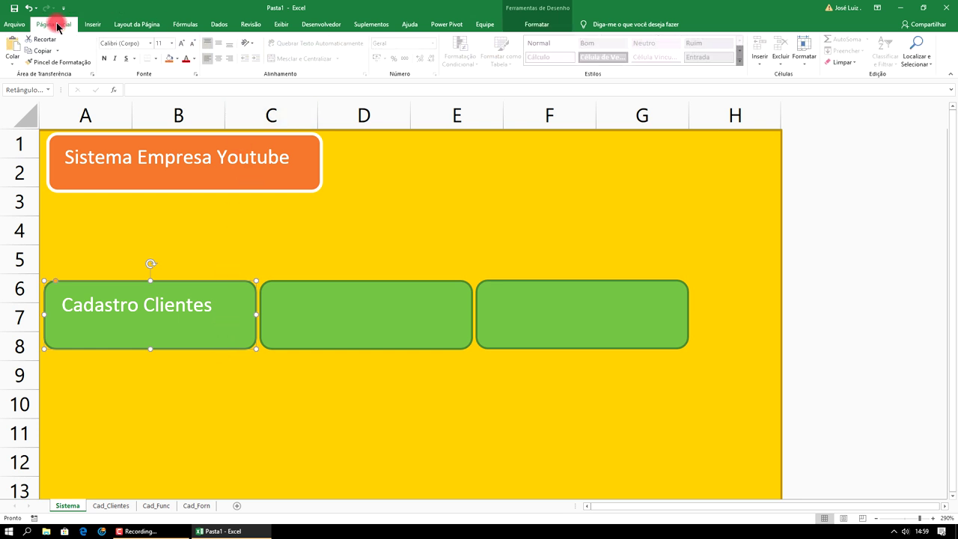
{"action": "left_click", "coordinate": [149, 43]}
{"action": "left_click", "coordinate": [149, 44]}
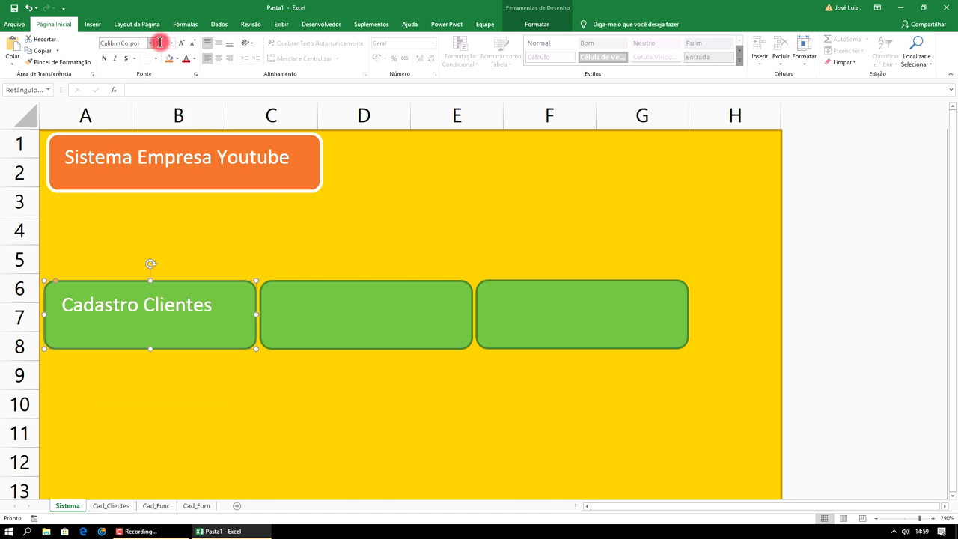
{"action": "left_click", "coordinate": [171, 43]}
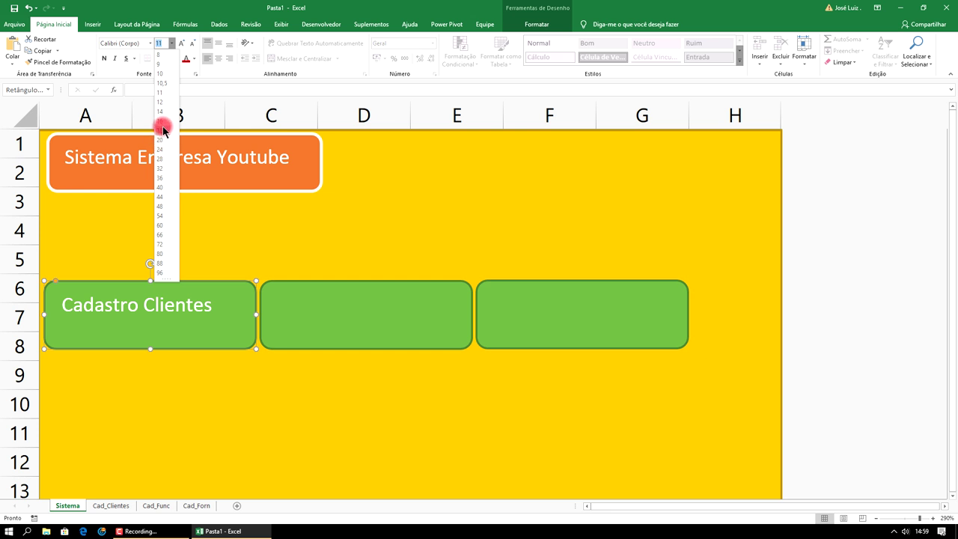
{"action": "left_click", "coordinate": [163, 74]}
{"action": "left_click", "coordinate": [171, 43]}
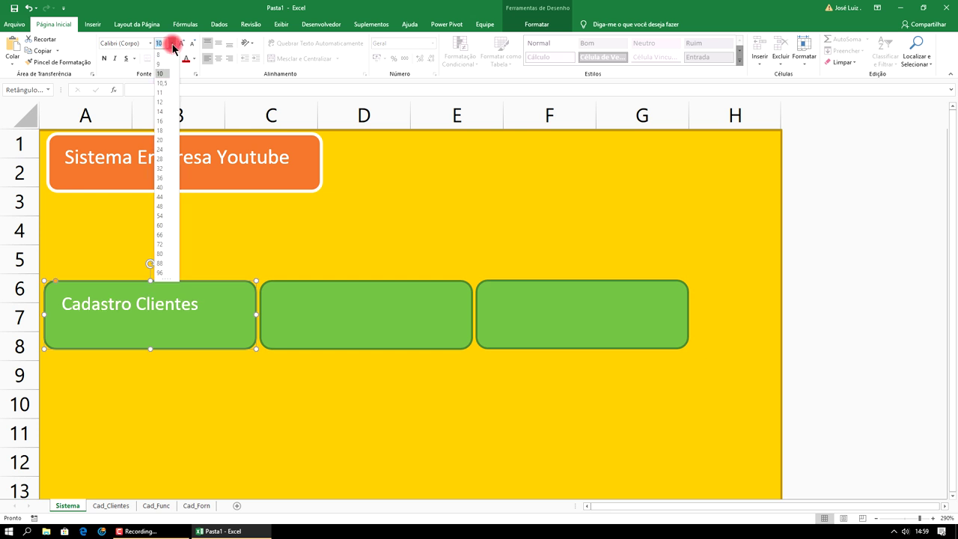
{"action": "left_click", "coordinate": [161, 111]}
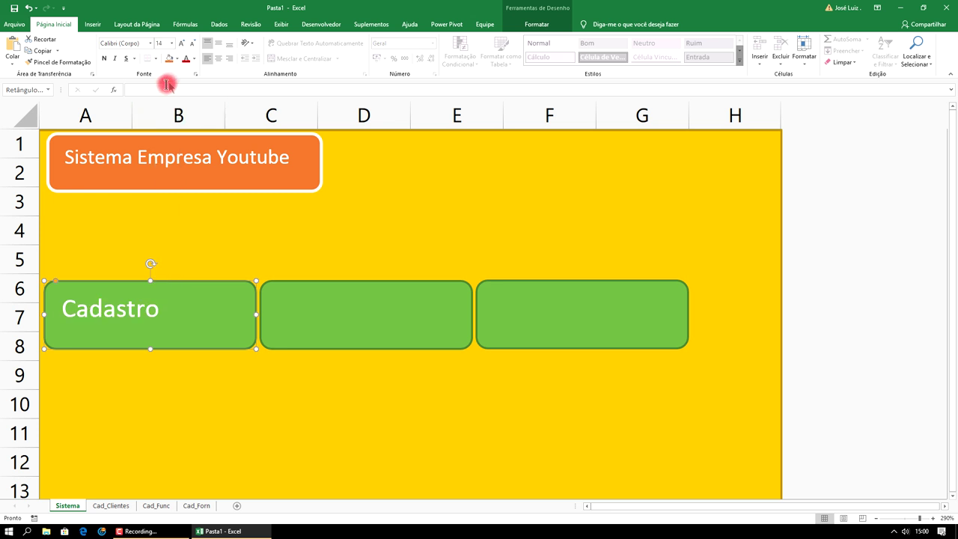
{"action": "left_click", "coordinate": [171, 43]}
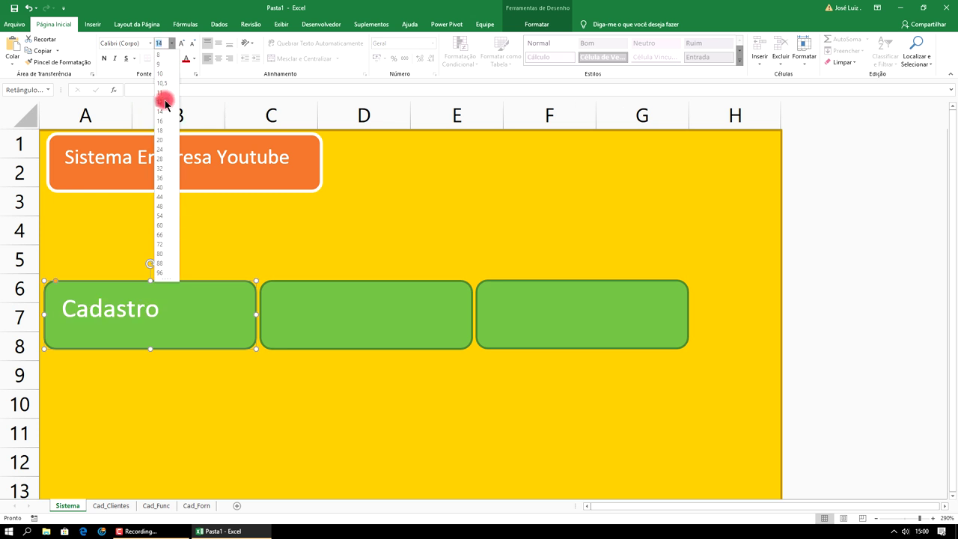
{"action": "left_click", "coordinate": [165, 102]}
{"action": "left_click", "coordinate": [145, 345]}
{"action": "type", "text": "Clientes"}
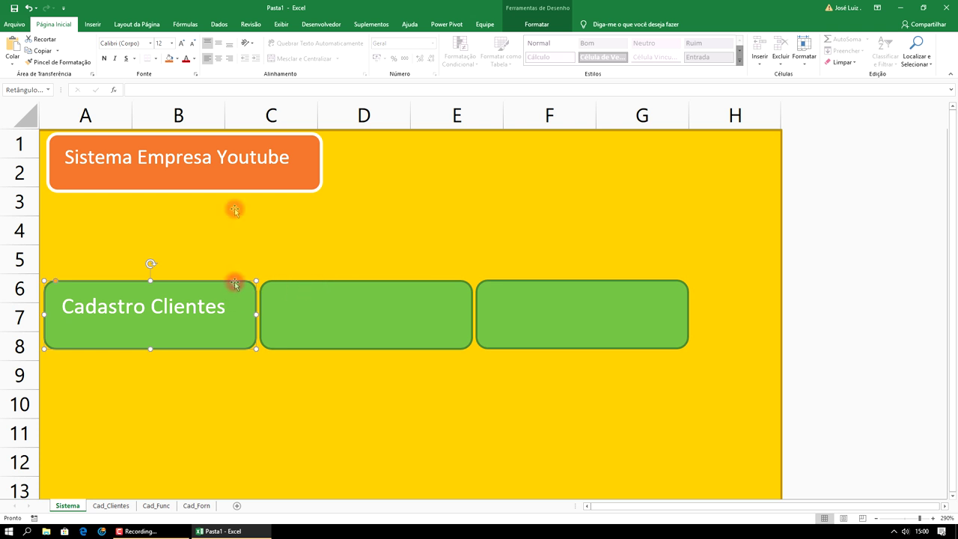
Centre the Cadastro Clientes label vertically and horizontally within the button
{"action": "left_click", "coordinate": [218, 45]}
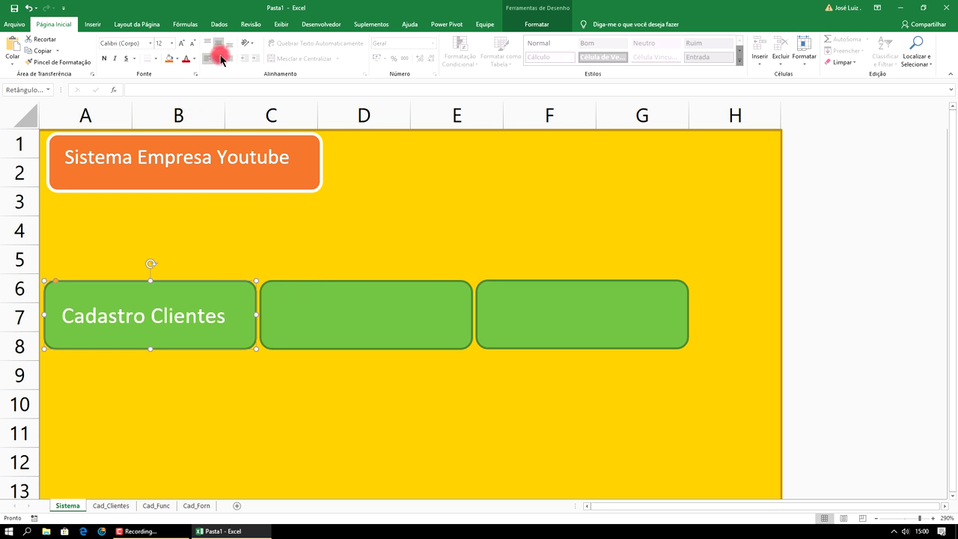
{"action": "left_click", "coordinate": [218, 58]}
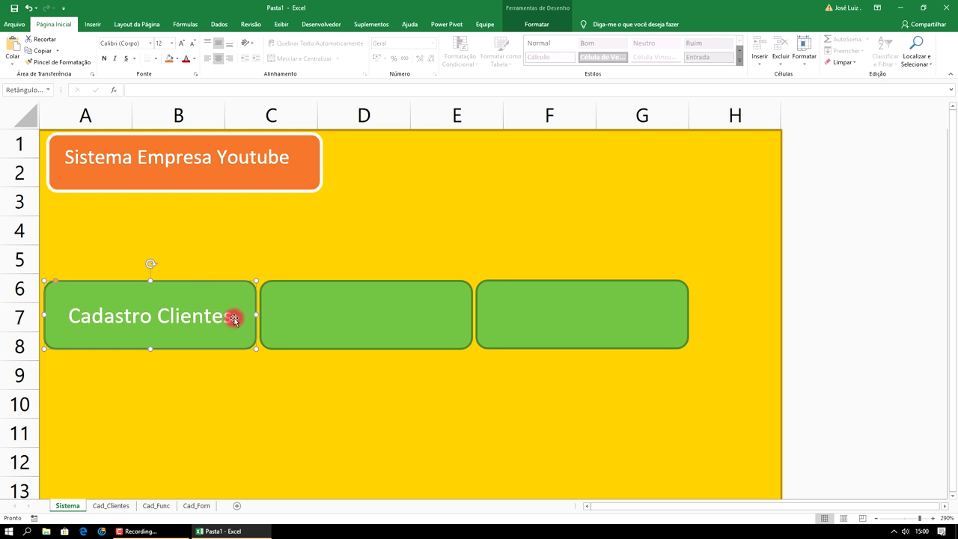
{"action": "left_click", "coordinate": [169, 316]}
Paste the copied word Cadastro onto the middle button, then delete the pasted picture
{"action": "left_click_drag", "start_coordinate": [150, 315], "coordinate": [64, 316]}
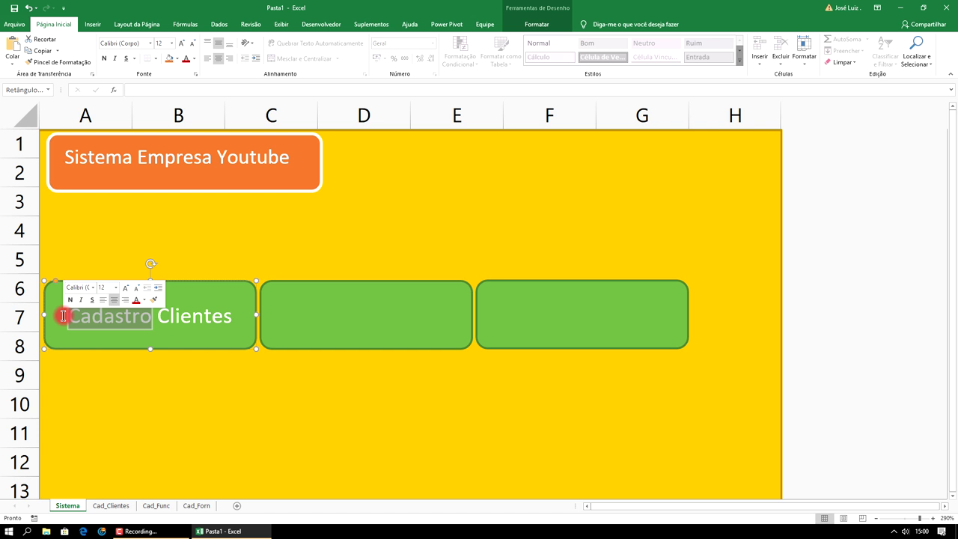
{"action": "left_click", "coordinate": [338, 310]}
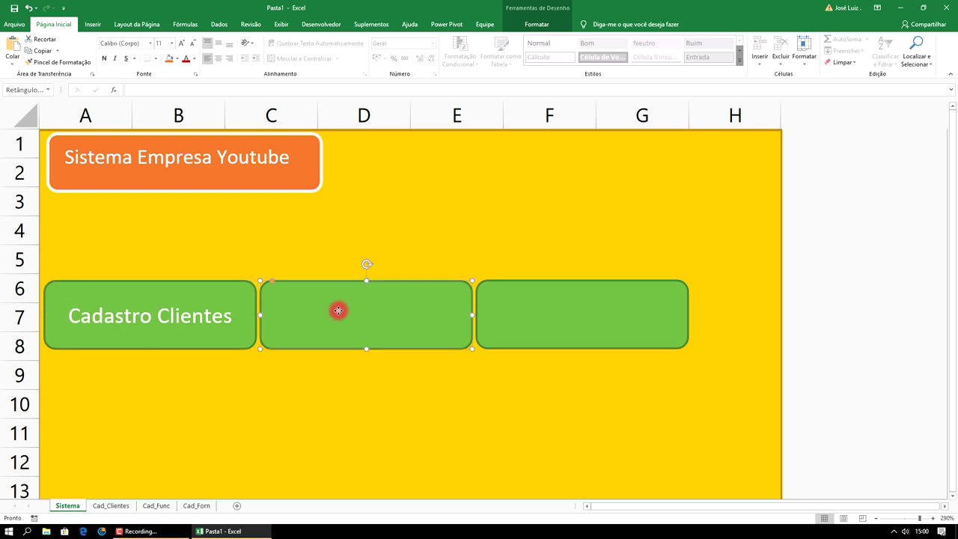
{"action": "key", "text": "ctrl+v"}
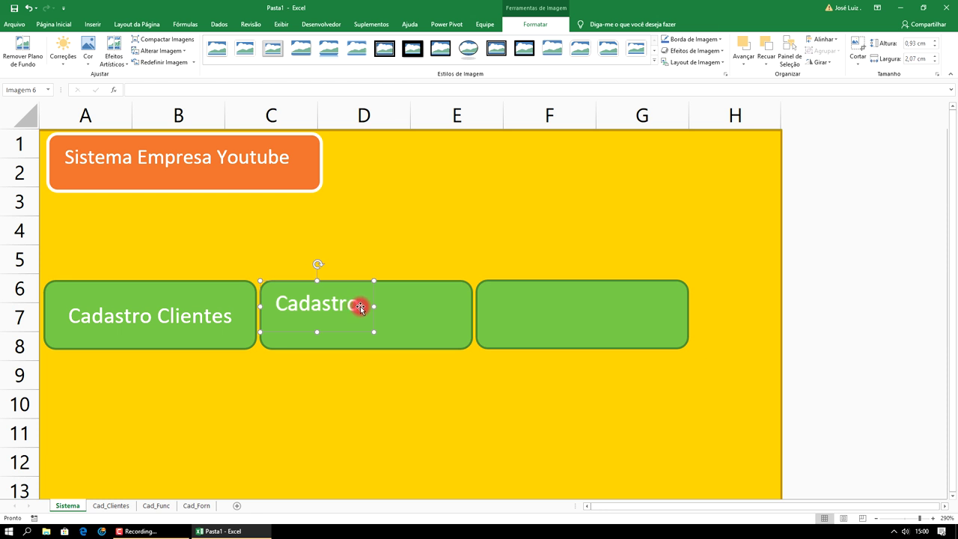
{"action": "left_click_drag", "start_coordinate": [359, 307], "coordinate": [362, 314]}
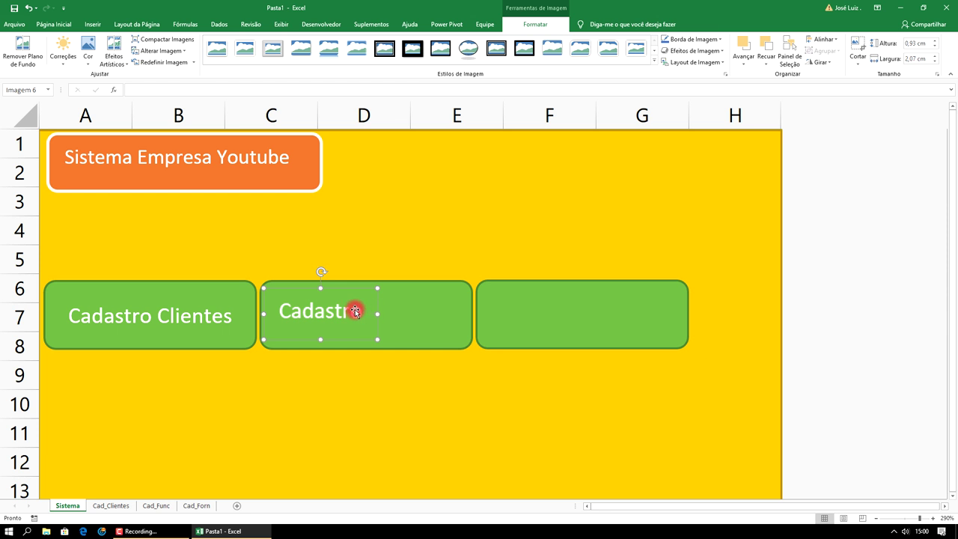
{"action": "type", "text": "="}
{"action": "key", "text": "Escape"}
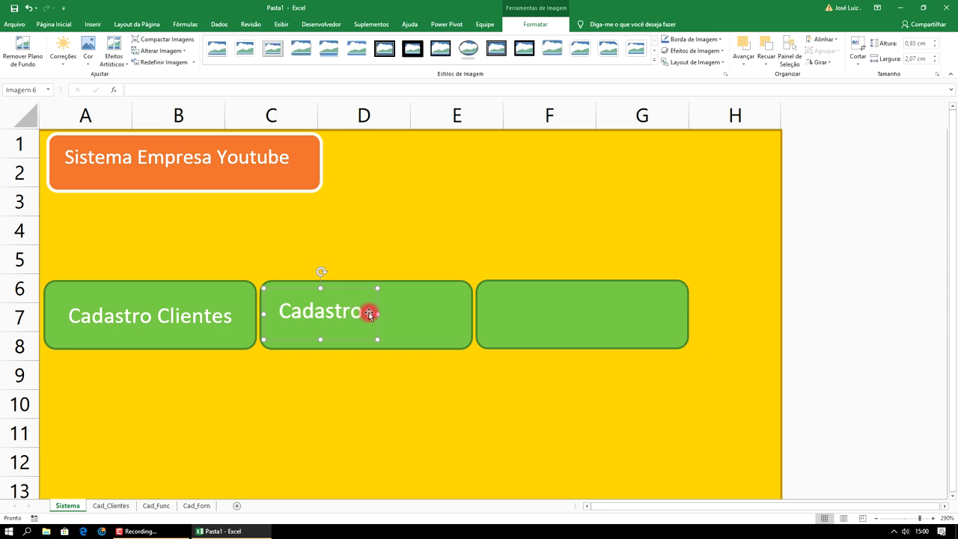
{"action": "left_click_drag", "start_coordinate": [369, 314], "coordinate": [366, 317]}
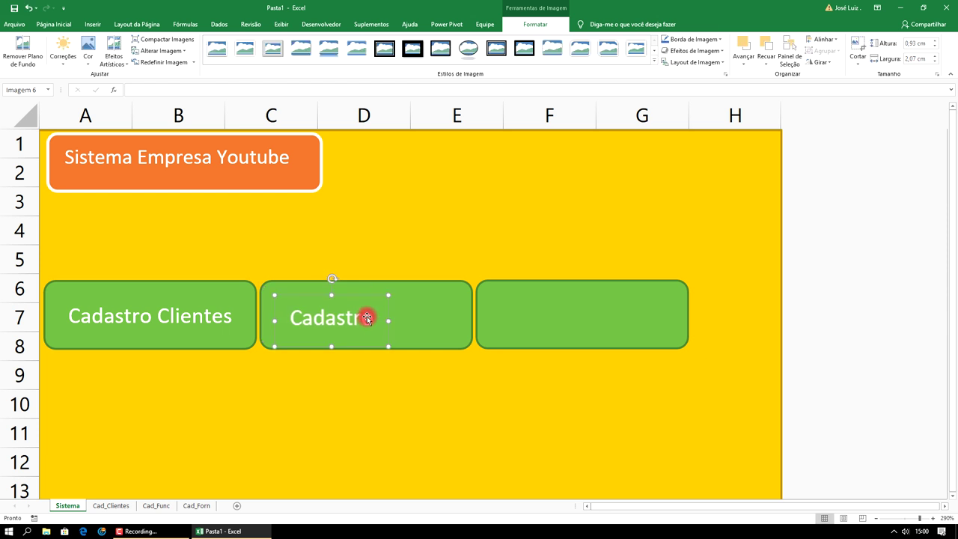
{"action": "key", "text": "Delete"}
Label the middle green button 'Cadastro Funcionários'
{"action": "left_click", "coordinate": [334, 306]}
{"action": "type", "text": "Cadastro Funcionári"}
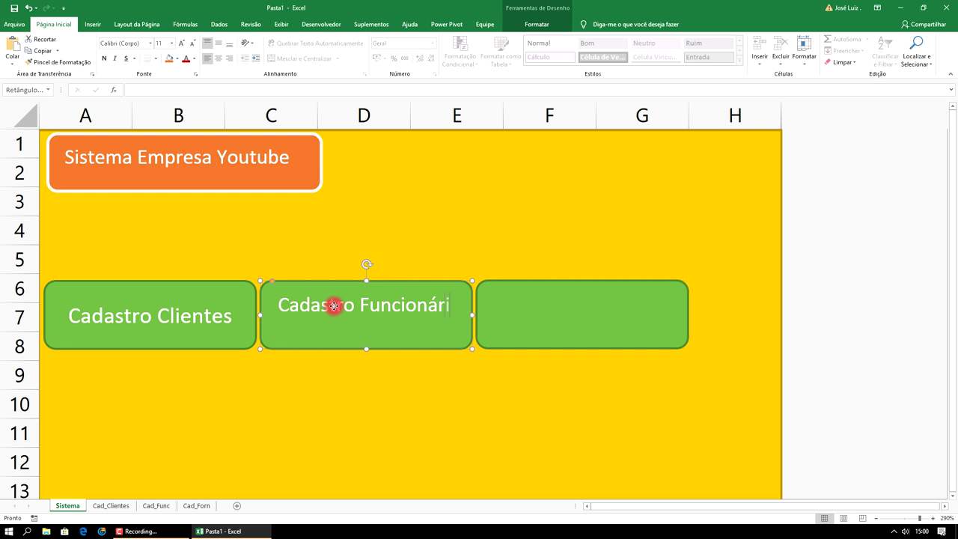
{"action": "type", "text": "os"}
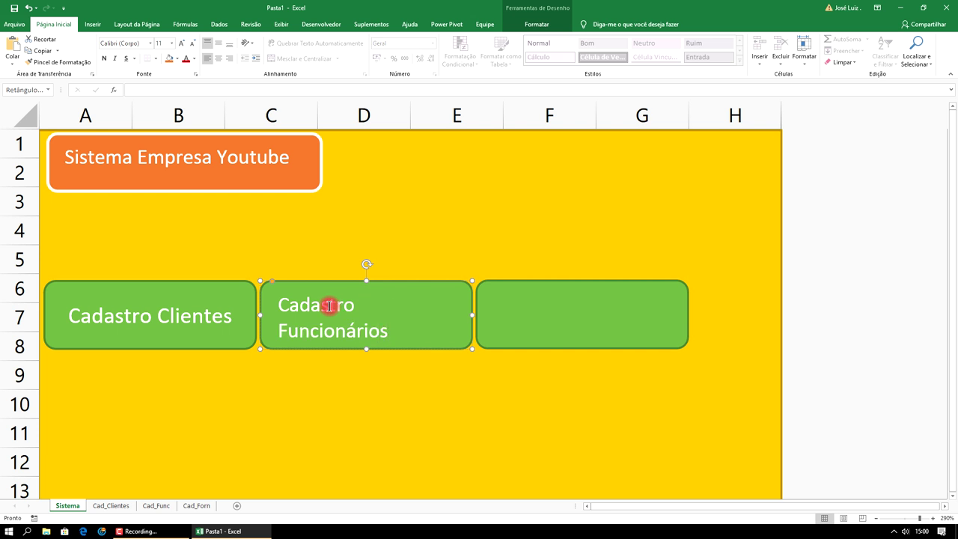
{"action": "key", "text": "ctrl+BackSpace"}
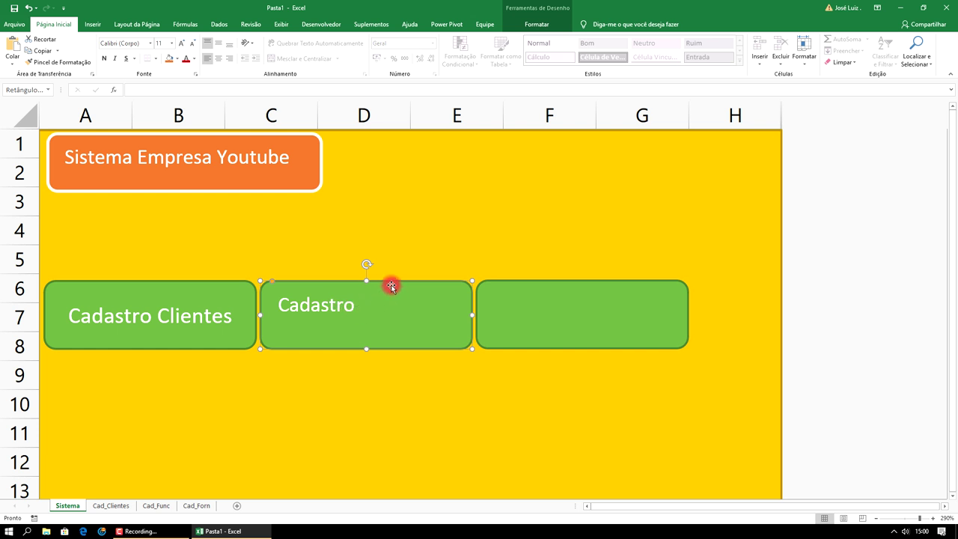
Set both the Cadastro Funcionários and Cadastro Clientes labels to font size 10
{"action": "left_click", "coordinate": [171, 43]}
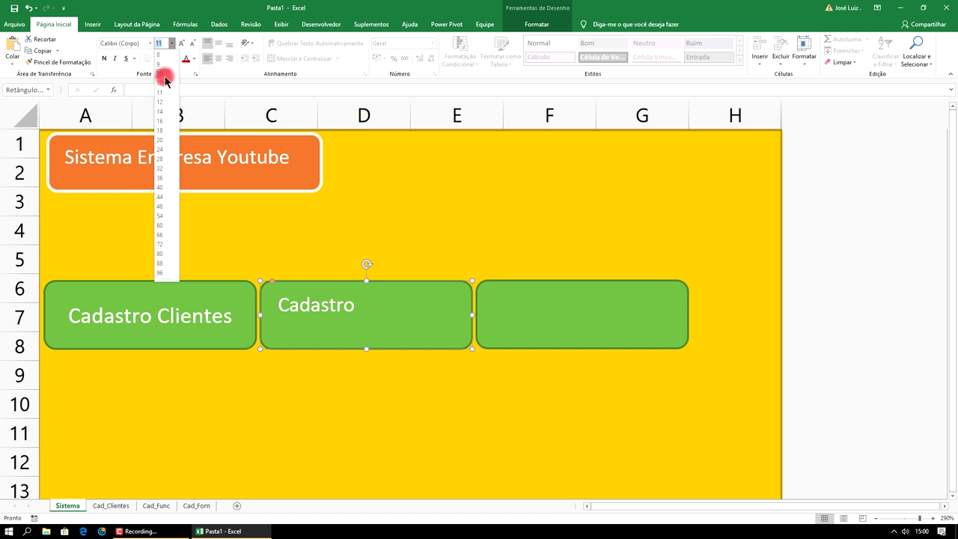
{"action": "left_click", "coordinate": [165, 75]}
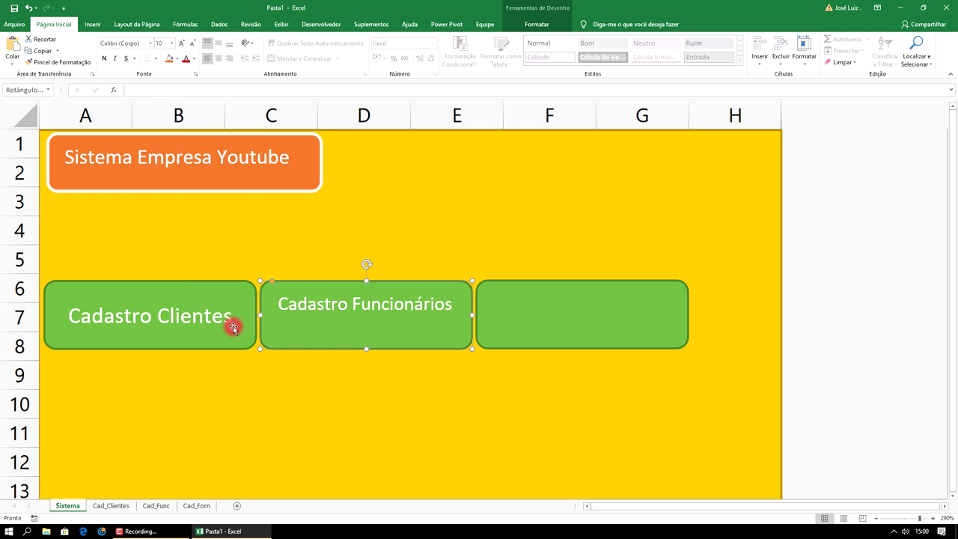
{"action": "left_click", "coordinate": [222, 285]}
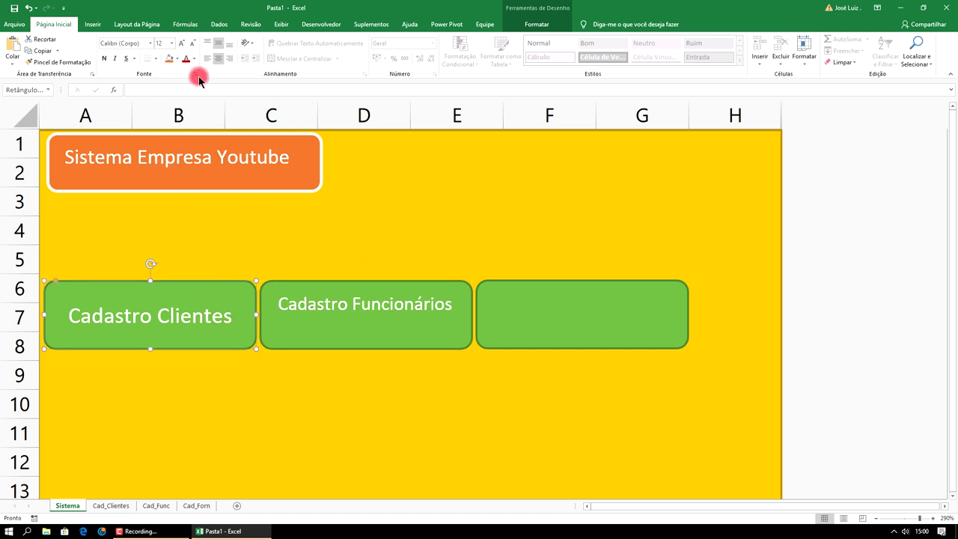
{"action": "left_click", "coordinate": [173, 43]}
{"action": "left_click", "coordinate": [161, 73]}
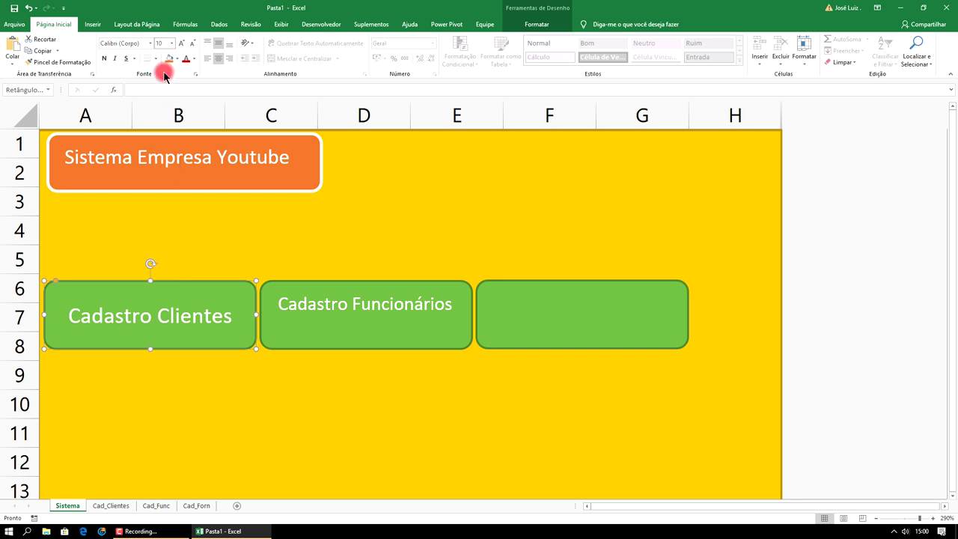
Centre the Cadastro Funcionários label vertically and horizontally in its button
{"action": "left_click", "coordinate": [341, 283]}
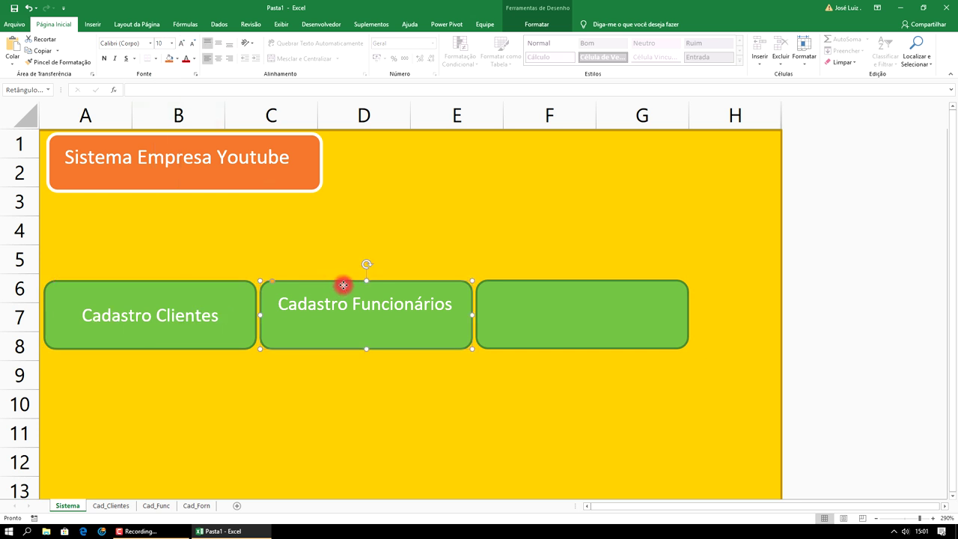
{"action": "left_click", "coordinate": [217, 43]}
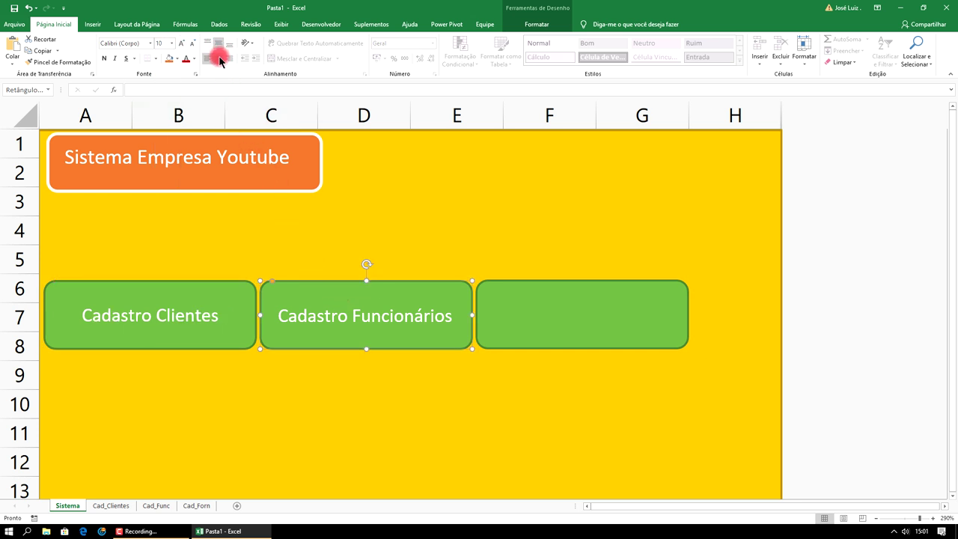
{"action": "left_click", "coordinate": [217, 59]}
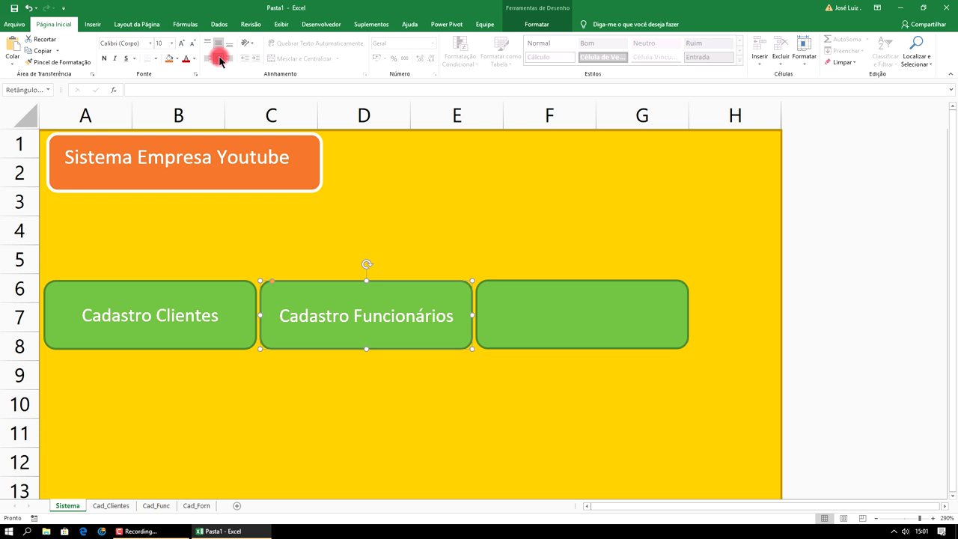
{"action": "left_click", "coordinate": [548, 313]}
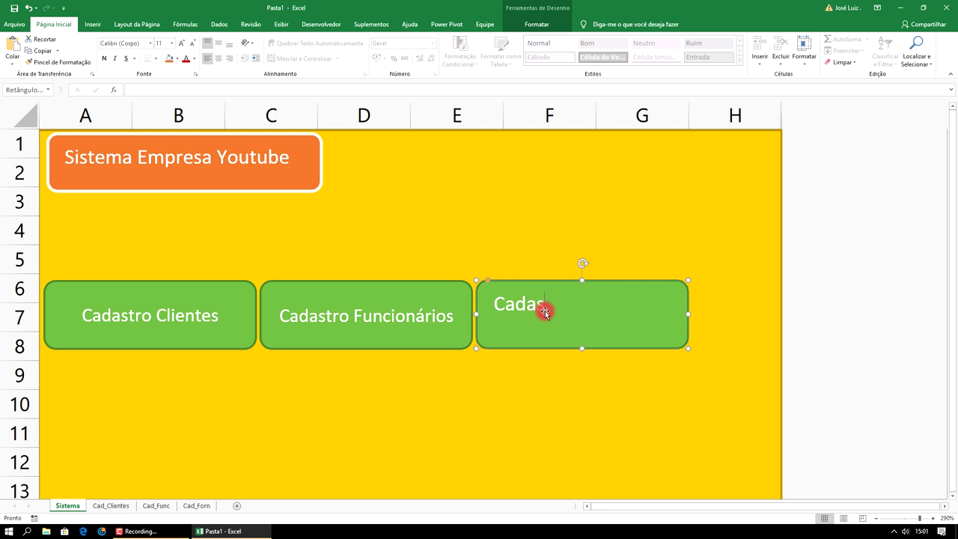
{"action": "type", "text": "Cadastro Fornece"}
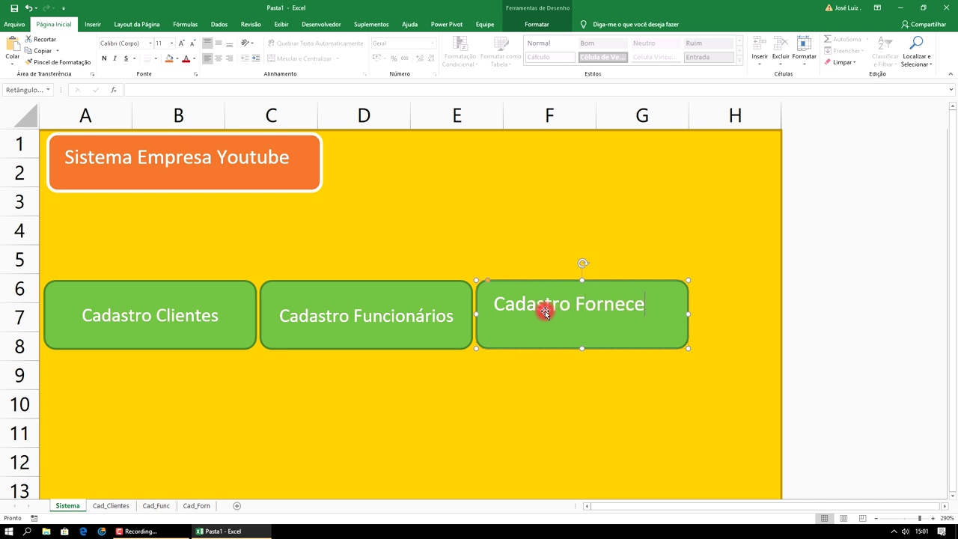
Correct the third button's label to Cadastro Fornecedores and centre its text vertically and horizontally
{"action": "type", "text": "dores"}
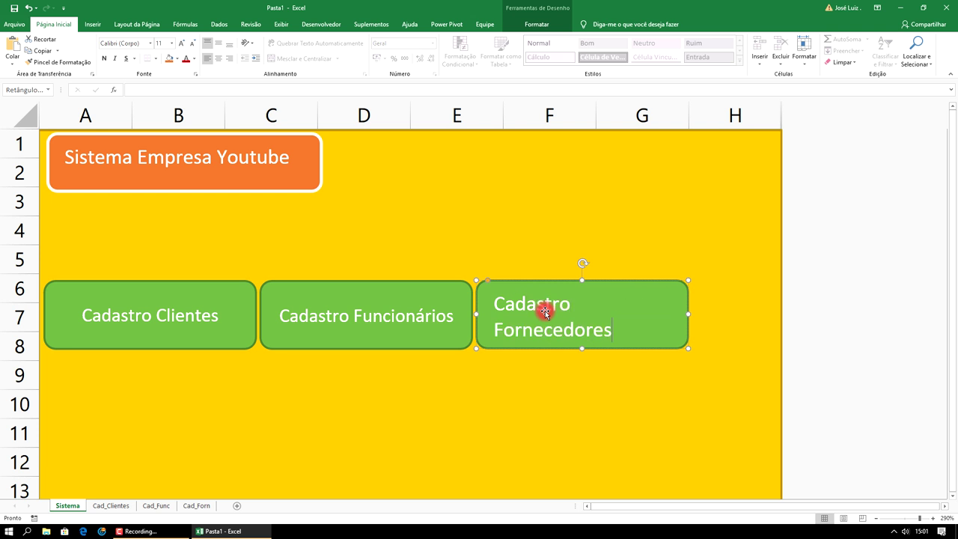
{"action": "key", "text": "ctrl+BackSpace"}
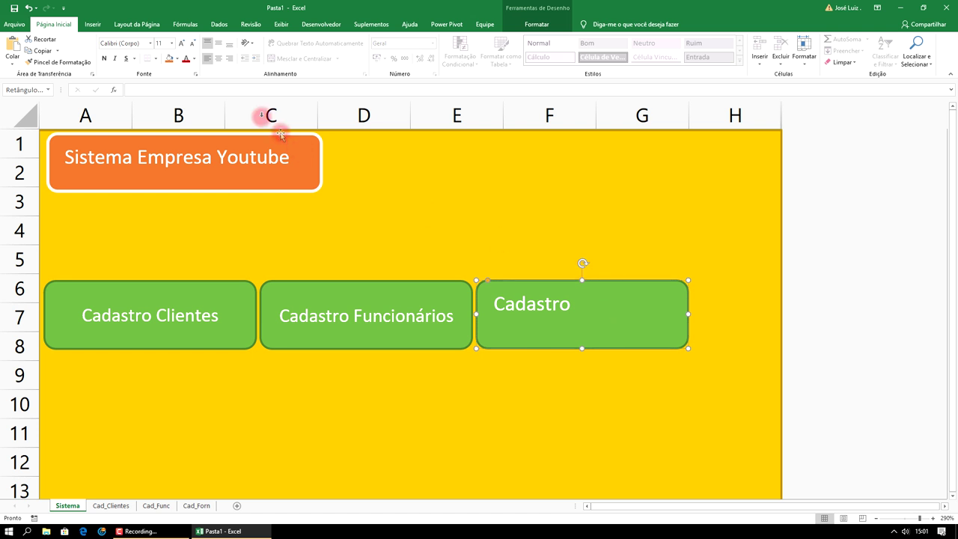
{"action": "left_click", "coordinate": [171, 43]}
{"action": "left_click", "coordinate": [165, 76]}
{"action": "type", "text": "Fornecedores"}
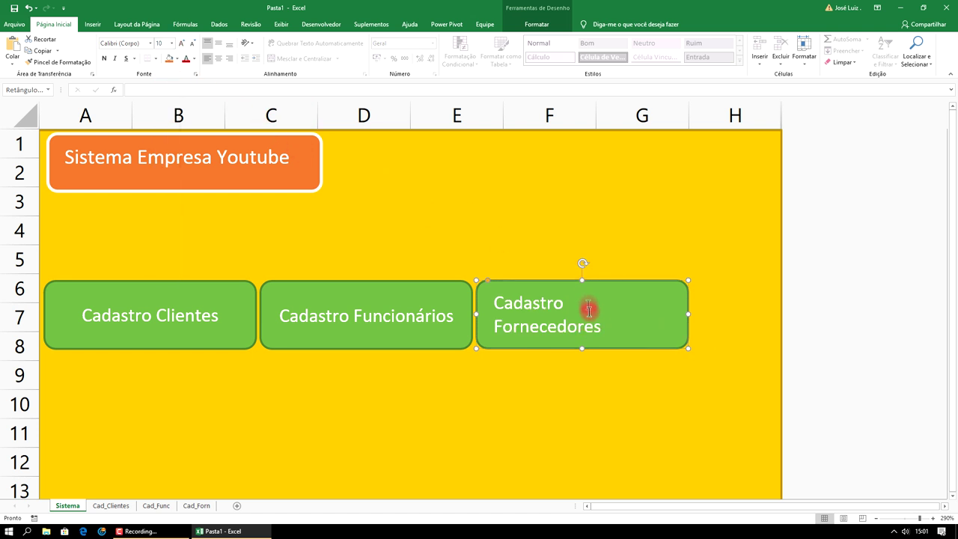
{"action": "left_click", "coordinate": [217, 42]}
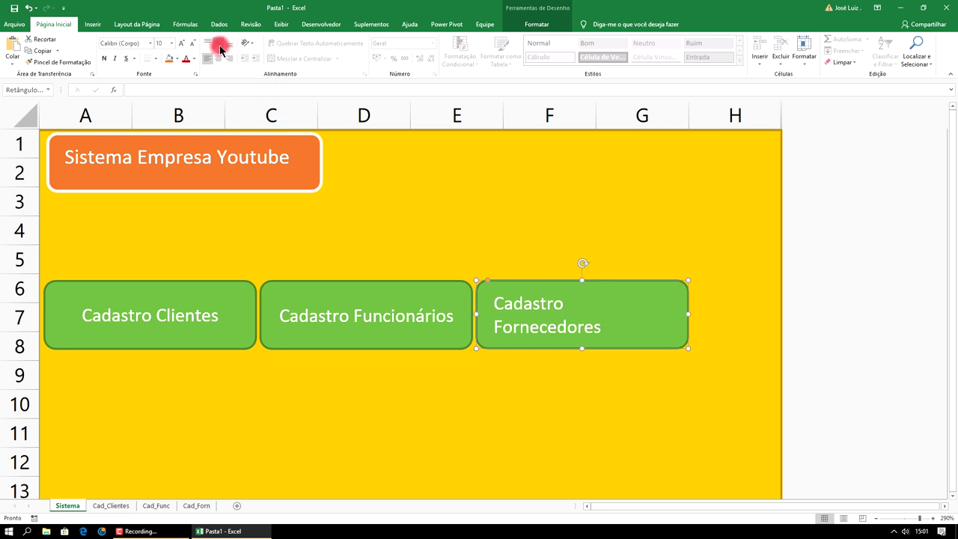
{"action": "left_click", "coordinate": [224, 60]}
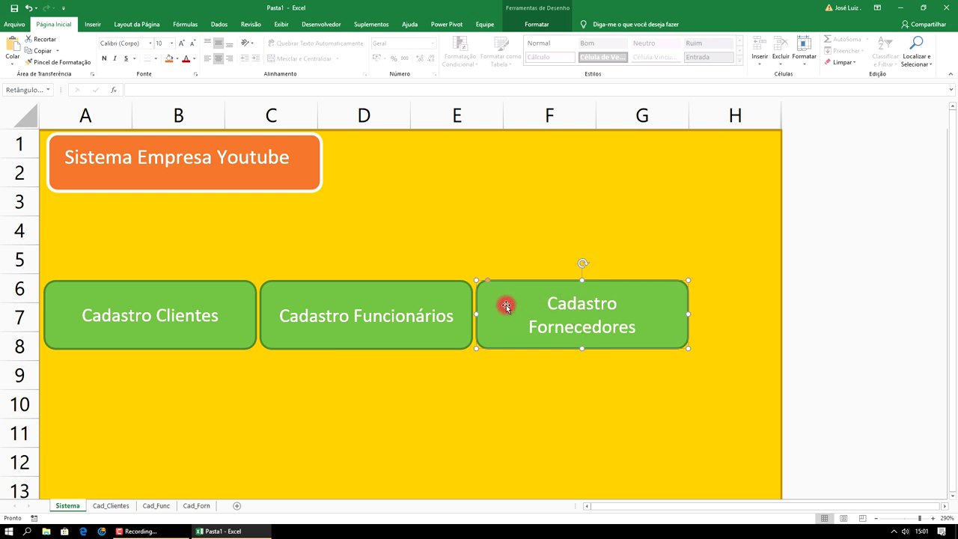
Set the Fornecedores, Funcionários and Clientes button labels to font size 9, then select two buttons
{"action": "left_click", "coordinate": [171, 43]}
{"action": "left_click", "coordinate": [166, 65]}
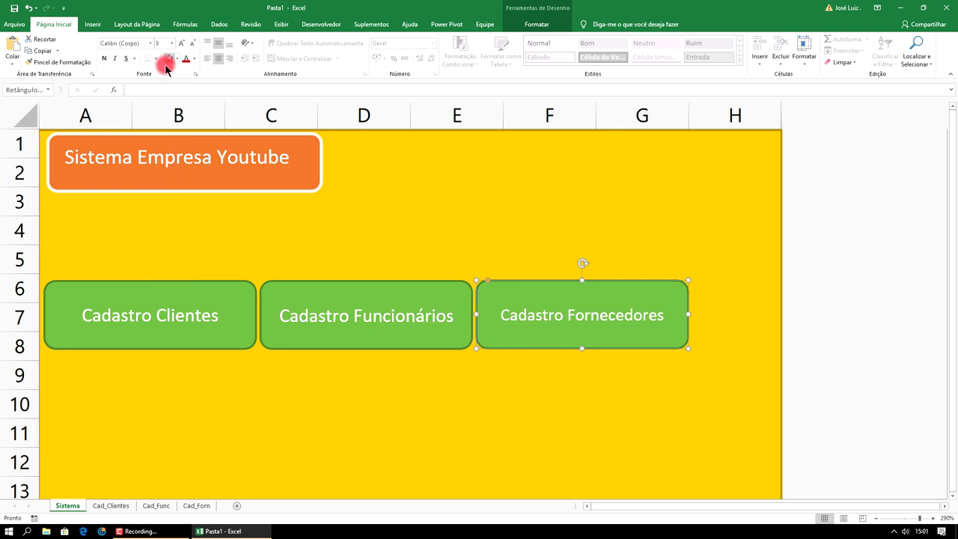
{"action": "left_click", "coordinate": [386, 282]}
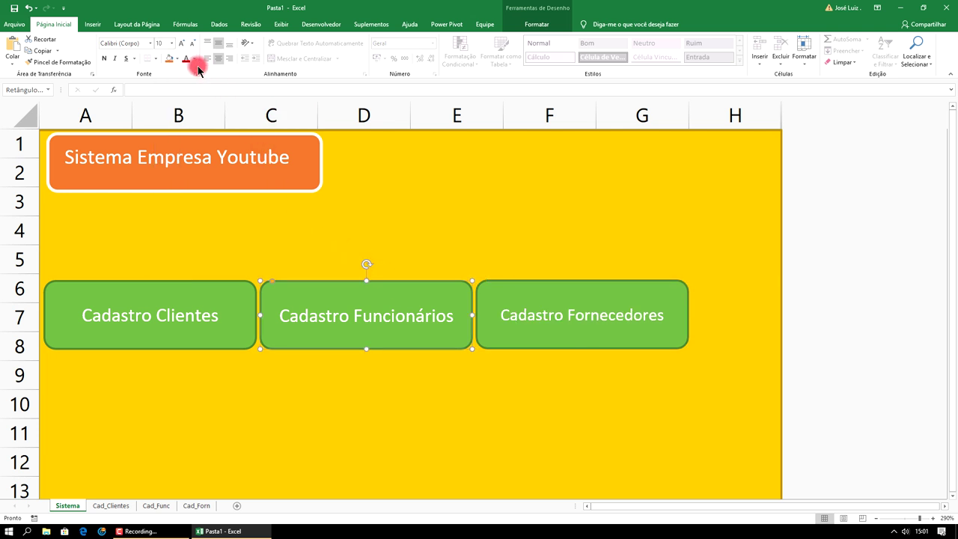
{"action": "left_click", "coordinate": [172, 43]}
{"action": "left_click", "coordinate": [166, 64]}
{"action": "left_click", "coordinate": [246, 283]}
{"action": "left_click", "coordinate": [173, 43]}
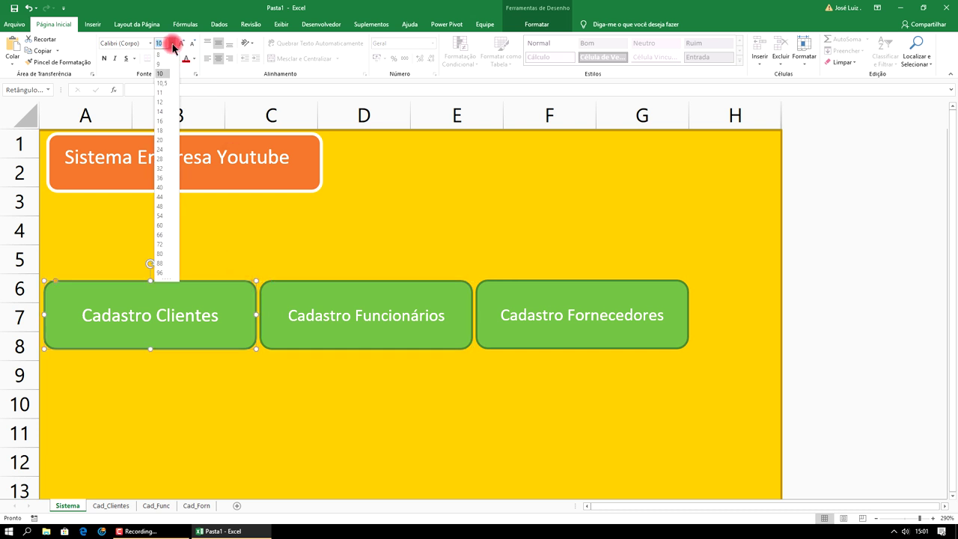
{"action": "left_click", "coordinate": [159, 65]}
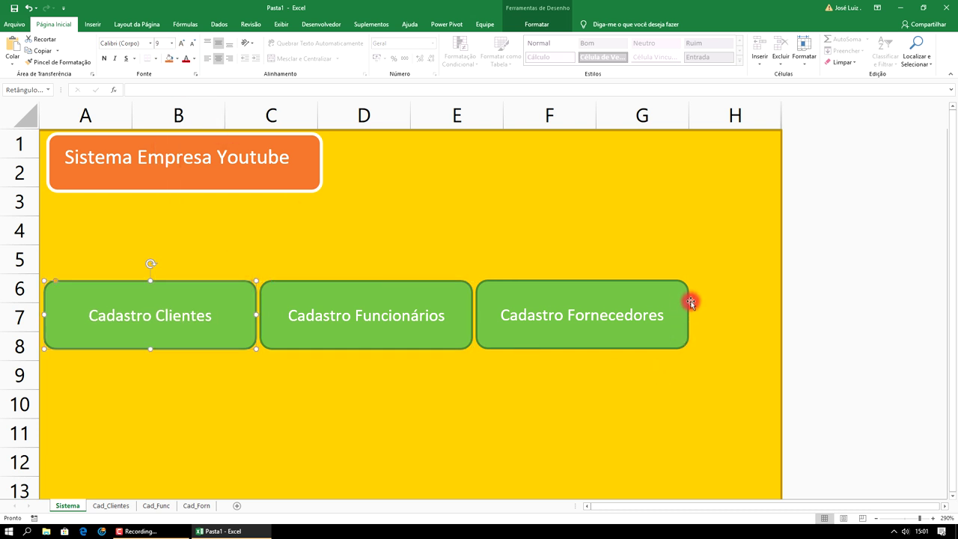
{"action": "left_click", "coordinate": [623, 288]}
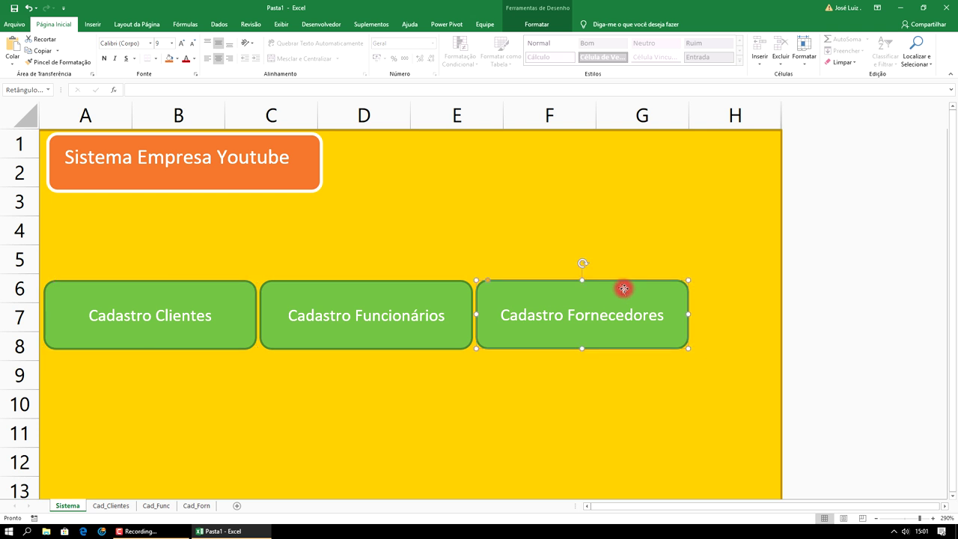
{"action": "left_click", "coordinate": [445, 288], "text": "shift"}
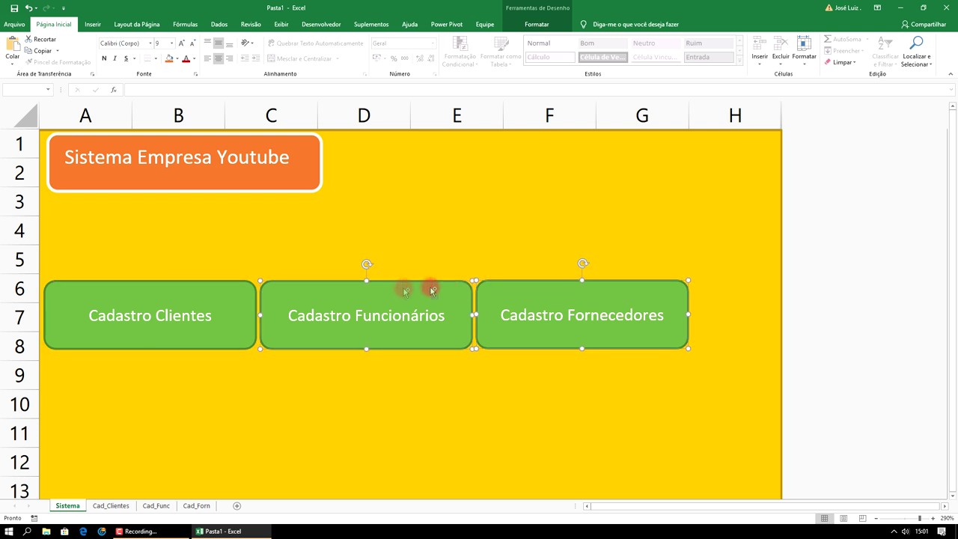
Nudge all three Cadastro buttons together slightly right and down, then deselect them
{"action": "left_click", "coordinate": [241, 289], "text": "shift"}
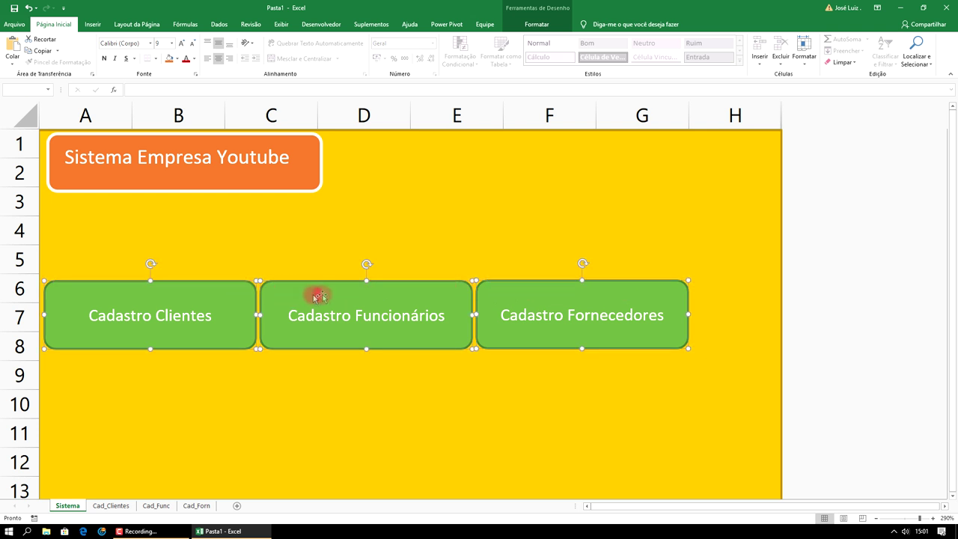
{"action": "key", "text": "Right"}
{"action": "key", "text": "Right"}
{"action": "key", "text": "Right"}
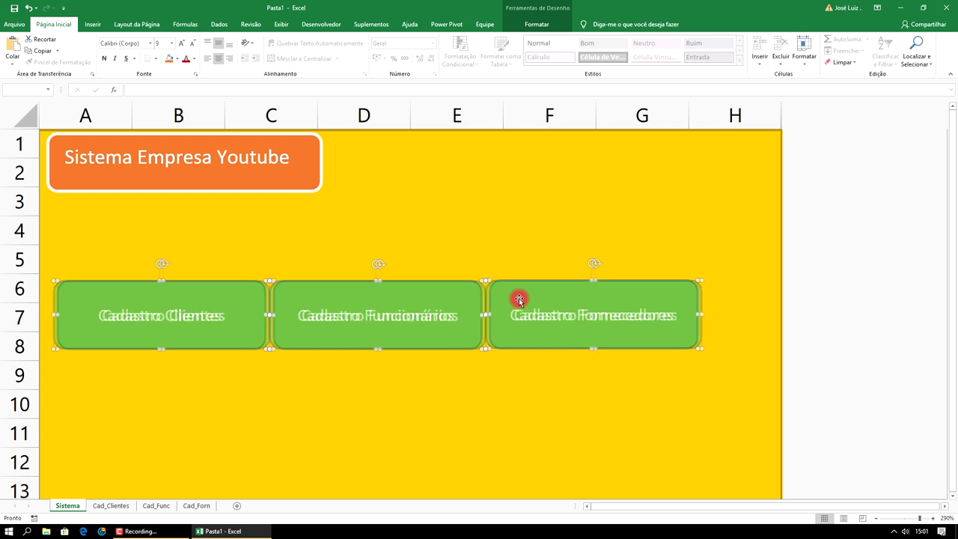
{"action": "key", "text": "Right"}
{"action": "key", "text": "Right"}
{"action": "key", "text": "Right"}
{"action": "key", "text": "Right"}
{"action": "key", "text": "Right"}
{"action": "key", "text": "Right"}
{"action": "key", "text": "Left"}
{"action": "key", "text": "Left"}
{"action": "key", "text": "Left"}
{"action": "key", "text": "Left"}
{"action": "key", "text": "Left"}
{"action": "key", "text": "Left"}
{"action": "key", "text": "Left"}
{"action": "key", "text": "Left"}
{"action": "key", "text": "Down"}
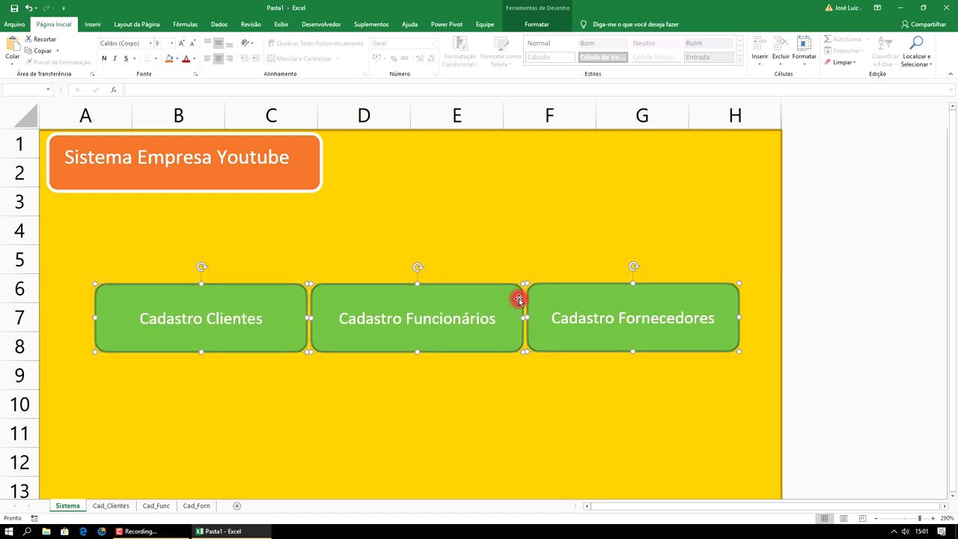
{"action": "left_click", "coordinate": [560, 204]}
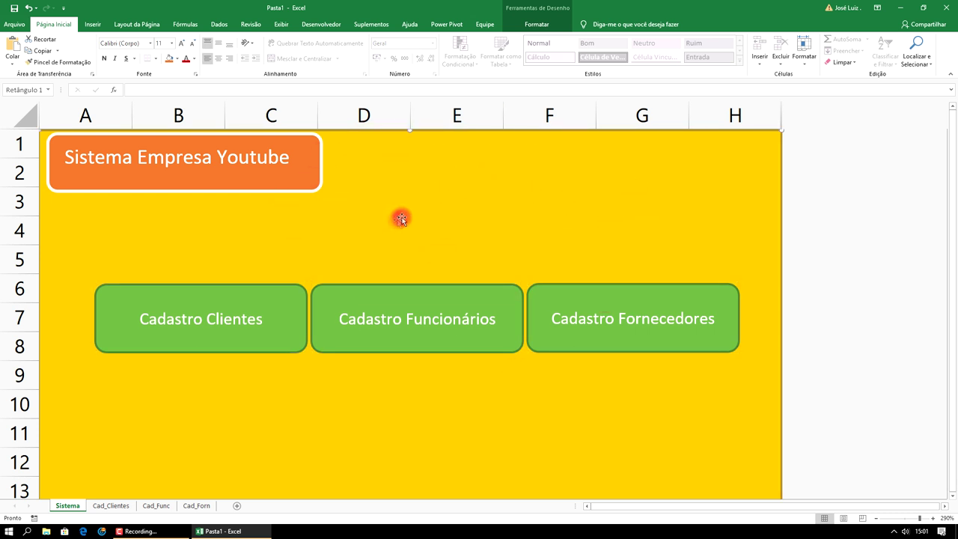
{"action": "left_click", "coordinate": [21, 25]}
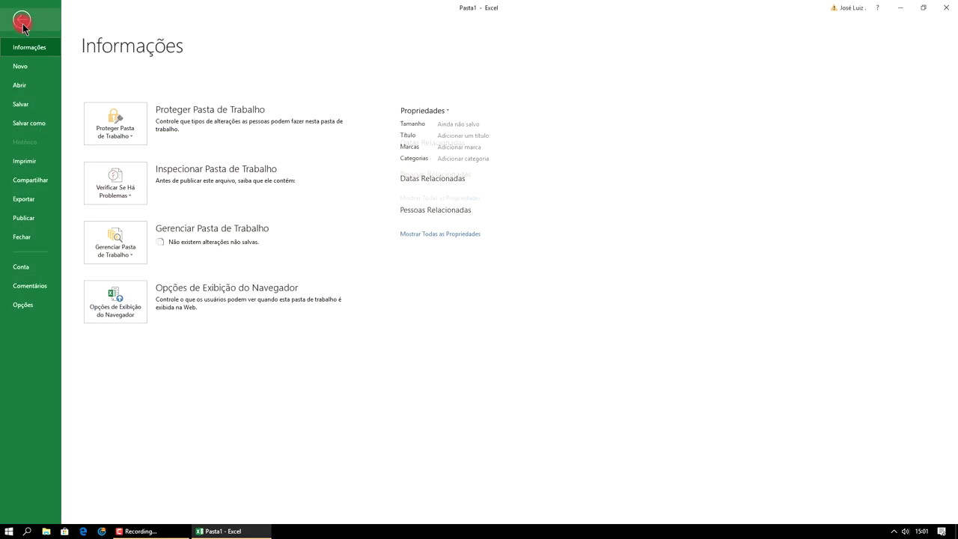
Save the workbook to the desktop as Sistema Empresa
{"action": "left_click", "coordinate": [36, 124]}
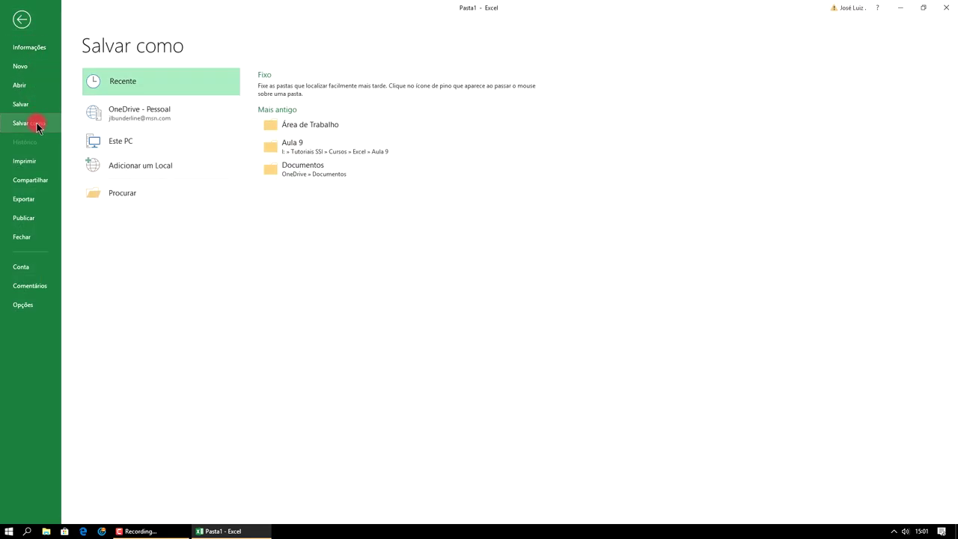
{"action": "left_click", "coordinate": [315, 125]}
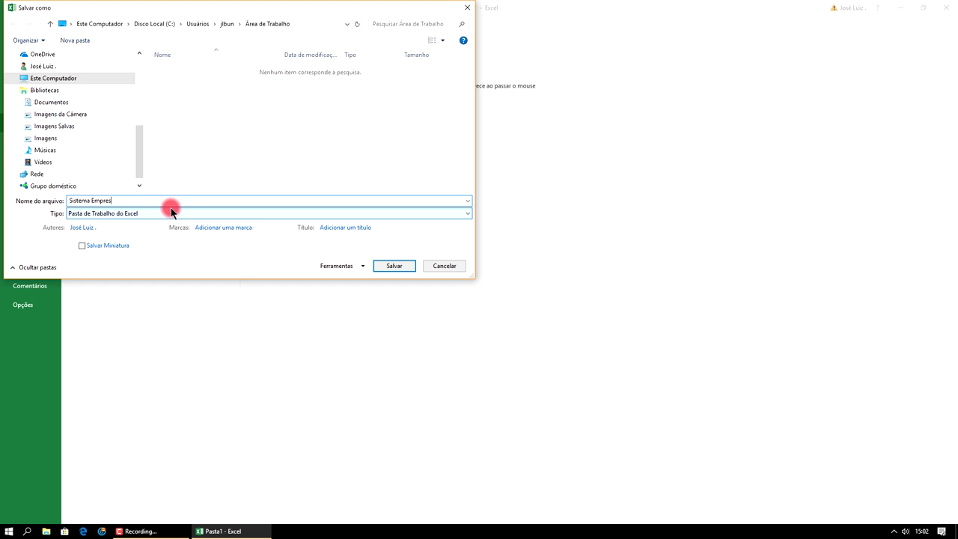
{"action": "left_click", "coordinate": [394, 265]}
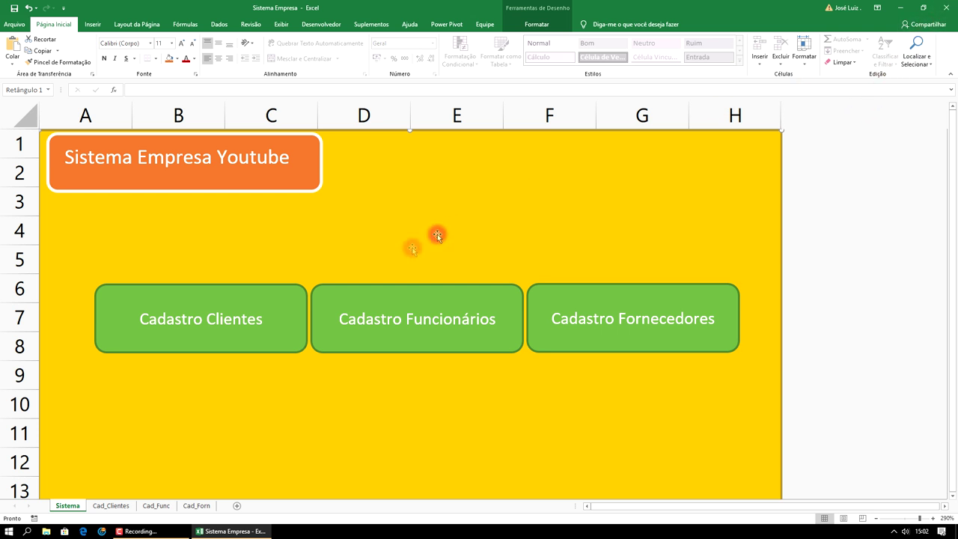
Hyperlink the Cadastro Clientes button to the Cad_Clientes sheet
{"action": "right_click", "coordinate": [265, 298]}
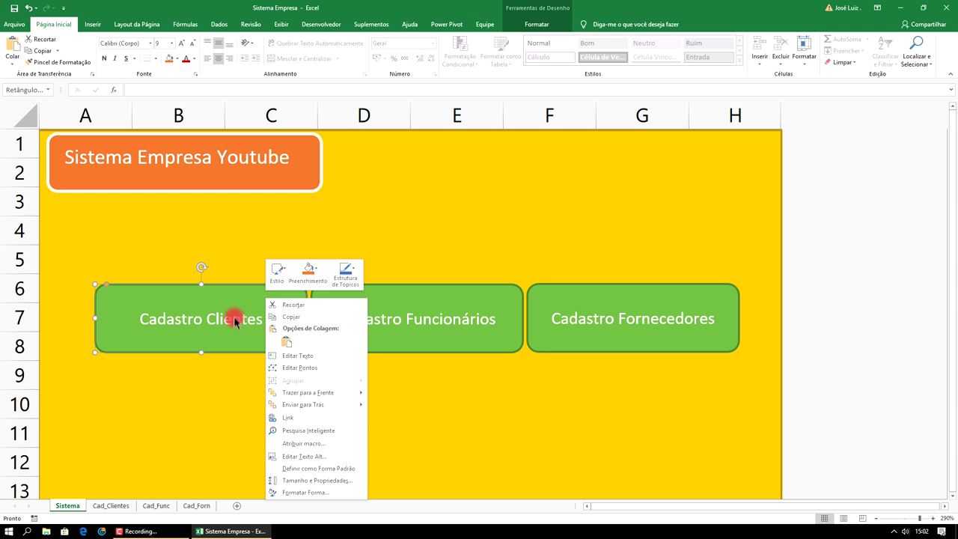
{"action": "left_click", "coordinate": [249, 253]}
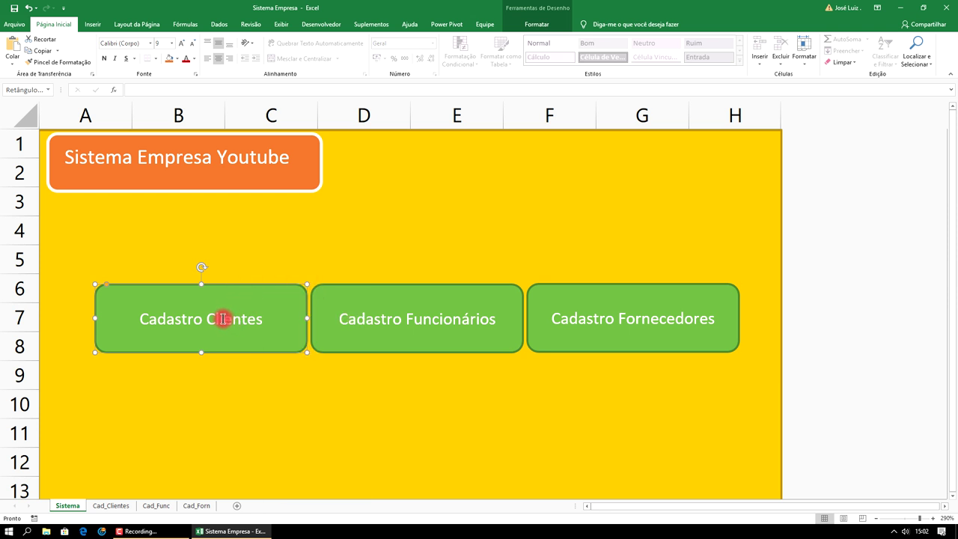
{"action": "right_click", "coordinate": [282, 293]}
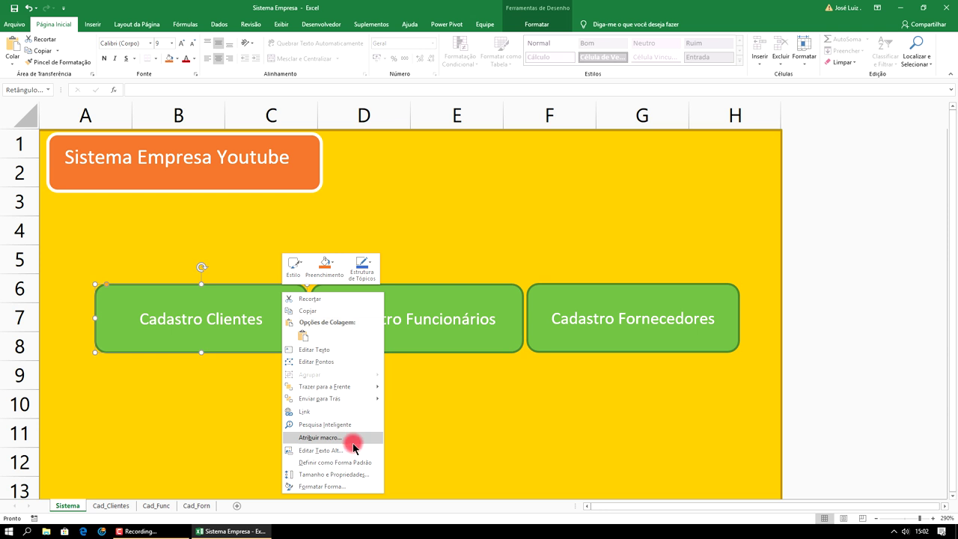
{"action": "left_click", "coordinate": [309, 411]}
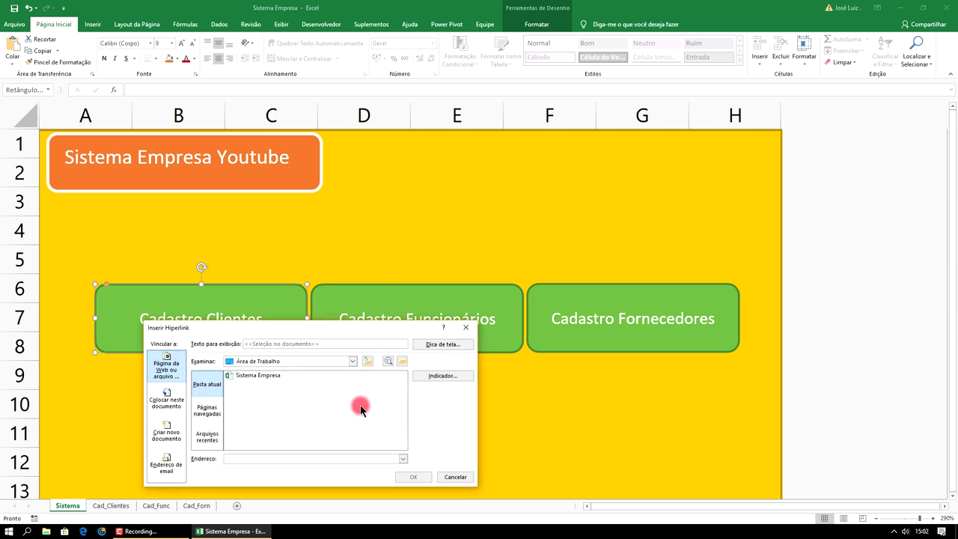
{"action": "mouse_move", "coordinate": [359, 328]}
{"action": "left_mouse_down"}
{"action": "mouse_move", "coordinate": [431, 283]}
{"action": "mouse_move", "coordinate": [565, 167]}
{"action": "left_mouse_up"}
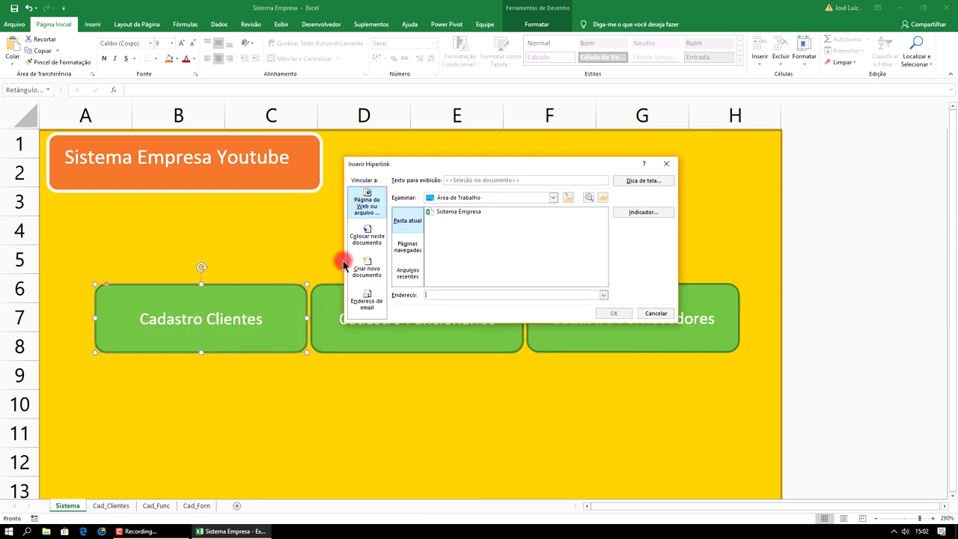
{"action": "left_click", "coordinate": [374, 237]}
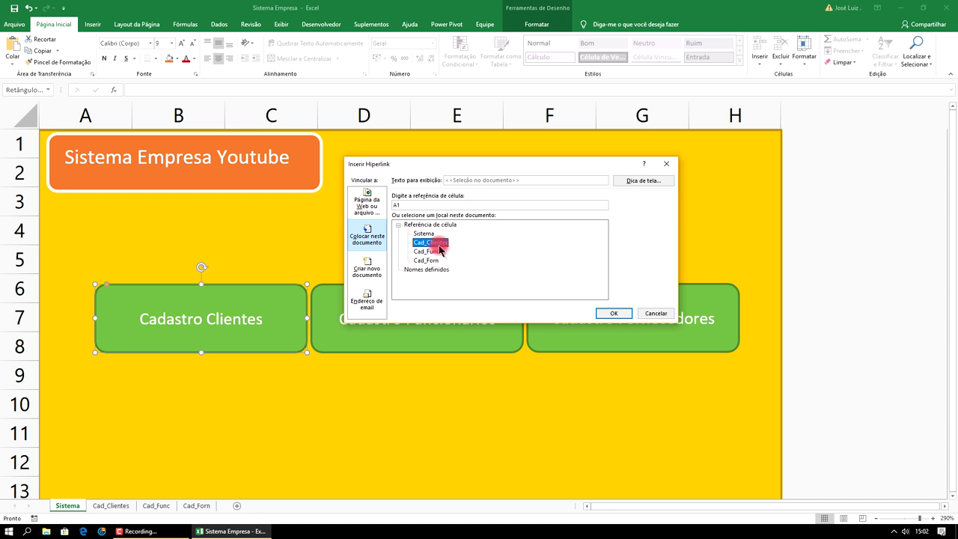
{"action": "left_click", "coordinate": [612, 313]}
Hyperlink the Cadastro Funcionários button to the Cad_Func sheet
{"action": "right_click", "coordinate": [508, 294]}
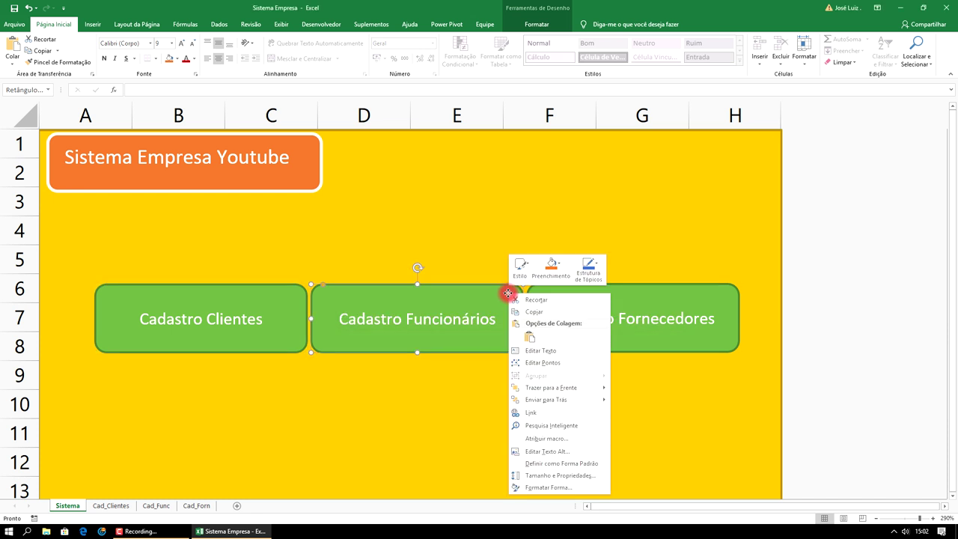
{"action": "left_click", "coordinate": [537, 413]}
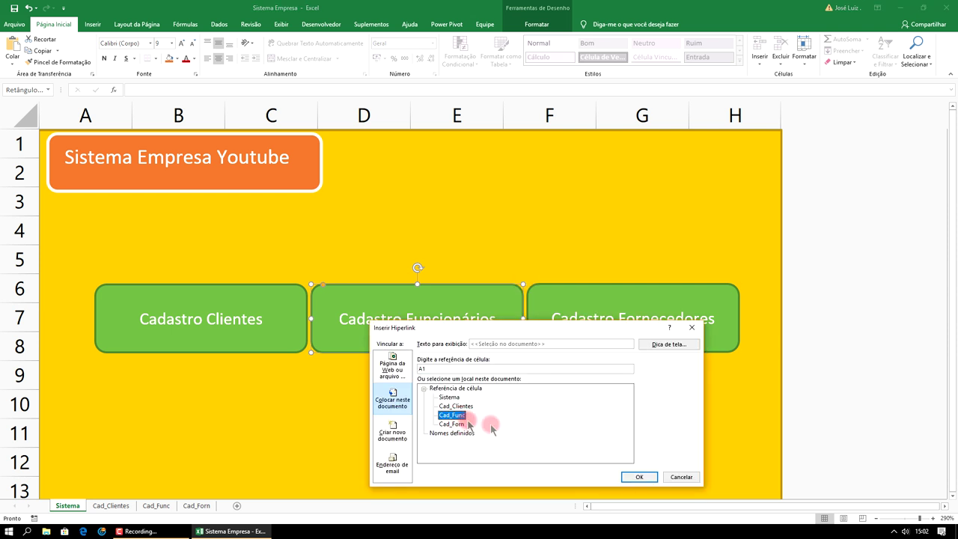
{"action": "left_click", "coordinate": [640, 478]}
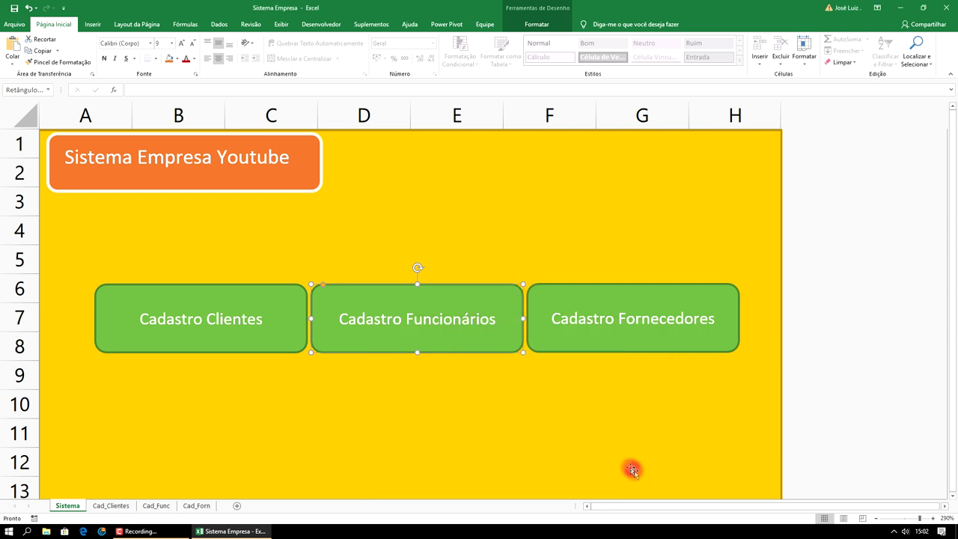
Link Cadastro Fornecedores to the Cad_Forn sheet, then test the Funcionários link to Cad_Func
{"action": "right_click", "coordinate": [577, 286]}
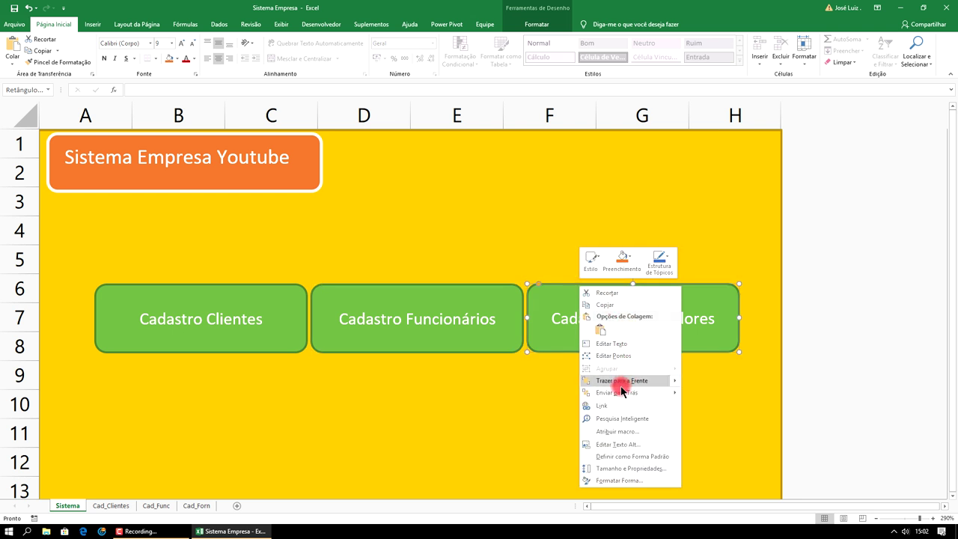
{"action": "left_click", "coordinate": [610, 406]}
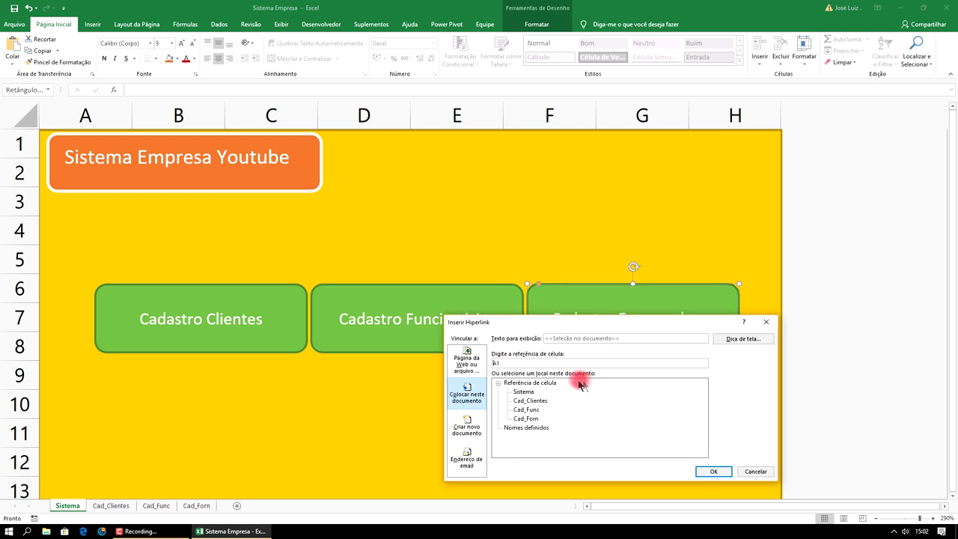
{"action": "left_click", "coordinate": [532, 418]}
{"action": "left_click", "coordinate": [717, 471]}
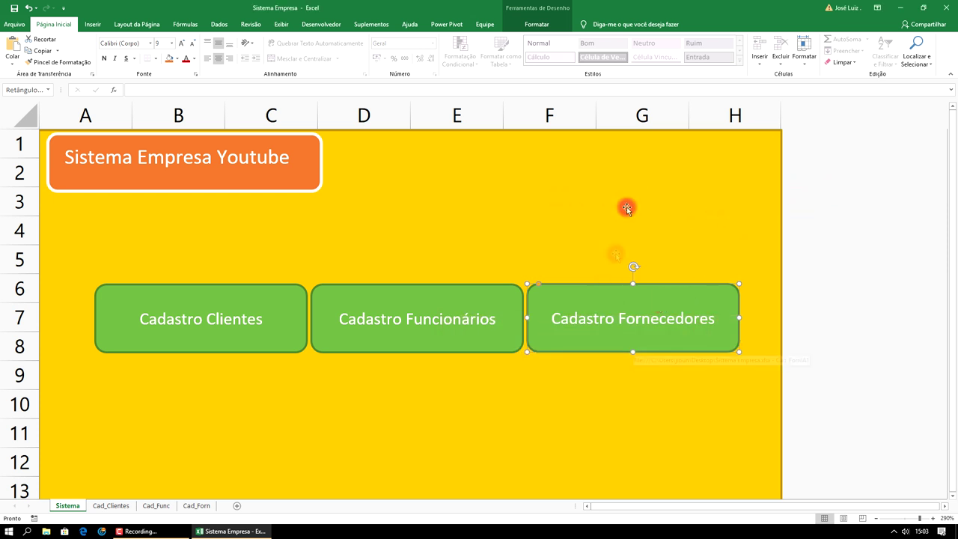
{"action": "left_click", "coordinate": [621, 173]}
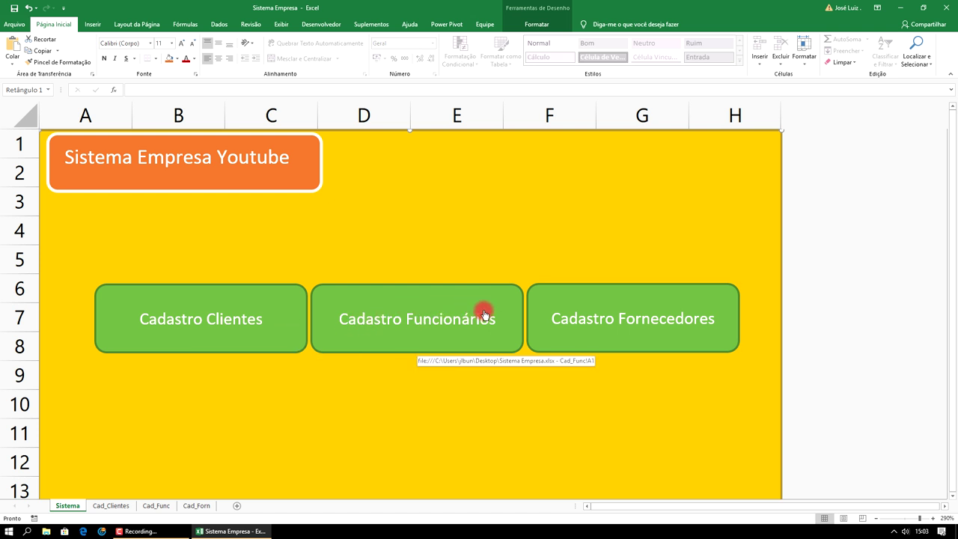
{"action": "left_click", "coordinate": [455, 299]}
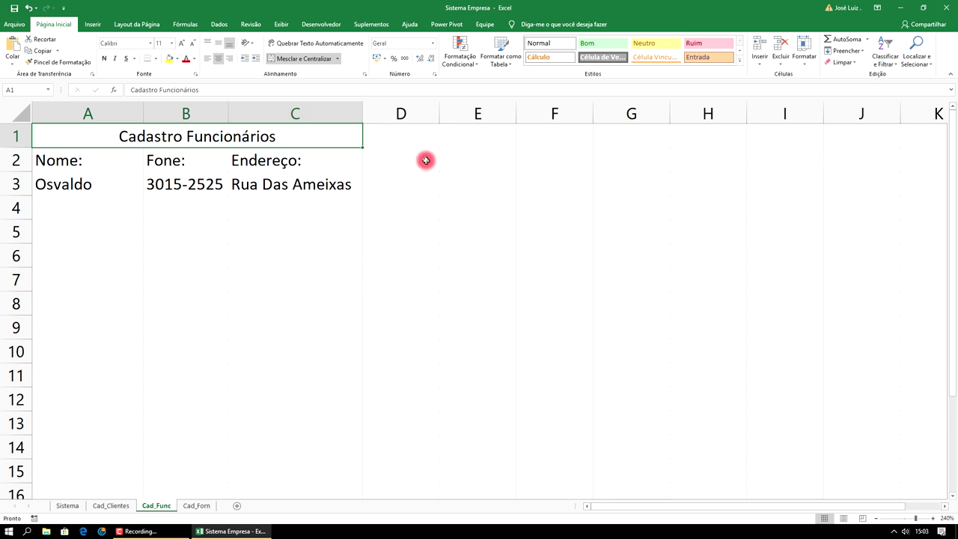
Hide the unused columns on Cad_Func, redoing it so columns from E onward are hidden
{"action": "left_click", "coordinate": [402, 112]}
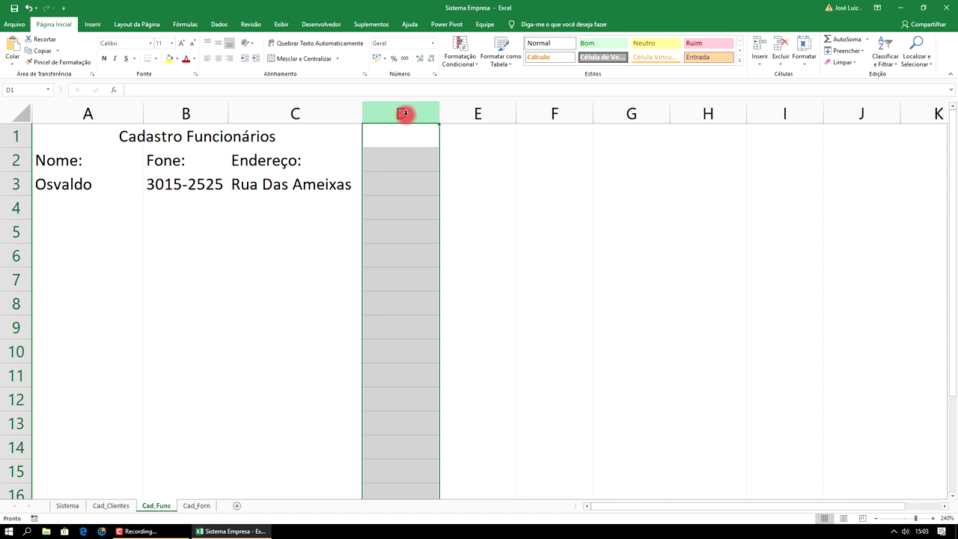
{"action": "key", "text": "ctrl+shift+Right"}
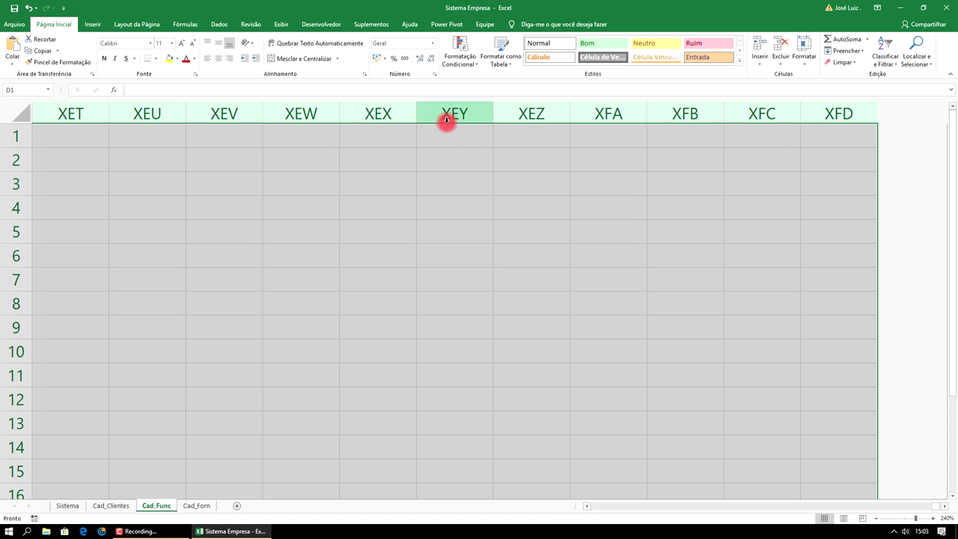
{"action": "right_click", "coordinate": [446, 123]}
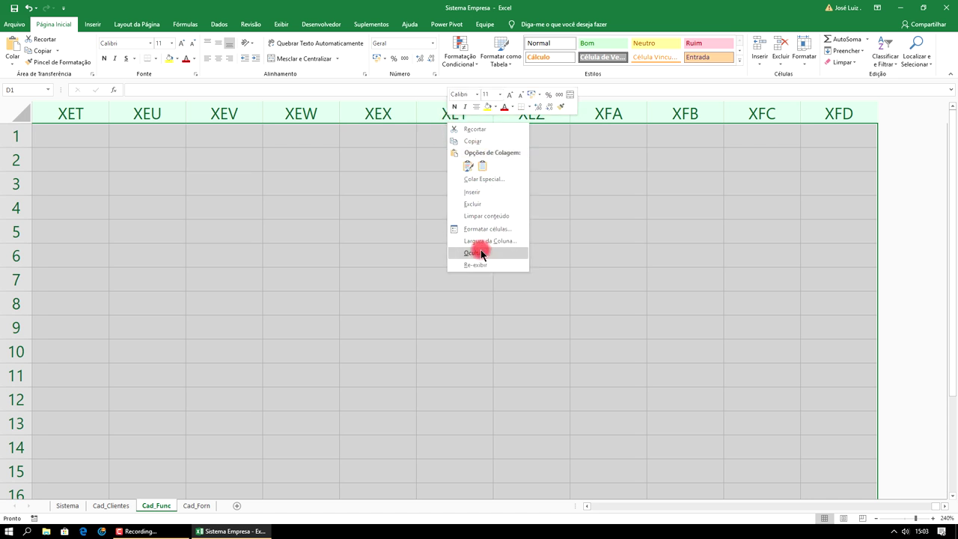
{"action": "left_click", "coordinate": [475, 251]}
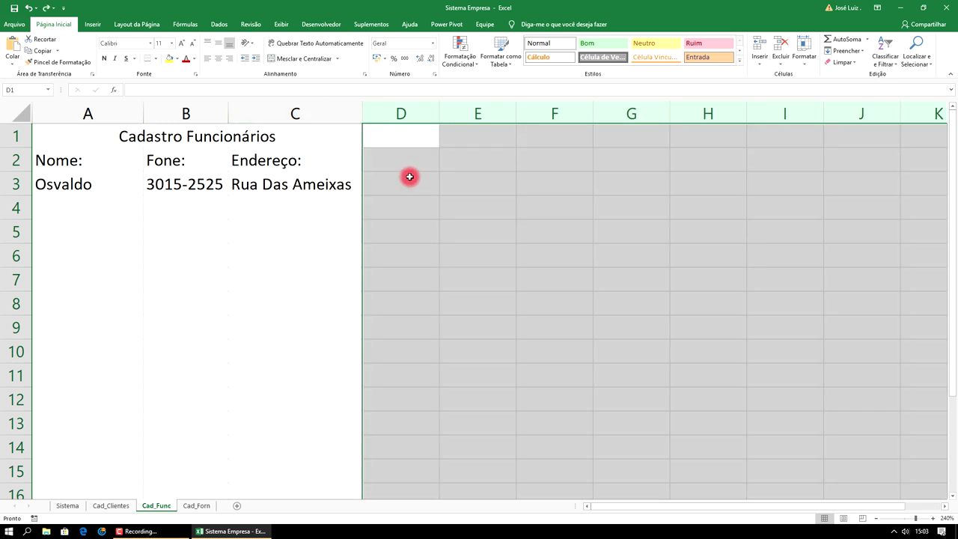
{"action": "left_click", "coordinate": [410, 178]}
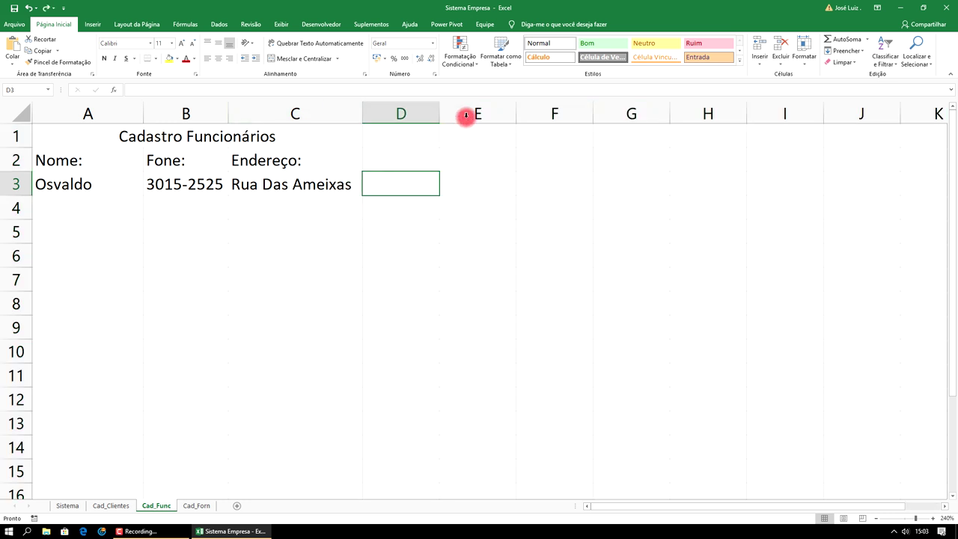
{"action": "left_click", "coordinate": [469, 111]}
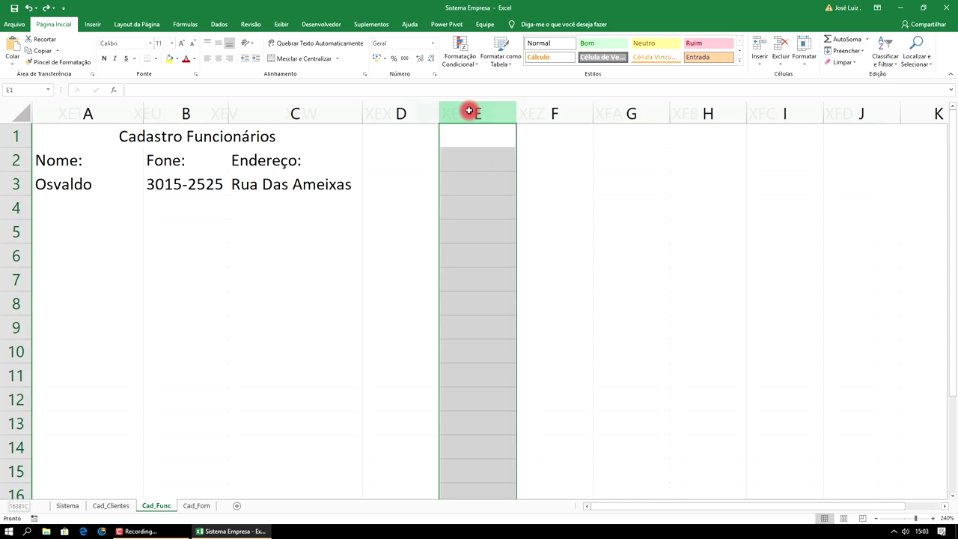
{"action": "key", "text": "ctrl+shift+Right"}
{"action": "right_click", "coordinate": [455, 111]}
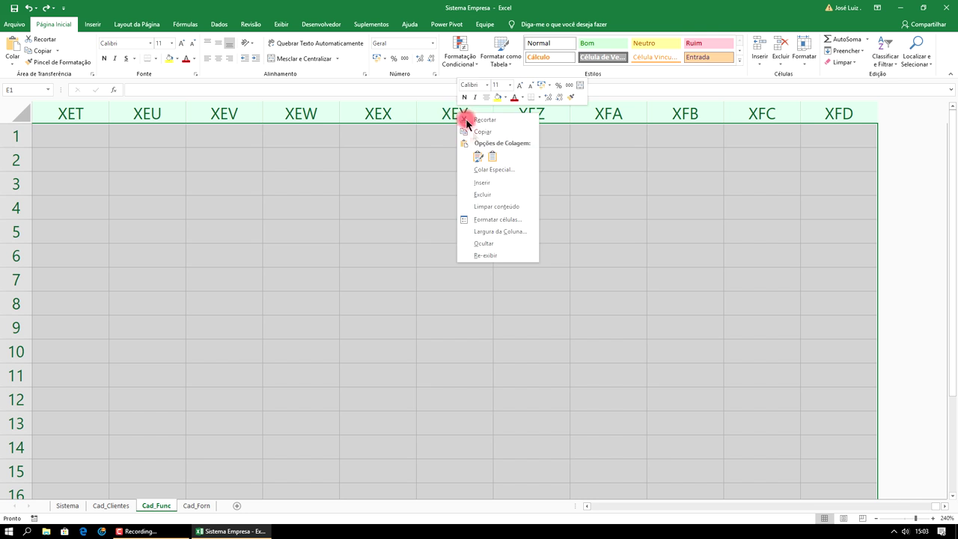
{"action": "left_click", "coordinate": [488, 244]}
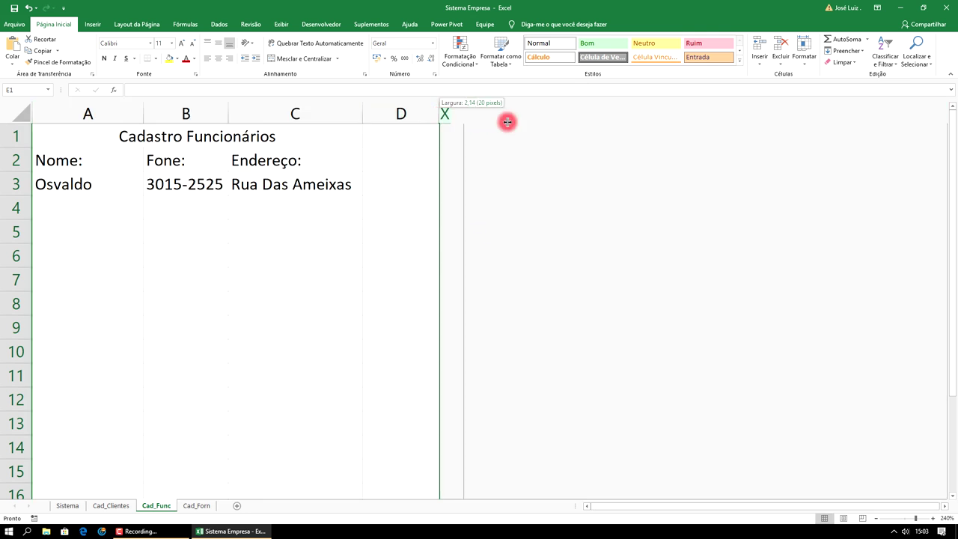
Widen column D, hide columns E through XFD, and centre column D's contents
{"action": "left_click_drag", "start_coordinate": [440, 115], "coordinate": [508, 118]}
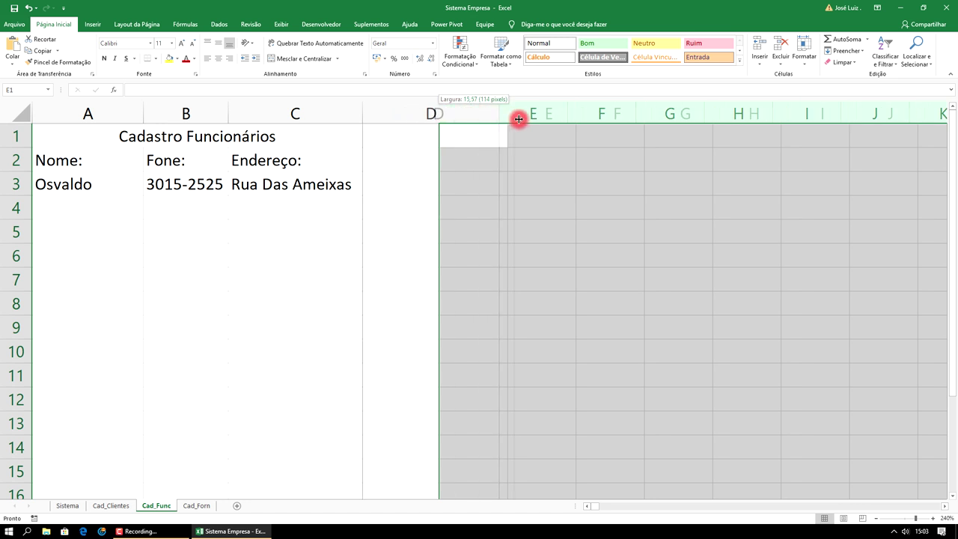
{"action": "left_click_drag", "start_coordinate": [438, 112], "coordinate": [518, 116]}
{"action": "left_click", "coordinate": [546, 114]}
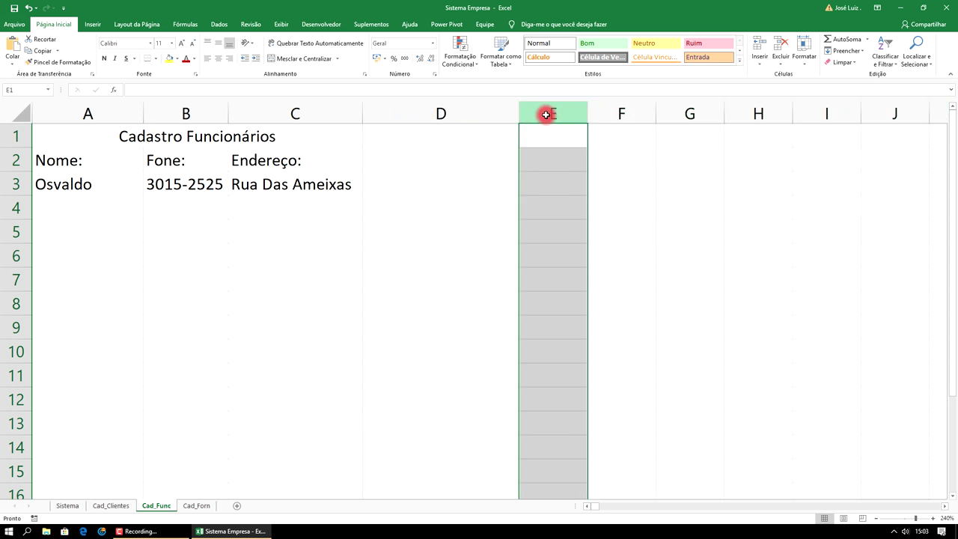
{"action": "key", "text": "ctrl+shift+Right"}
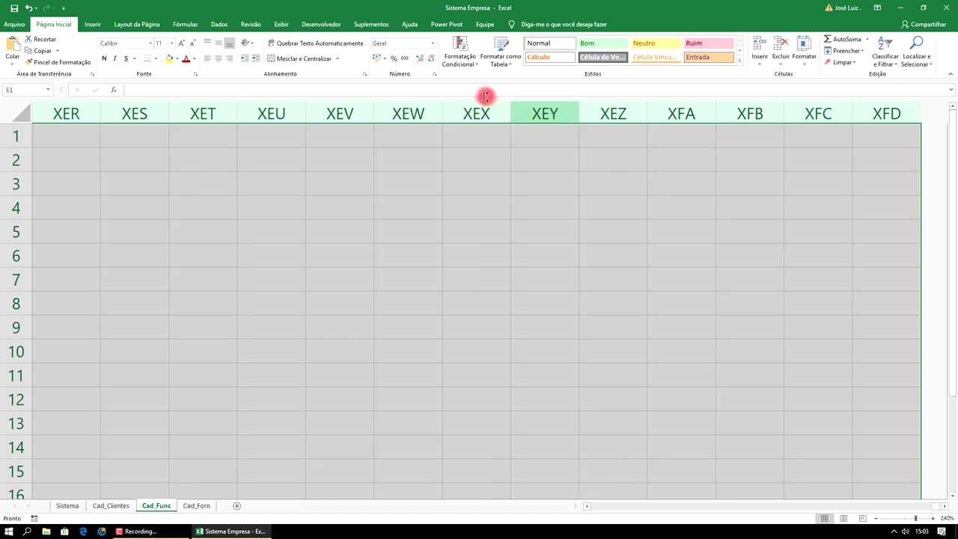
{"action": "right_click", "coordinate": [485, 116]}
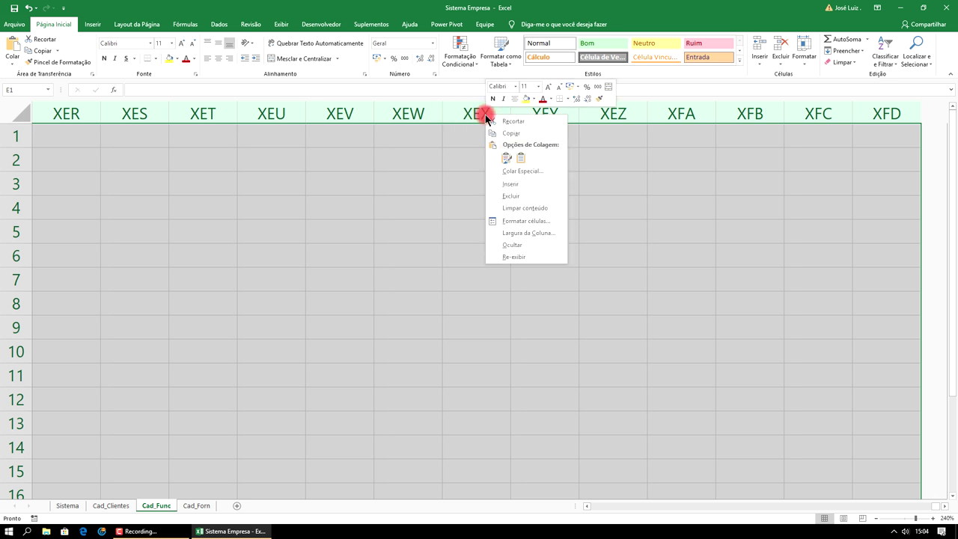
{"action": "left_click", "coordinate": [516, 245]}
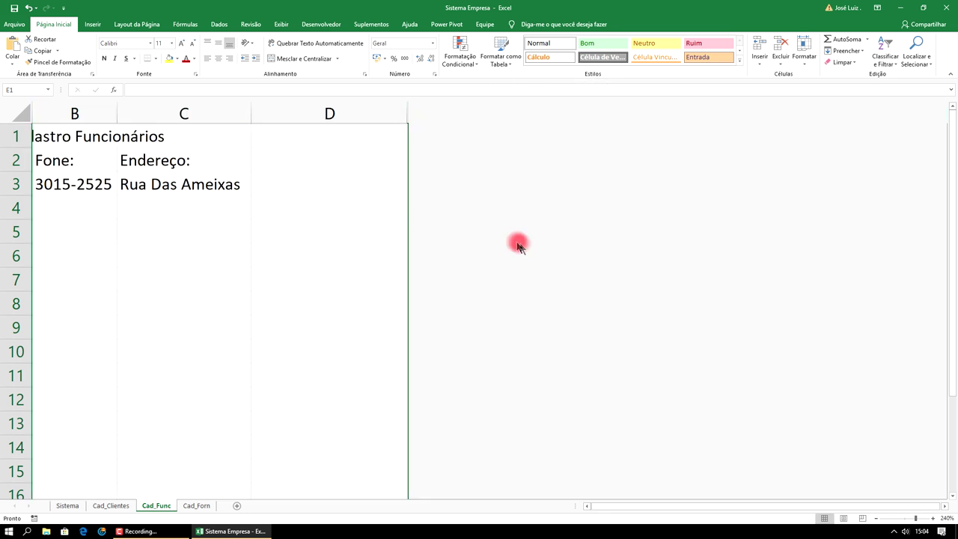
{"action": "left_click", "coordinate": [311, 175]}
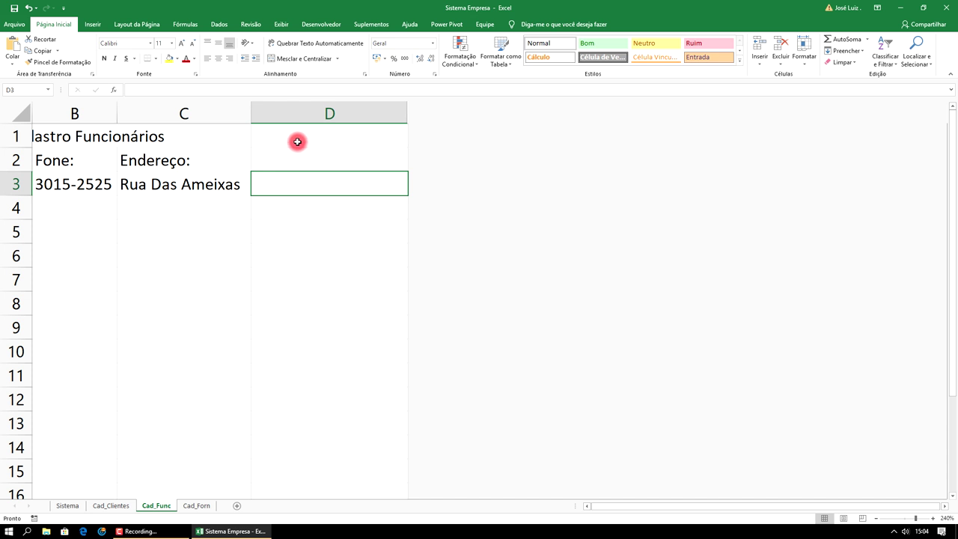
{"action": "left_click", "coordinate": [297, 138]}
{"action": "left_click", "coordinate": [299, 120]}
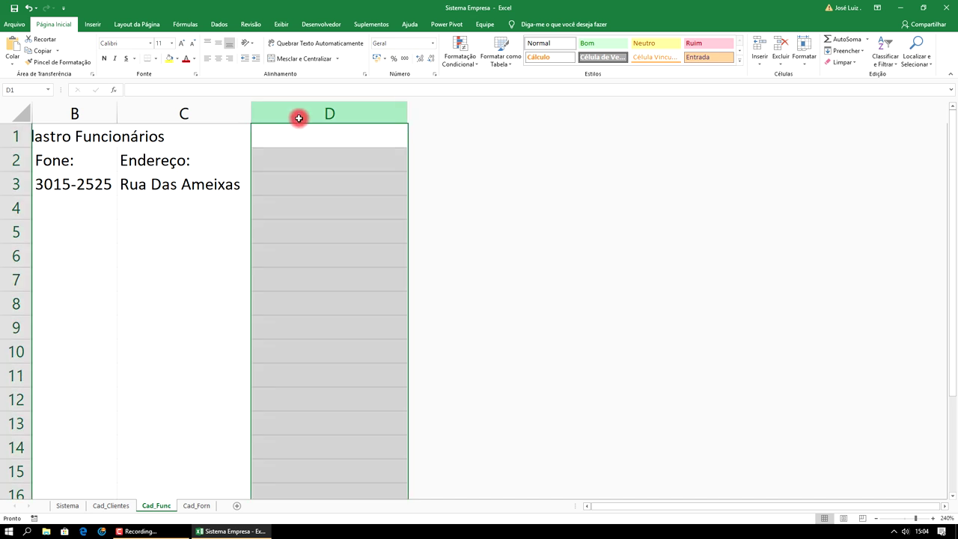
{"action": "left_click", "coordinate": [304, 60]}
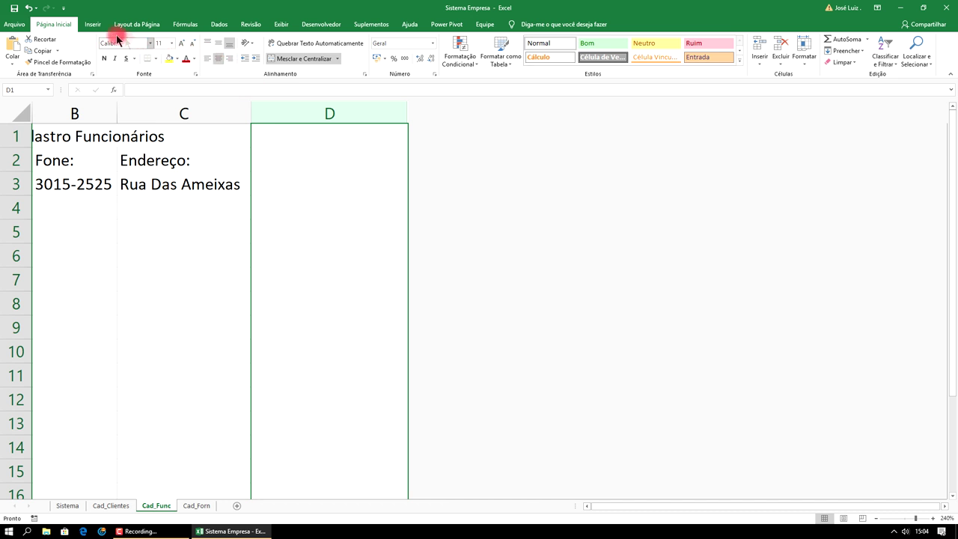
Draw a rounded rectangle button in column D of the Cad_Func sheet
{"action": "left_click", "coordinate": [94, 25]}
{"action": "left_click", "coordinate": [166, 57]}
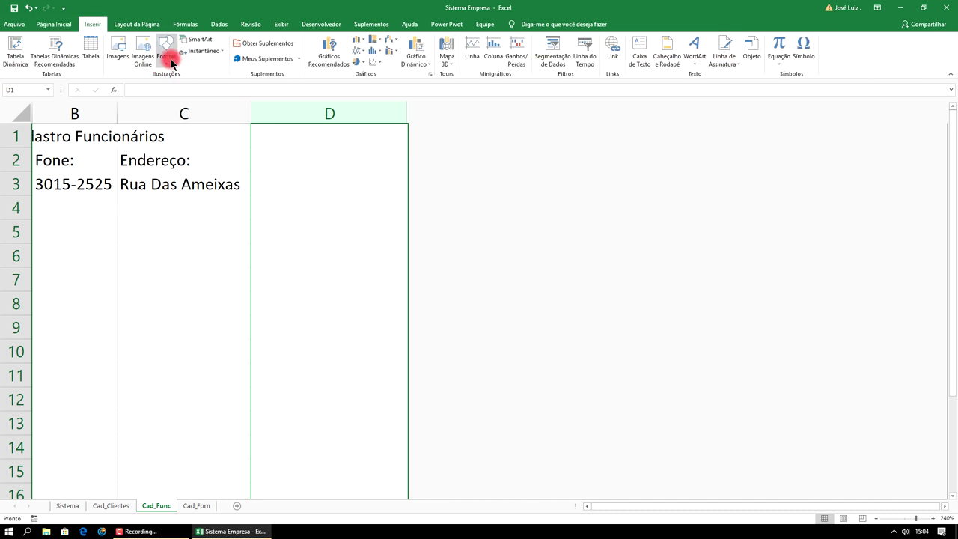
{"action": "left_click", "coordinate": [212, 85]}
{"action": "mouse_move", "coordinate": [260, 159]}
{"action": "left_mouse_down"}
{"action": "mouse_move", "coordinate": [383, 229]}
{"action": "mouse_move", "coordinate": [403, 229]}
{"action": "left_mouse_up"}
{"action": "left_click_drag", "start_coordinate": [261, 193], "coordinate": [254, 194]}
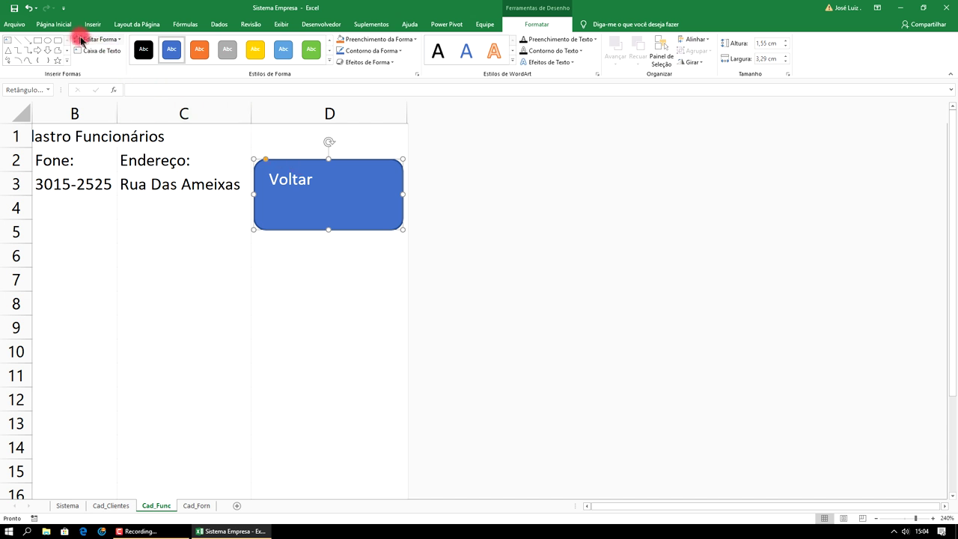
Set the Voltar text to size 20, centred vertically and horizontally
{"action": "left_click", "coordinate": [54, 24]}
{"action": "left_click", "coordinate": [171, 42]}
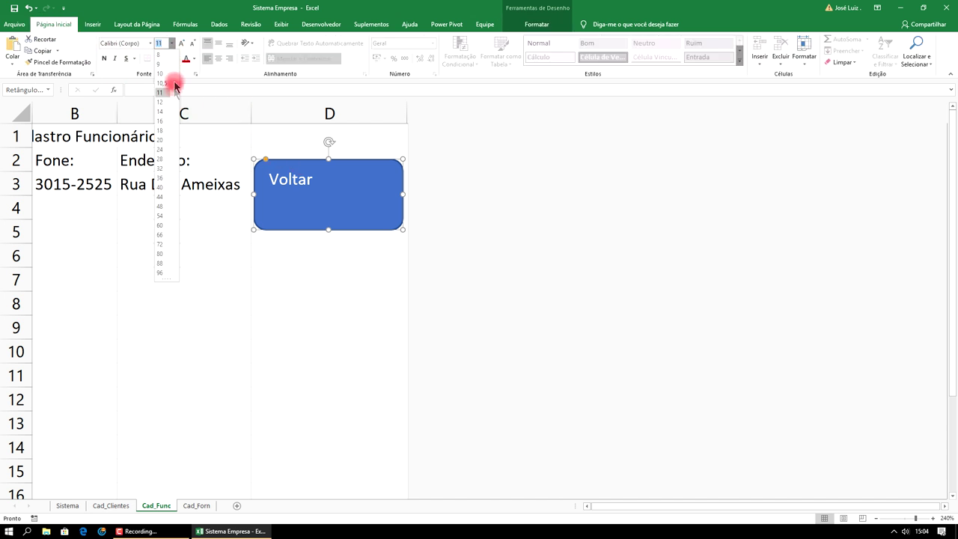
{"action": "left_click", "coordinate": [162, 141]}
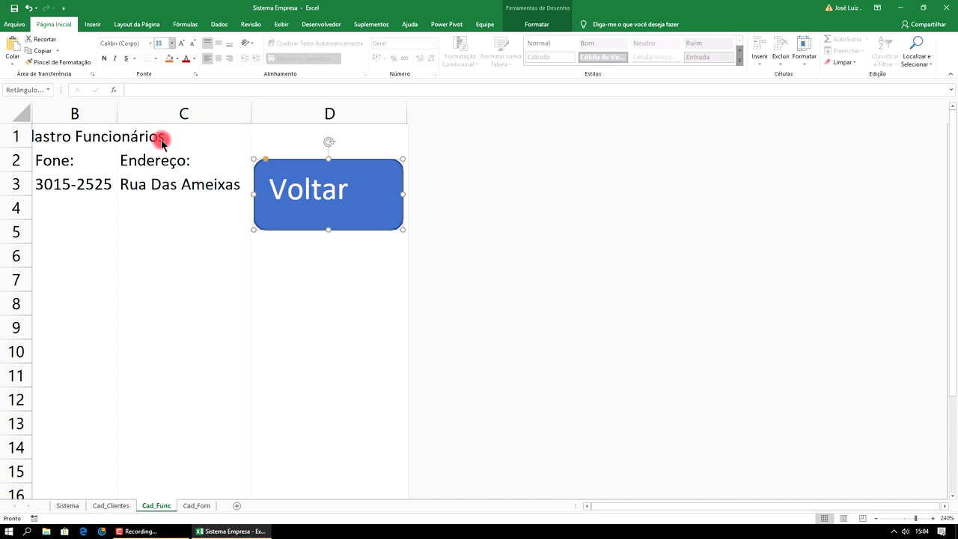
{"action": "left_click", "coordinate": [219, 43]}
{"action": "left_click", "coordinate": [217, 58]}
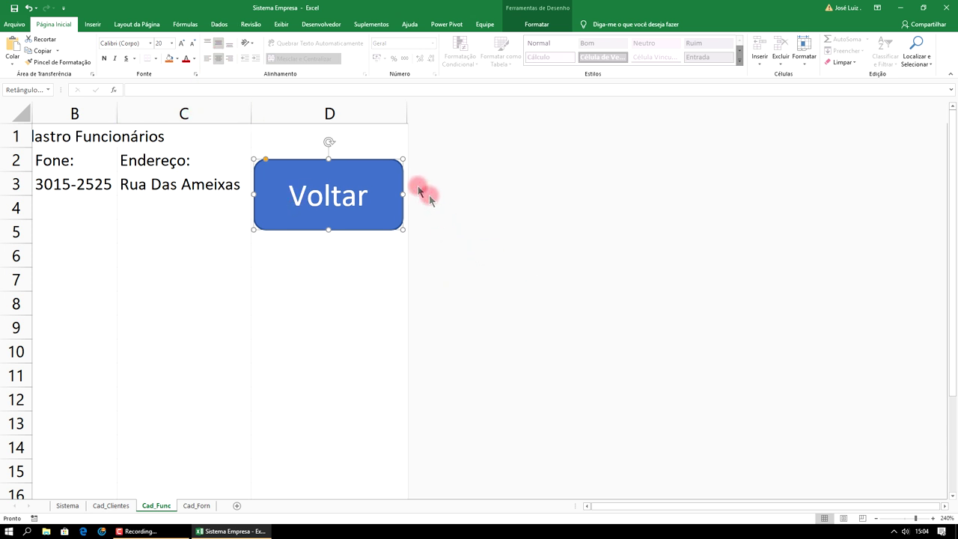
Hyperlink the Voltar shape to the Sistema sheet and deselect it
{"action": "right_click", "coordinate": [388, 169]}
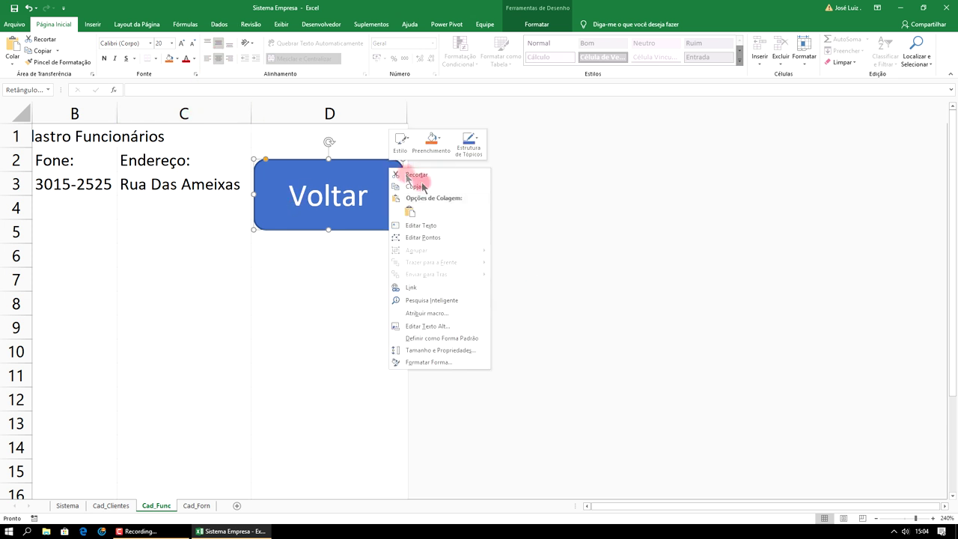
{"action": "left_click", "coordinate": [417, 288]}
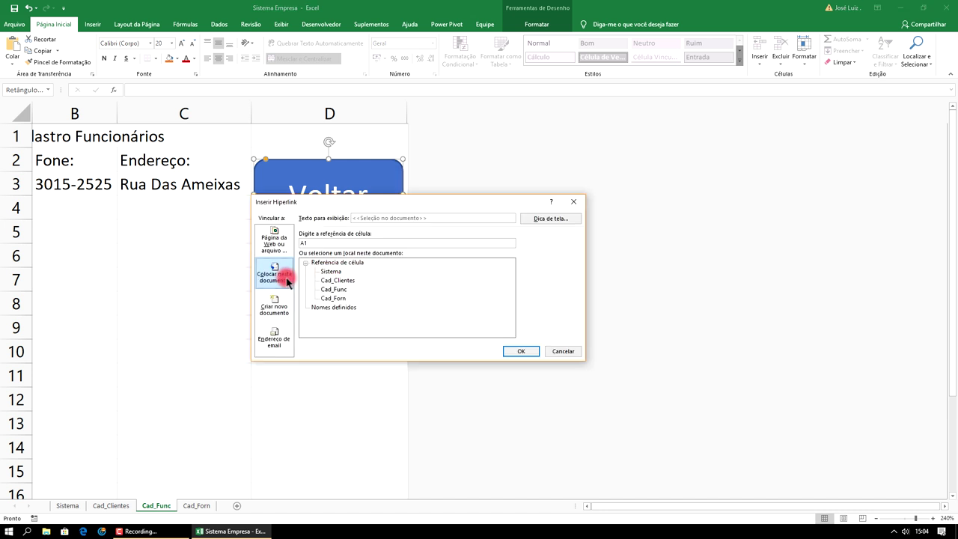
{"action": "left_click", "coordinate": [330, 272]}
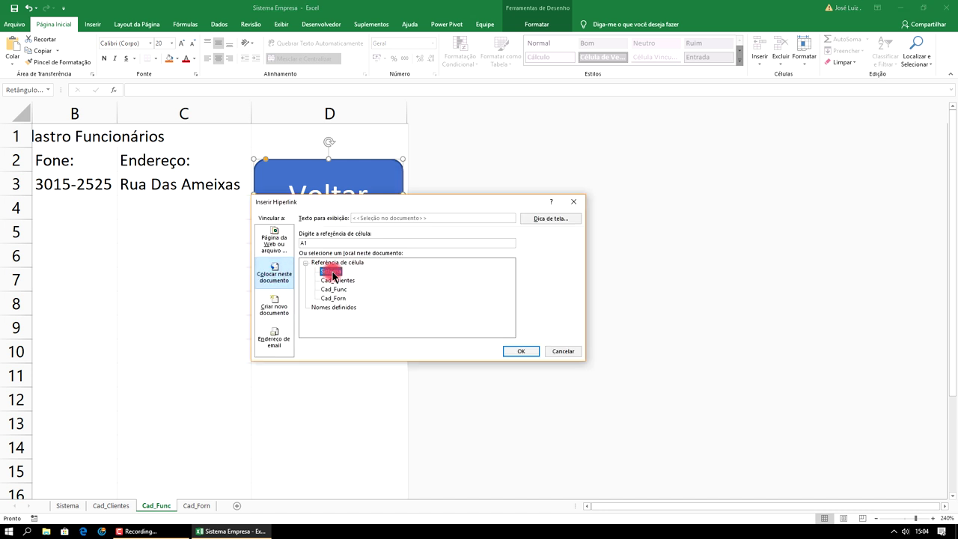
{"action": "left_click", "coordinate": [509, 351]}
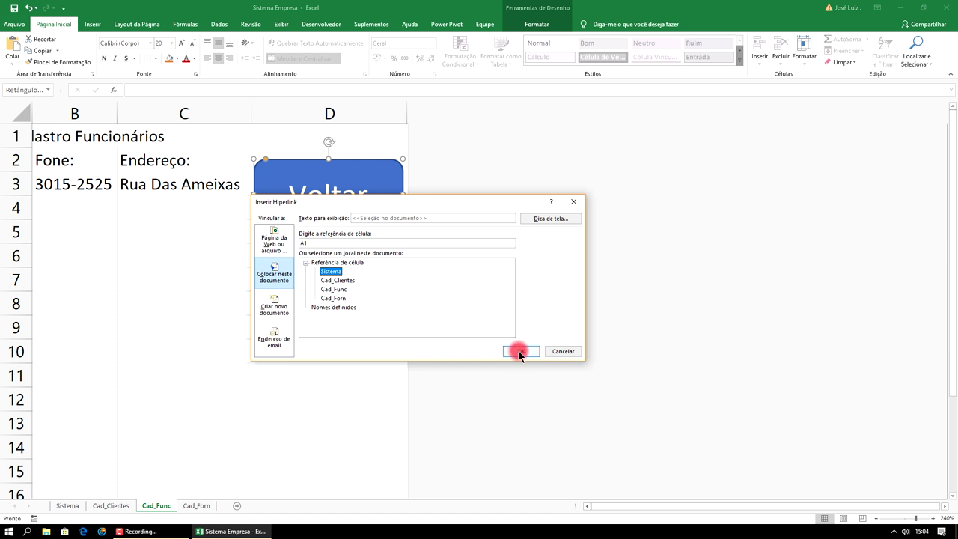
{"action": "left_click", "coordinate": [520, 352]}
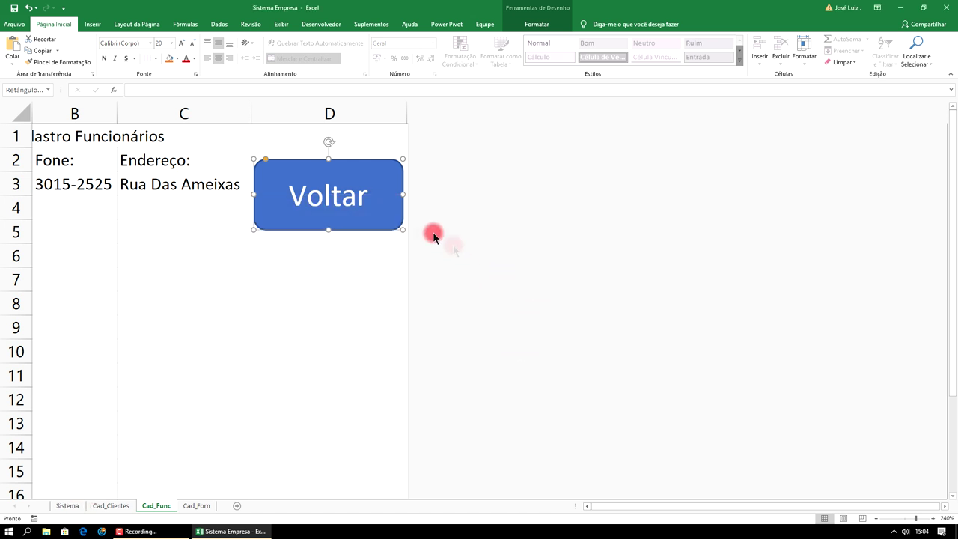
{"action": "key", "text": "Escape"}
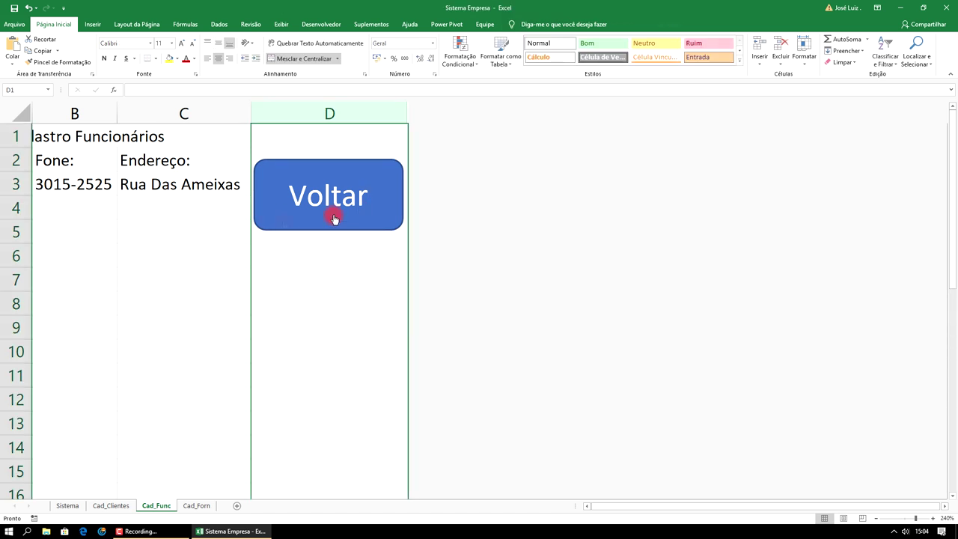
Test the Voltar, Cadastro Funcionários and Cadastro Fornecedores links
{"action": "left_click", "coordinate": [346, 196]}
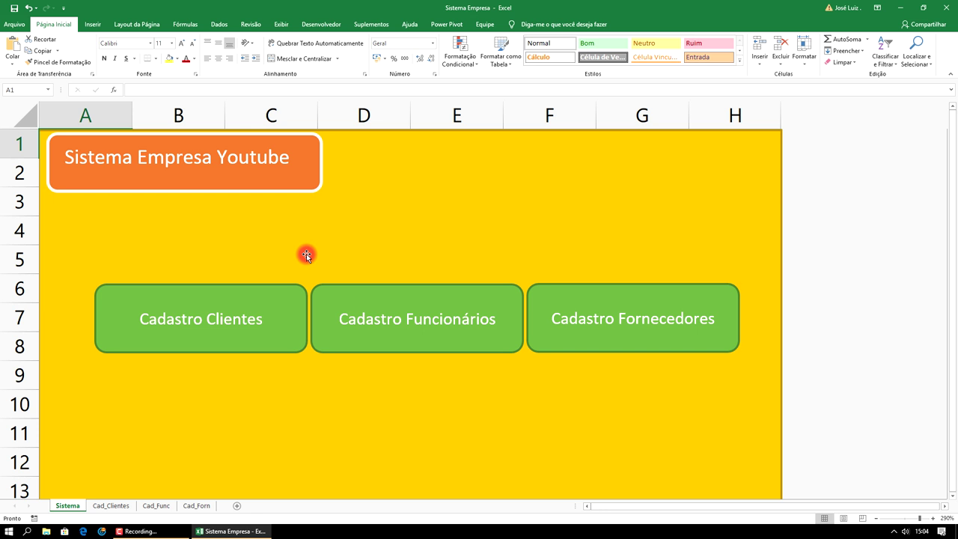
{"action": "left_click", "coordinate": [400, 308]}
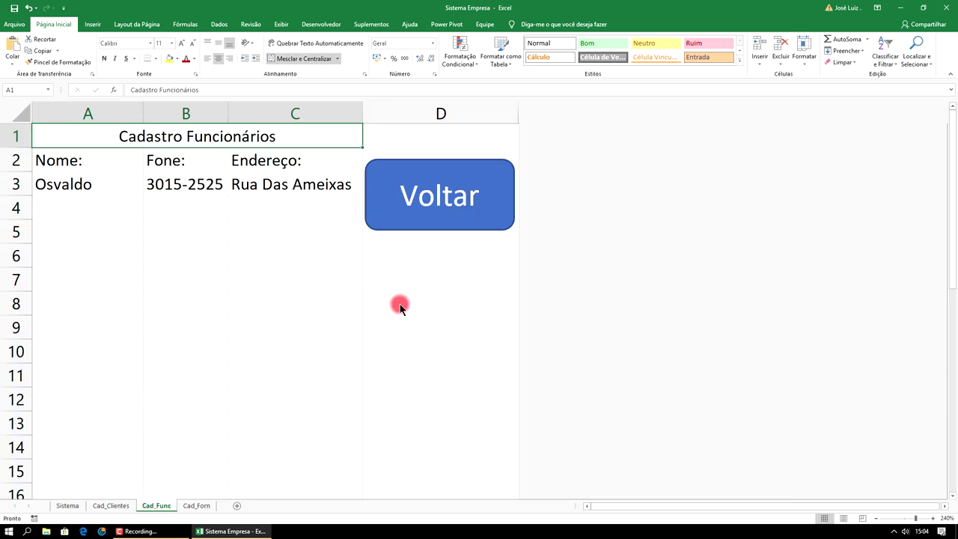
{"action": "left_click", "coordinate": [403, 198]}
{"action": "left_click", "coordinate": [566, 307]}
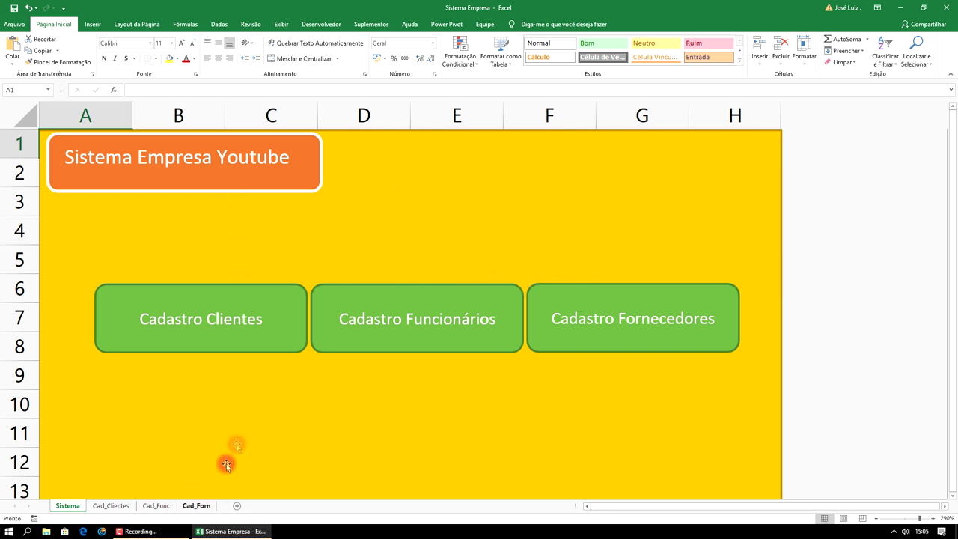
Copy the Voltar button from Cad_Func and go to the Cad_Clientes sheet
{"action": "left_click", "coordinate": [454, 328]}
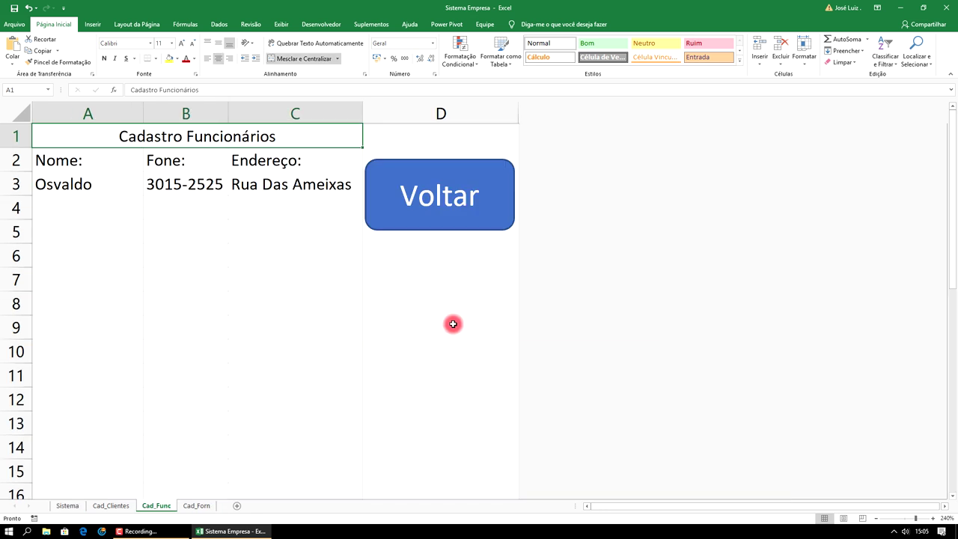
{"action": "right_click", "coordinate": [499, 171]}
{"action": "left_click", "coordinate": [534, 185]}
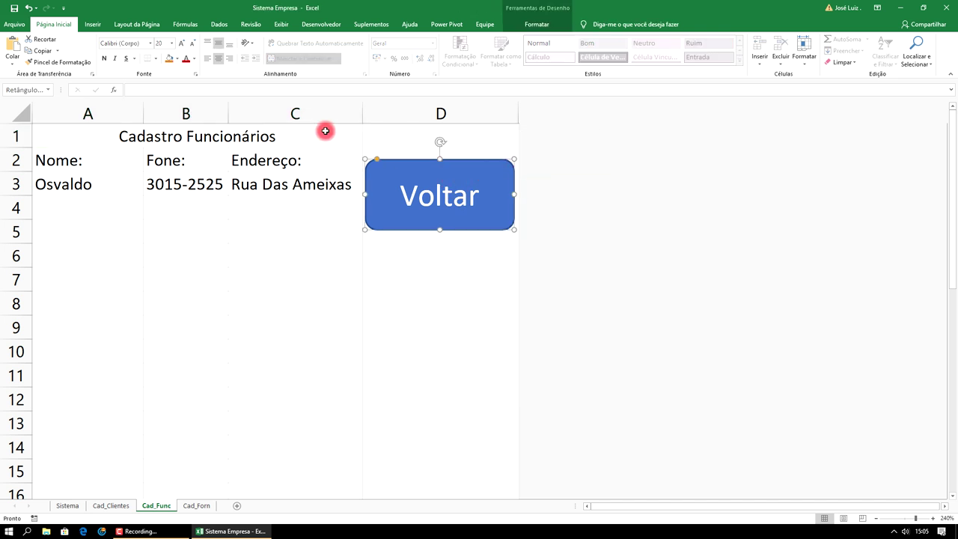
{"action": "left_click", "coordinate": [122, 506]}
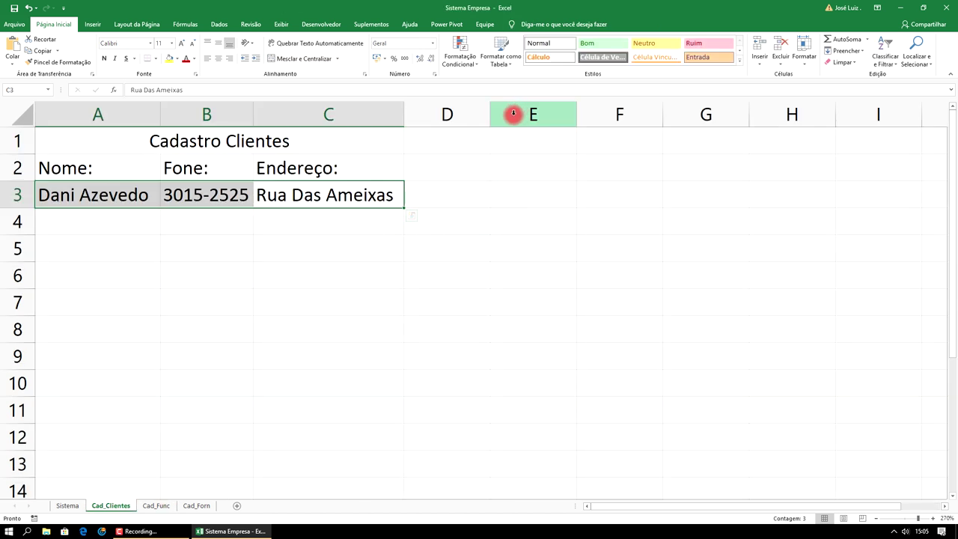
Widen column D on Cad_Clientes and hide columns E through XFD
{"action": "left_click_drag", "start_coordinate": [490, 114], "coordinate": [581, 122]}
{"action": "left_click", "coordinate": [614, 120]}
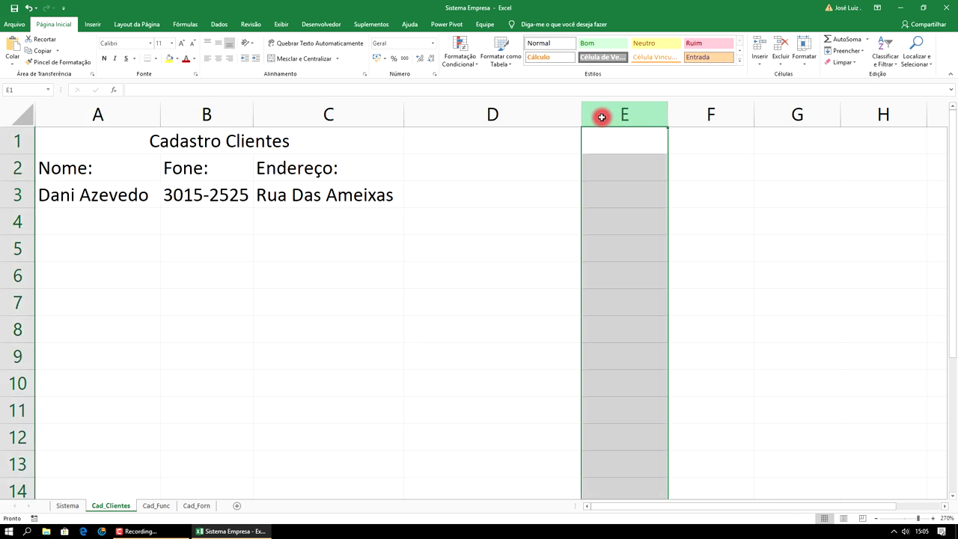
{"action": "key", "text": "ctrl+shift+Right"}
{"action": "right_click", "coordinate": [601, 118]}
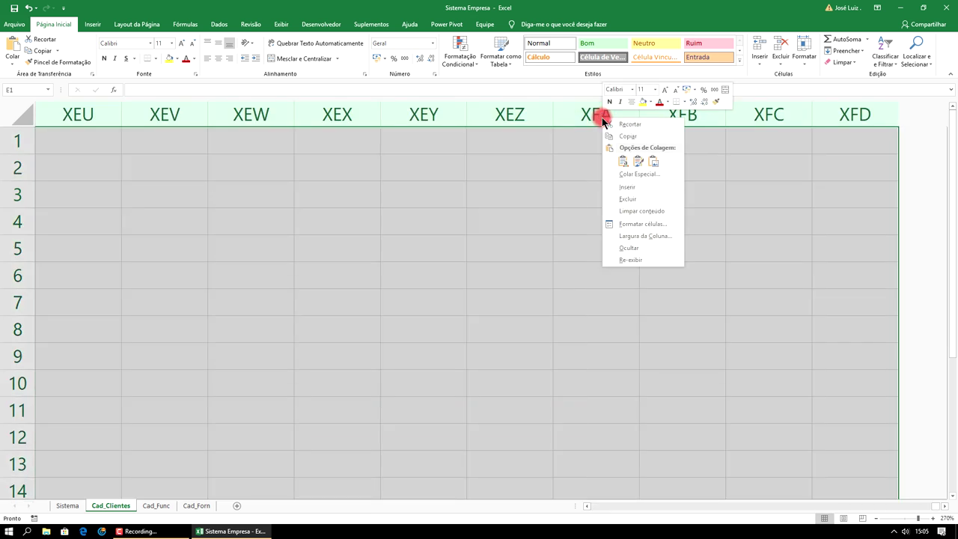
{"action": "left_click", "coordinate": [630, 247]}
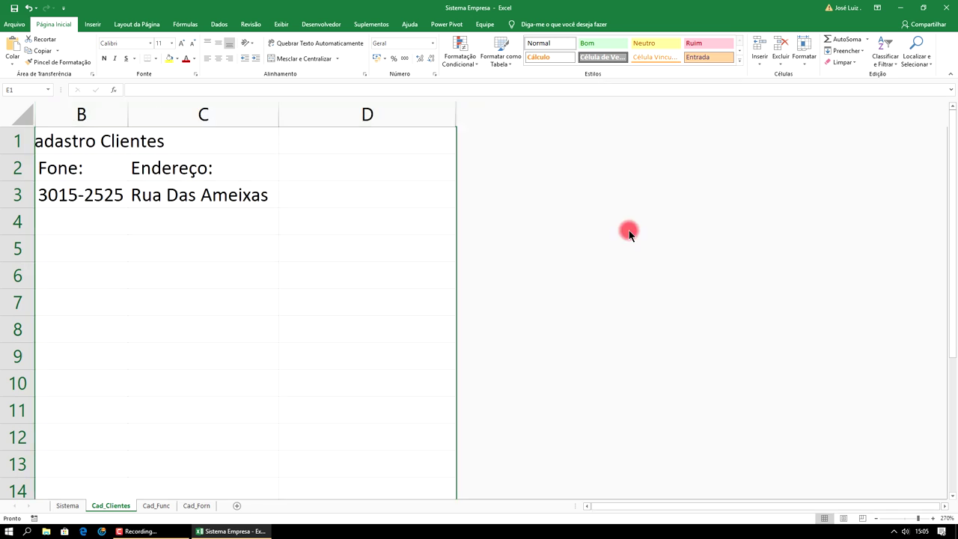
Merge column D, paste the Voltar button into rows 2–4, then move to Cad_Forn
{"action": "left_click", "coordinate": [386, 116]}
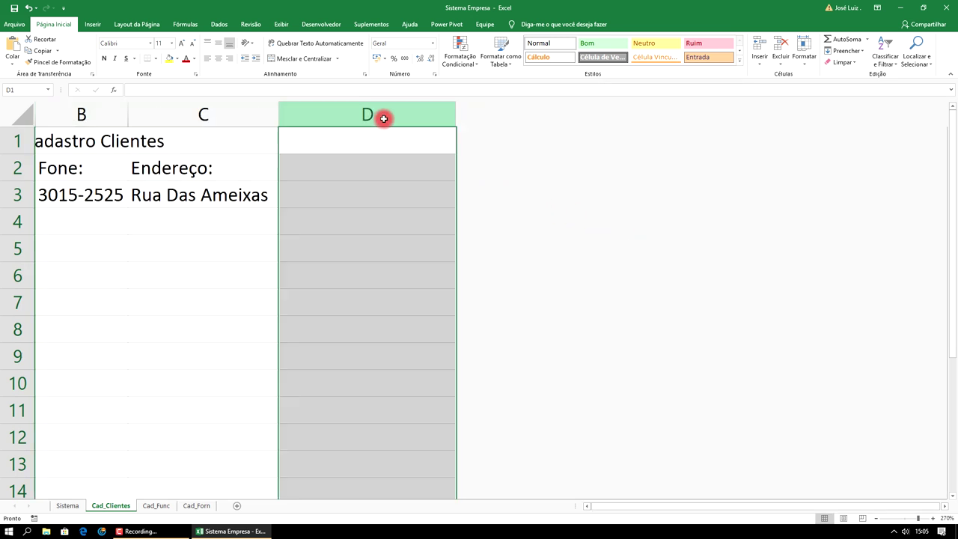
{"action": "left_click", "coordinate": [309, 59]}
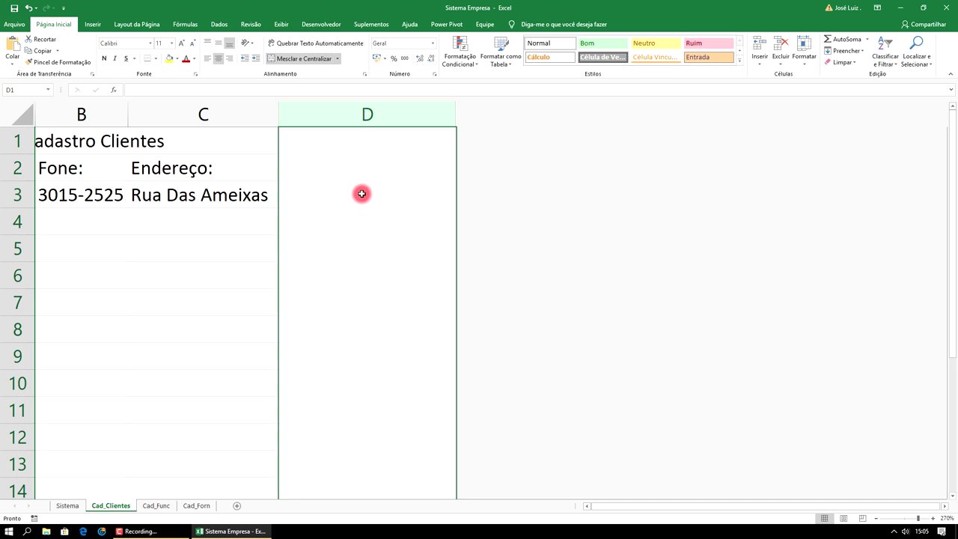
{"action": "key", "text": "ctrl+v"}
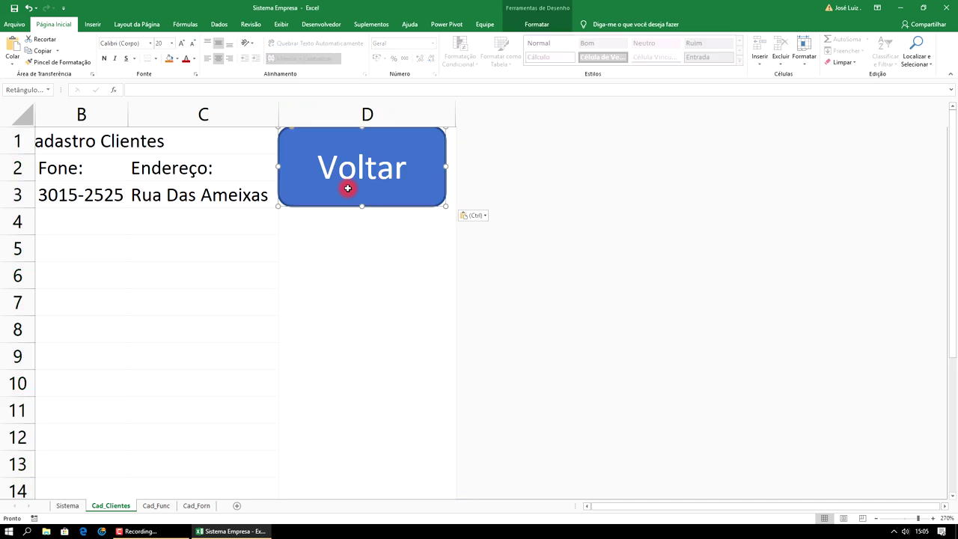
{"action": "left_click_drag", "start_coordinate": [382, 205], "coordinate": [391, 249]}
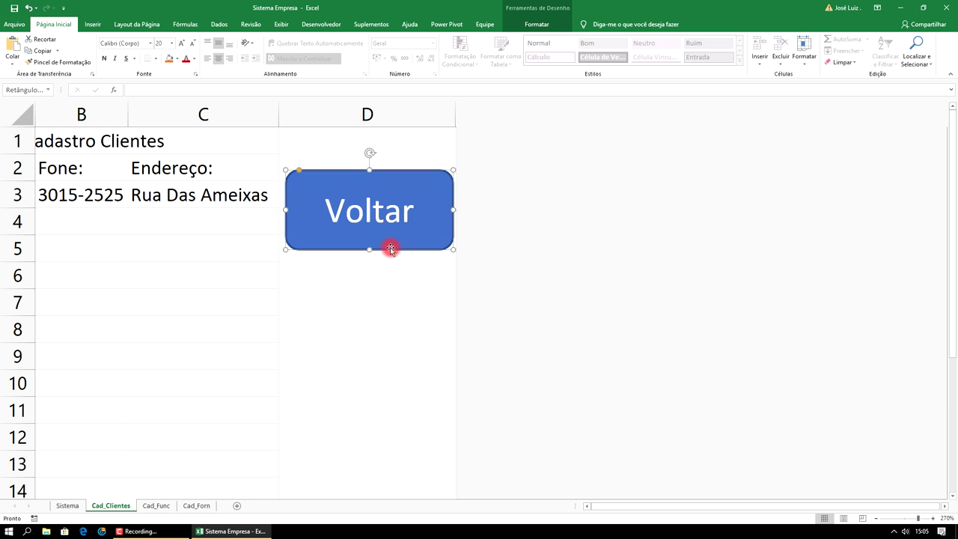
{"action": "mouse_move", "coordinate": [196, 531]}
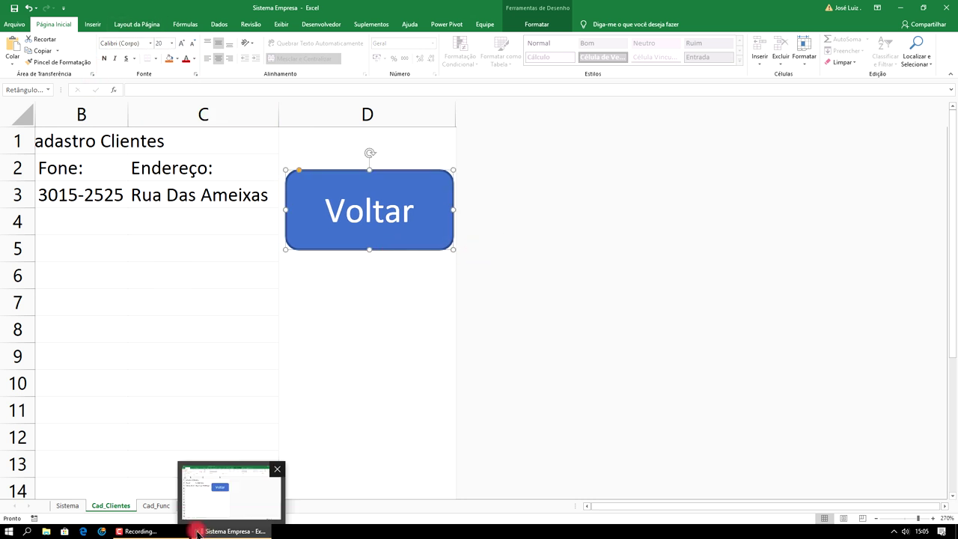
{"action": "left_click", "coordinate": [198, 388]}
{"action": "left_click", "coordinate": [199, 506]}
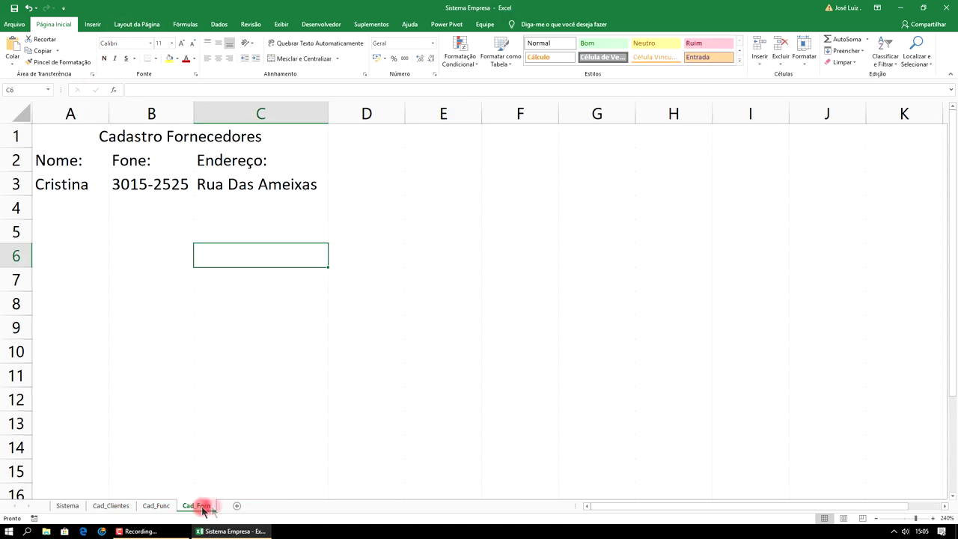
Widen column D on Cad_Forn and hide columns E through XFD
{"action": "left_click_drag", "start_coordinate": [405, 111], "coordinate": [486, 112]}
{"action": "left_click", "coordinate": [518, 116]}
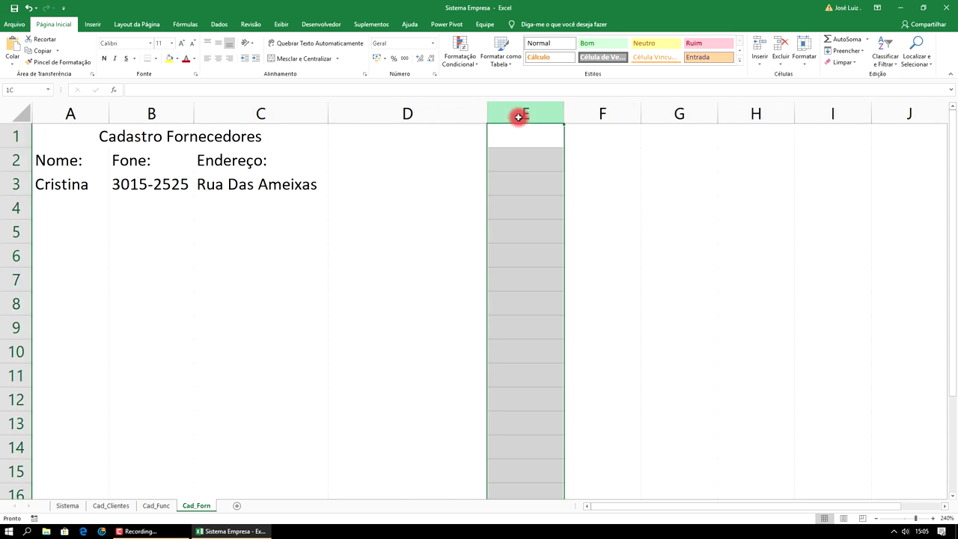
{"action": "key", "text": "ctrl+shift+Right"}
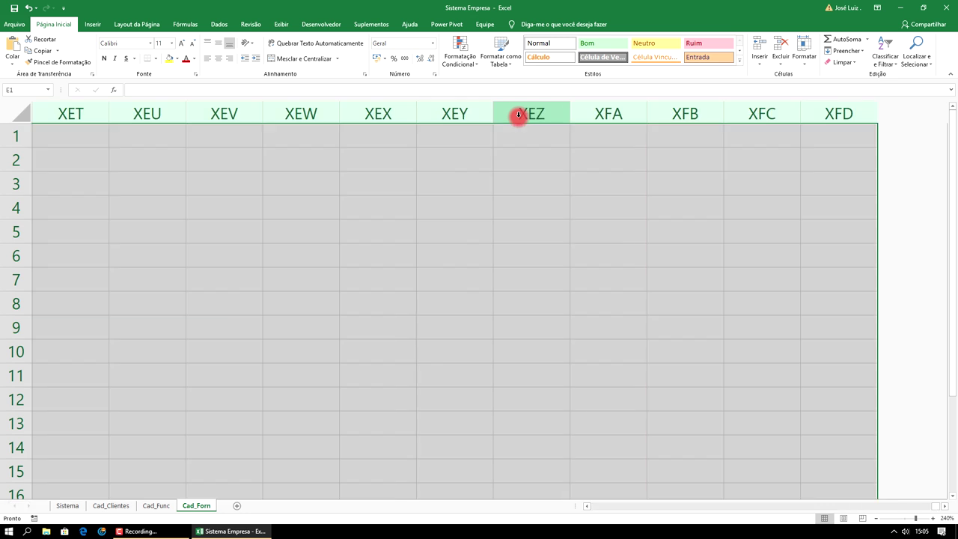
{"action": "right_click", "coordinate": [520, 115]}
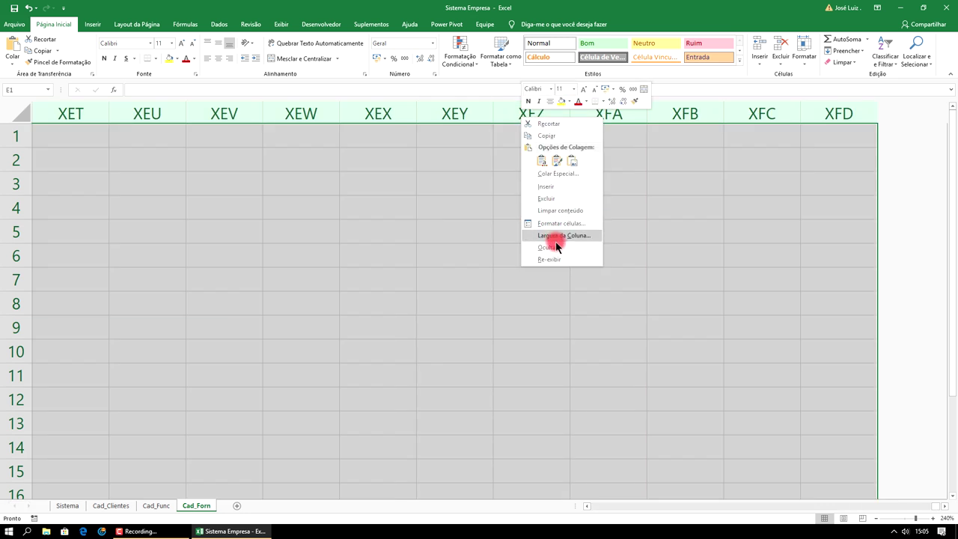
{"action": "left_click", "coordinate": [554, 244]}
Merge column D, paste the Voltar button into rows 3–5, and test its link to Sistema
{"action": "left_click", "coordinate": [413, 157]}
{"action": "left_click", "coordinate": [425, 111]}
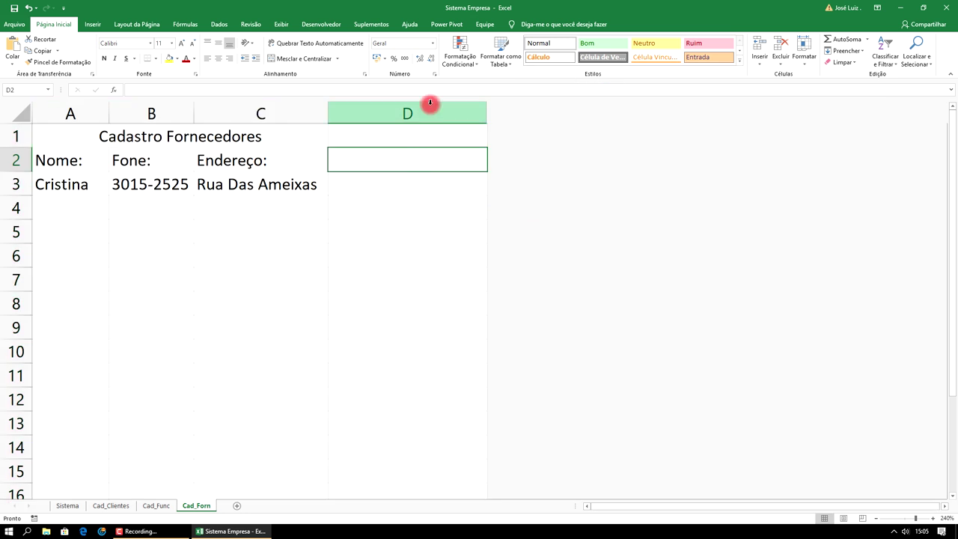
{"action": "left_click", "coordinate": [303, 58]}
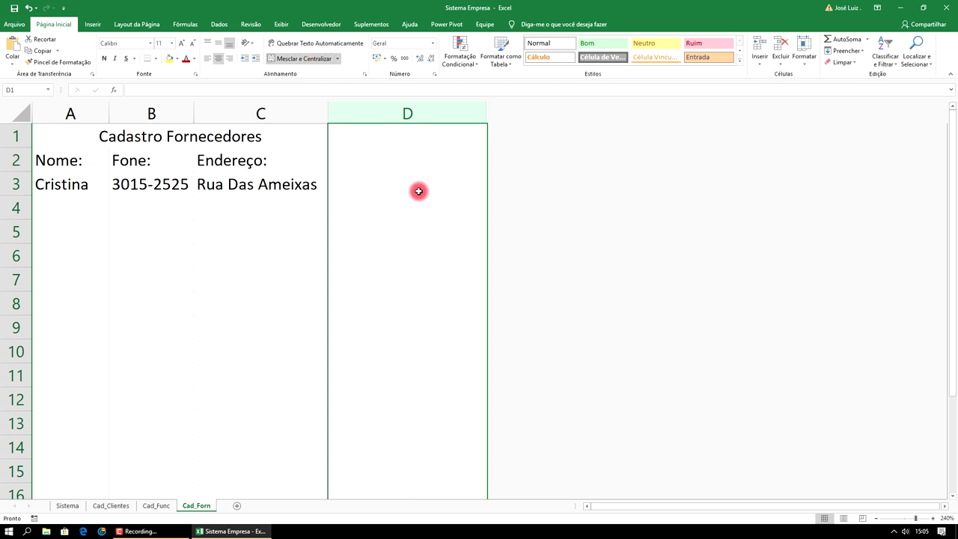
{"action": "key", "text": "ctrl+v"}
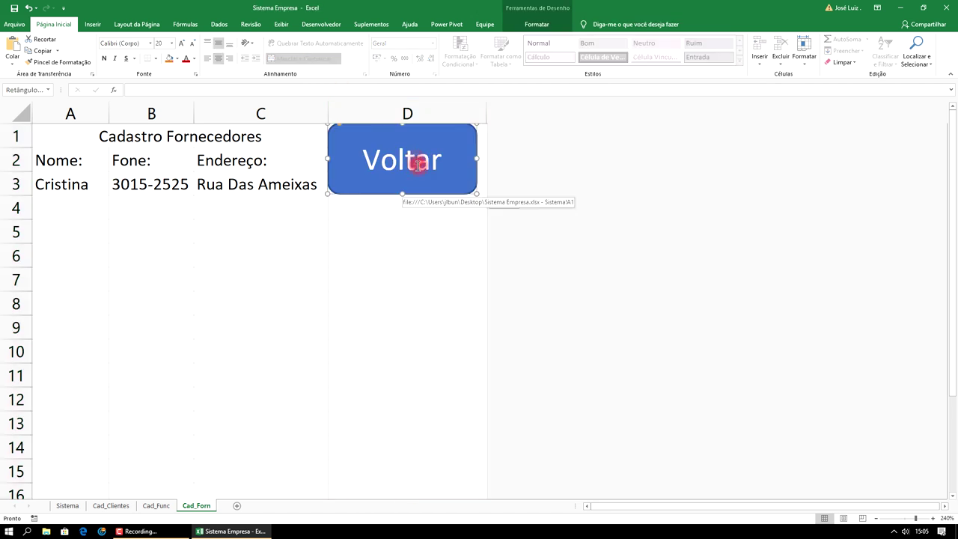
{"action": "left_click_drag", "start_coordinate": [427, 191], "coordinate": [428, 241]}
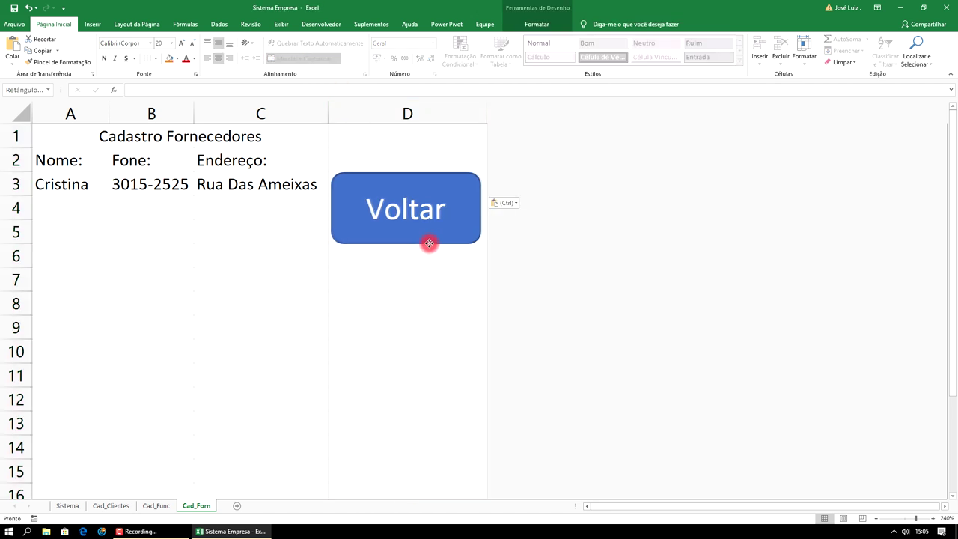
{"action": "left_click", "coordinate": [422, 297]}
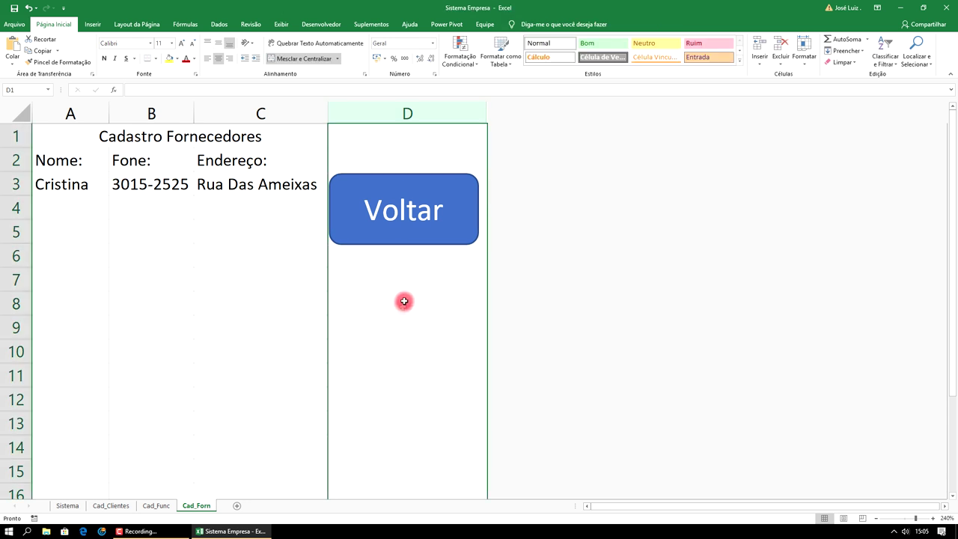
{"action": "left_click", "coordinate": [416, 229]}
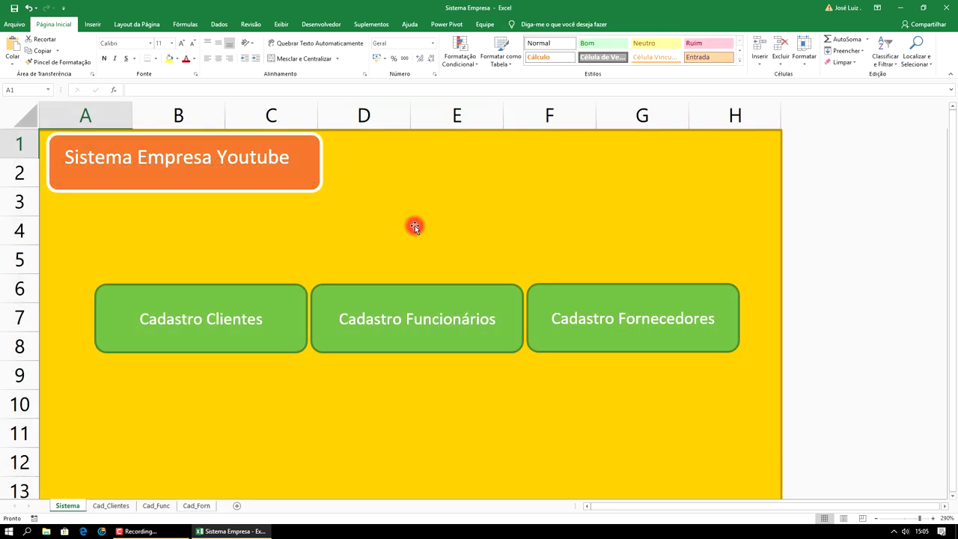
Test the three Cadastro menu buttons, returning to Sistema from each sheet
{"action": "left_click", "coordinate": [269, 304]}
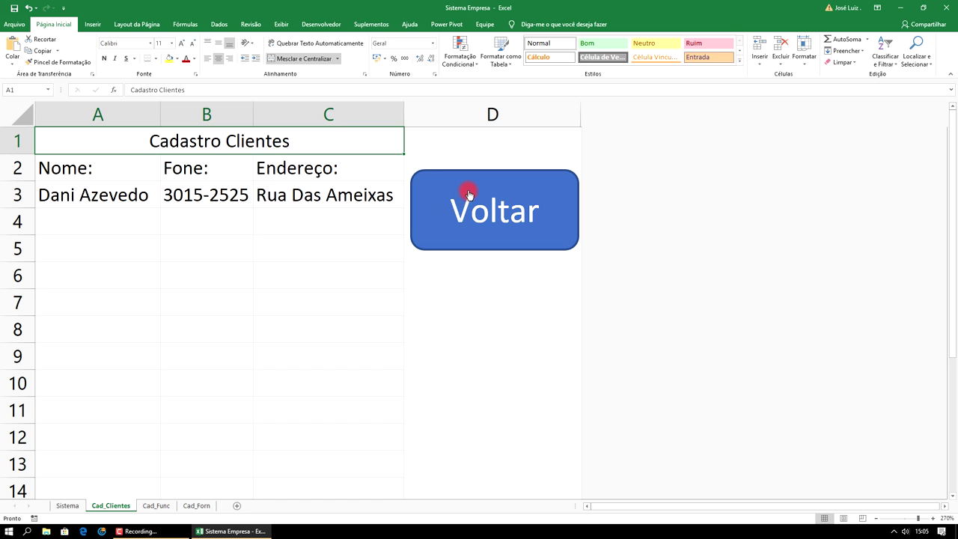
{"action": "left_click", "coordinate": [468, 194]}
{"action": "left_click", "coordinate": [407, 298]}
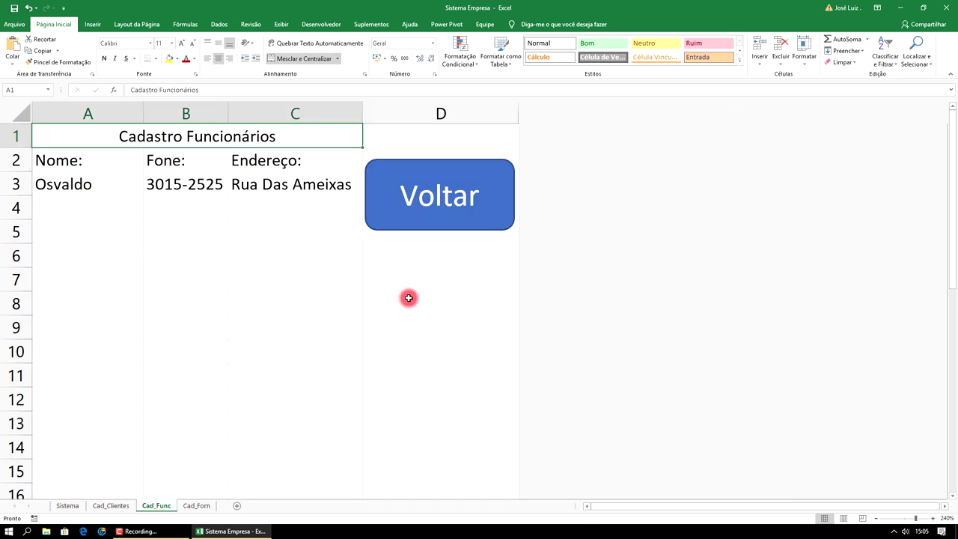
{"action": "left_click", "coordinate": [449, 193]}
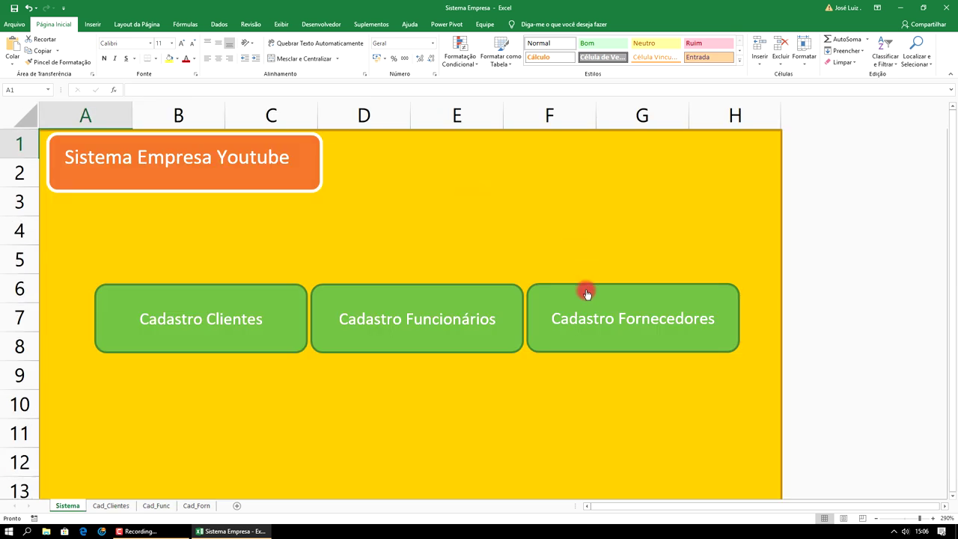
{"action": "left_click", "coordinate": [605, 308]}
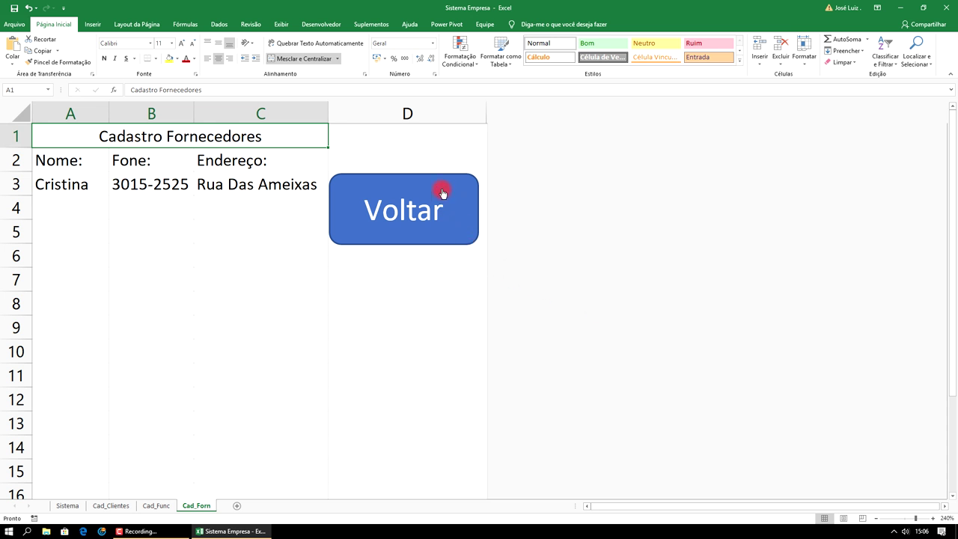
{"action": "left_click", "coordinate": [442, 193]}
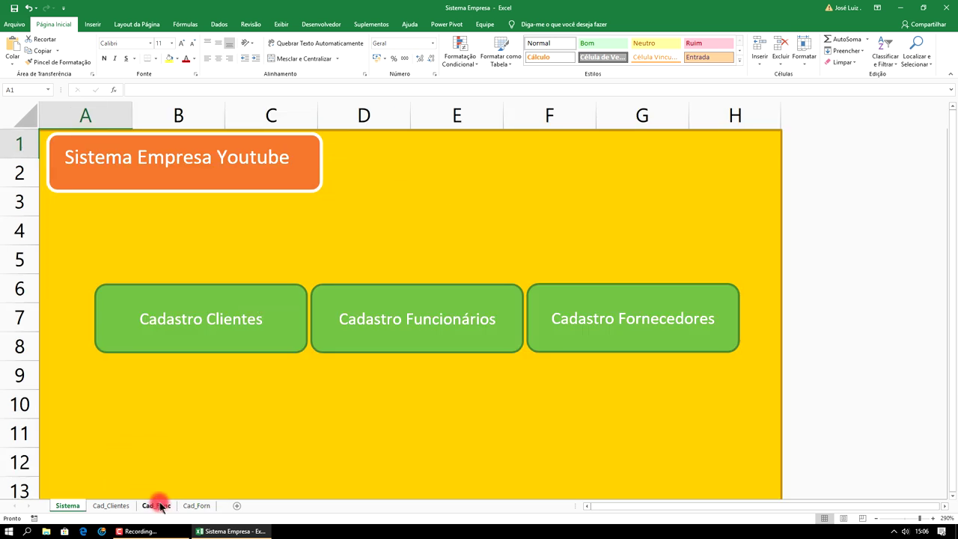
Cycle through the Cad_Clientes, Cad_Func and Cad_Forn sheets, then go back to Sistema
{"action": "left_click", "coordinate": [111, 506]}
{"action": "left_click", "coordinate": [156, 506]}
{"action": "left_click", "coordinate": [196, 506]}
{"action": "left_click", "coordinate": [150, 505]}
{"action": "left_click", "coordinate": [118, 507]}
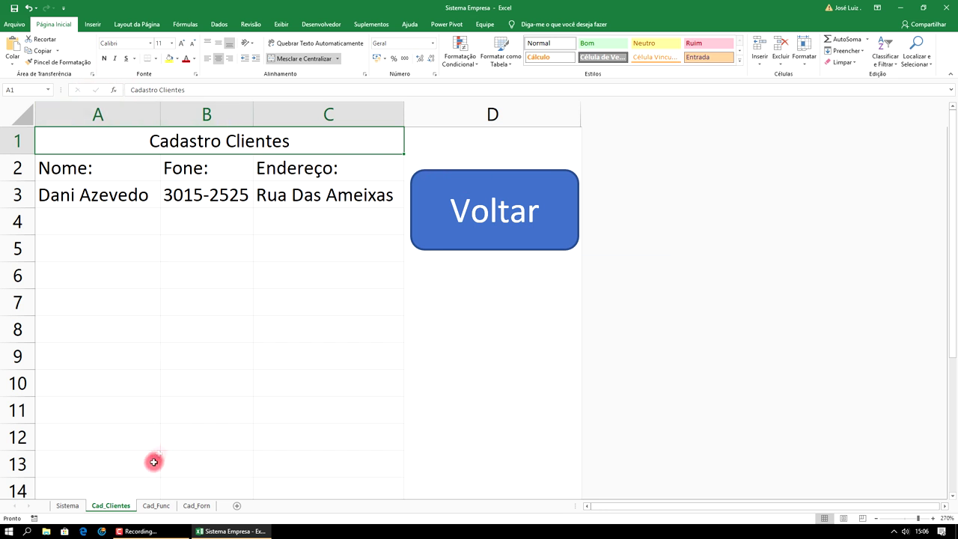
{"action": "left_click", "coordinate": [73, 505]}
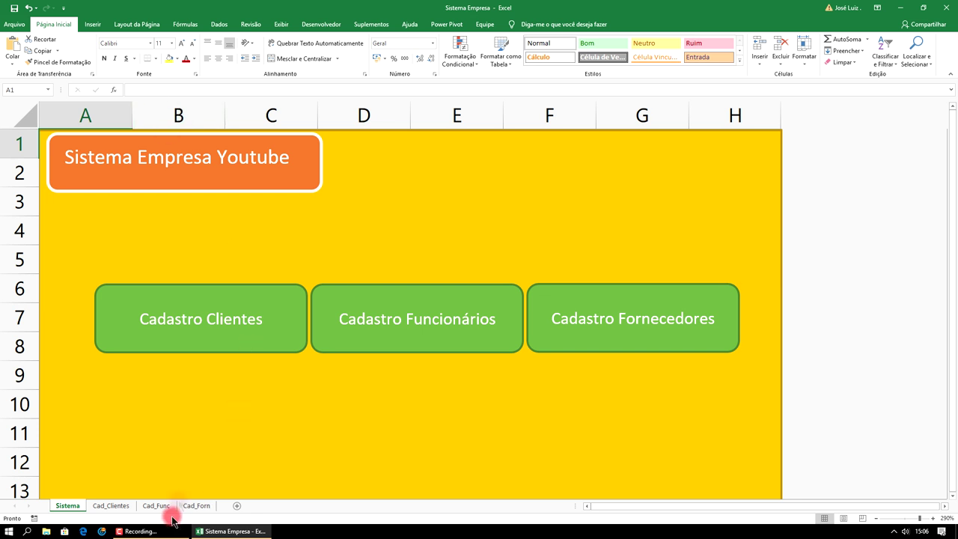
Open Cadastro Funcionários from the menu, return to Sistema, and show the Inserir ribbon
{"action": "left_click", "coordinate": [349, 348]}
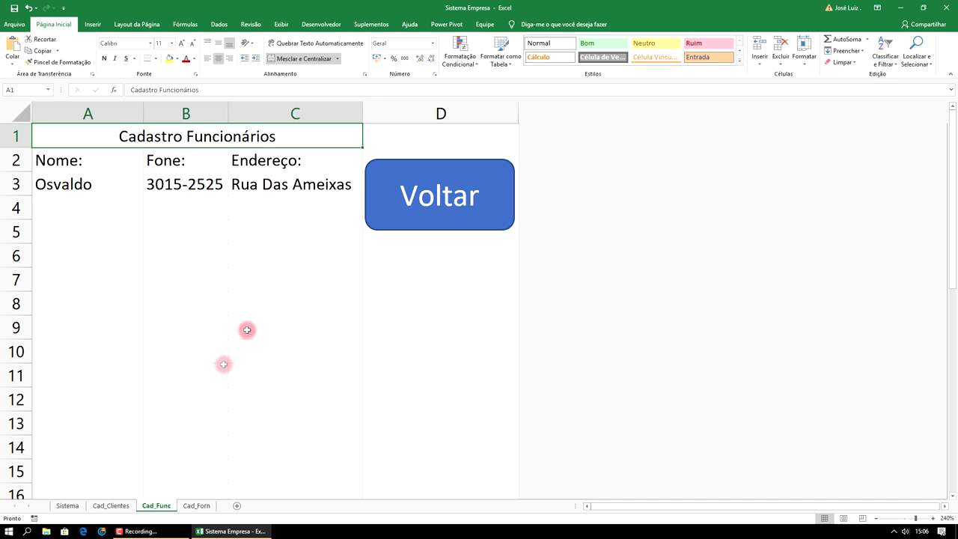
{"action": "left_click", "coordinate": [68, 506]}
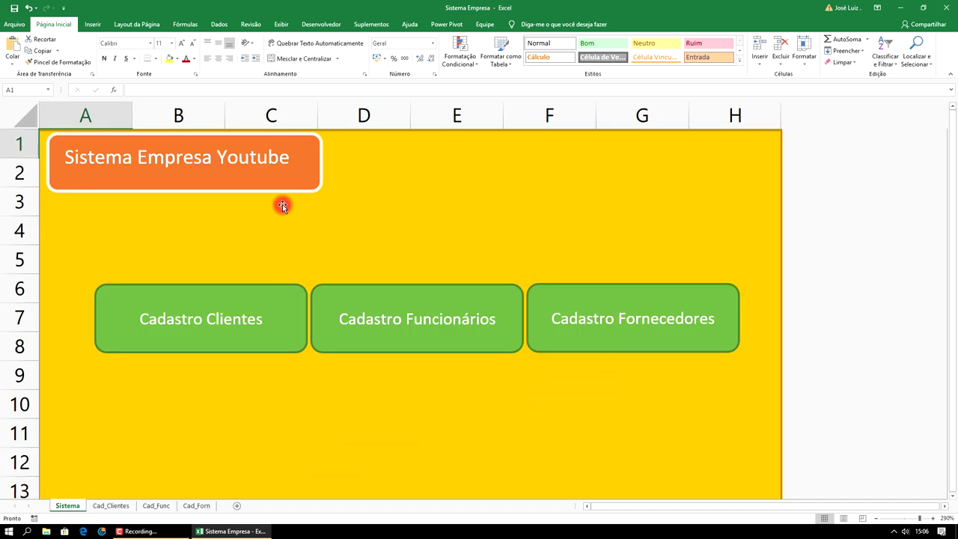
{"action": "left_click", "coordinate": [93, 24]}
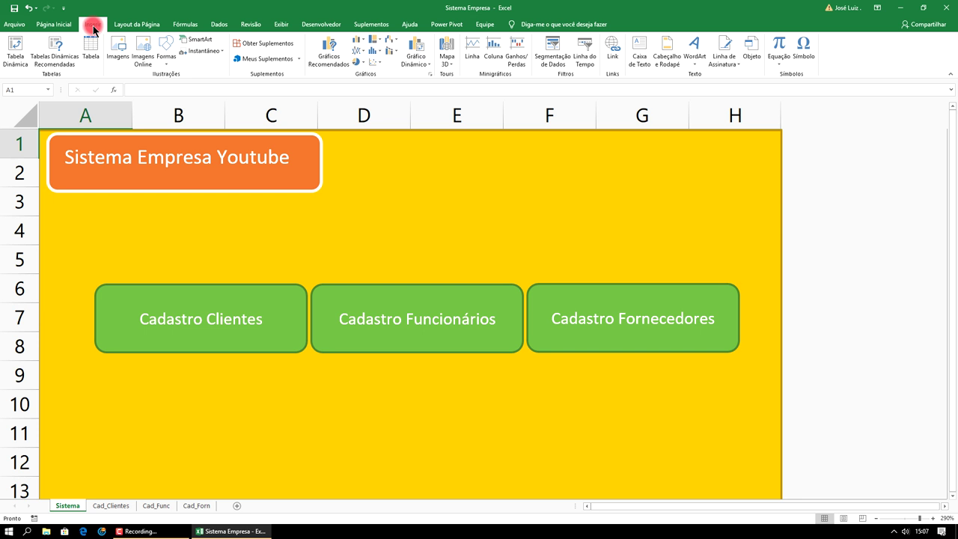
Draw a rounded-rectangle Acessar Site button beside the title and shrink it smaller
{"action": "left_click", "coordinate": [166, 51]}
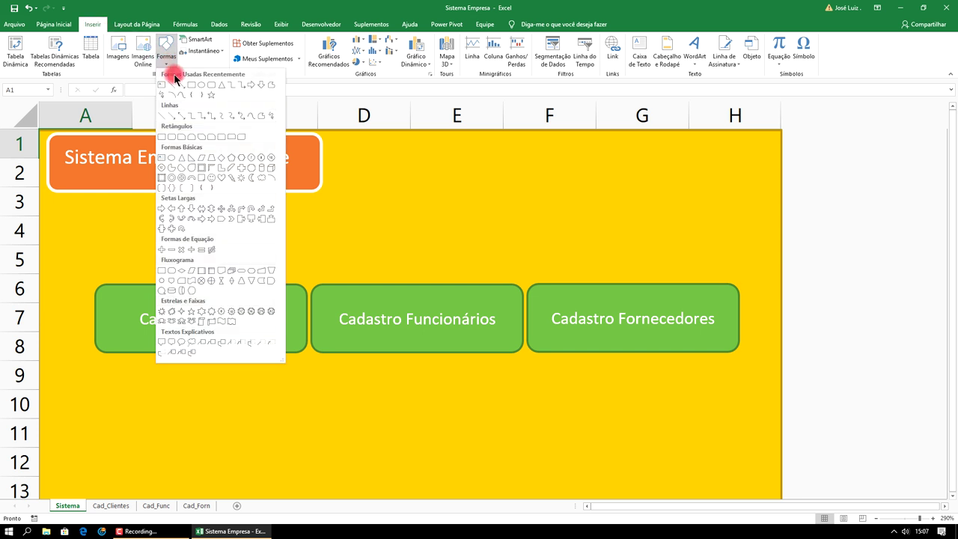
{"action": "left_click", "coordinate": [211, 89]}
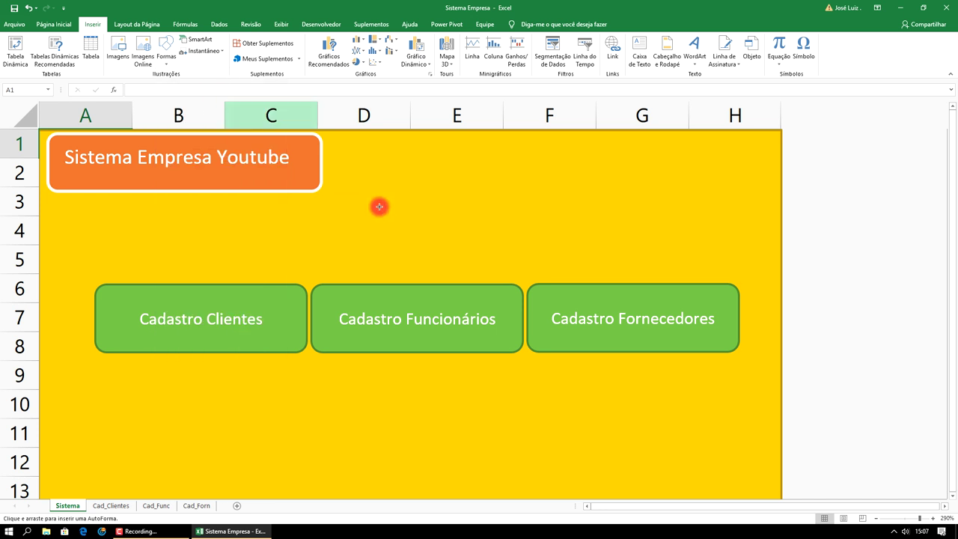
{"action": "mouse_move", "coordinate": [380, 150]}
{"action": "left_mouse_down"}
{"action": "mouse_move", "coordinate": [500, 205]}
{"action": "mouse_move", "coordinate": [577, 218]}
{"action": "left_mouse_up"}
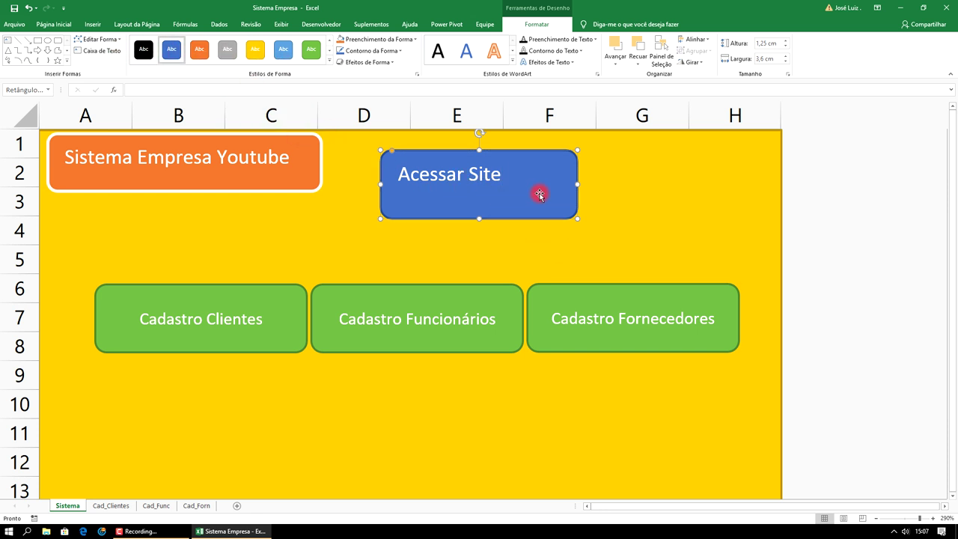
{"action": "left_click_drag", "start_coordinate": [578, 219], "coordinate": [535, 195]}
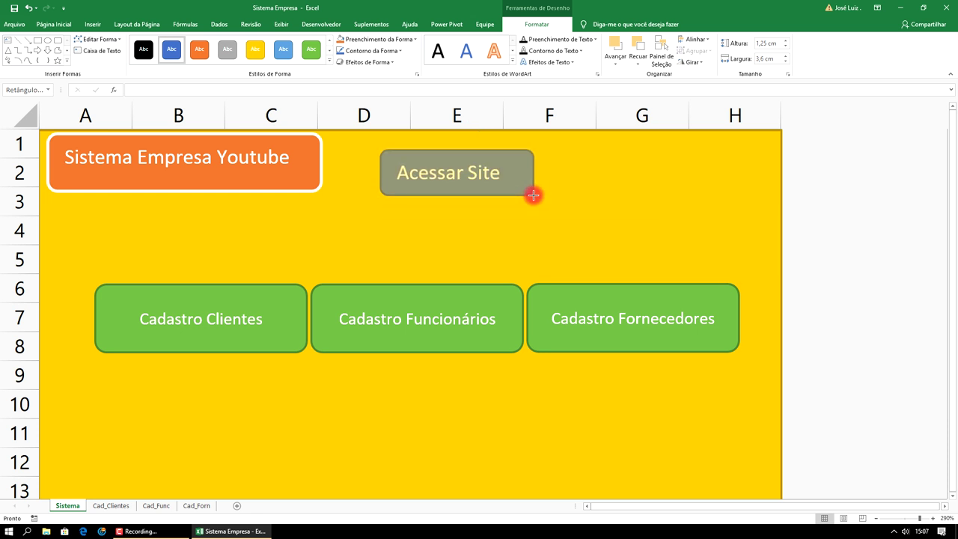
{"action": "left_click_drag", "start_coordinate": [536, 194], "coordinate": [533, 195]}
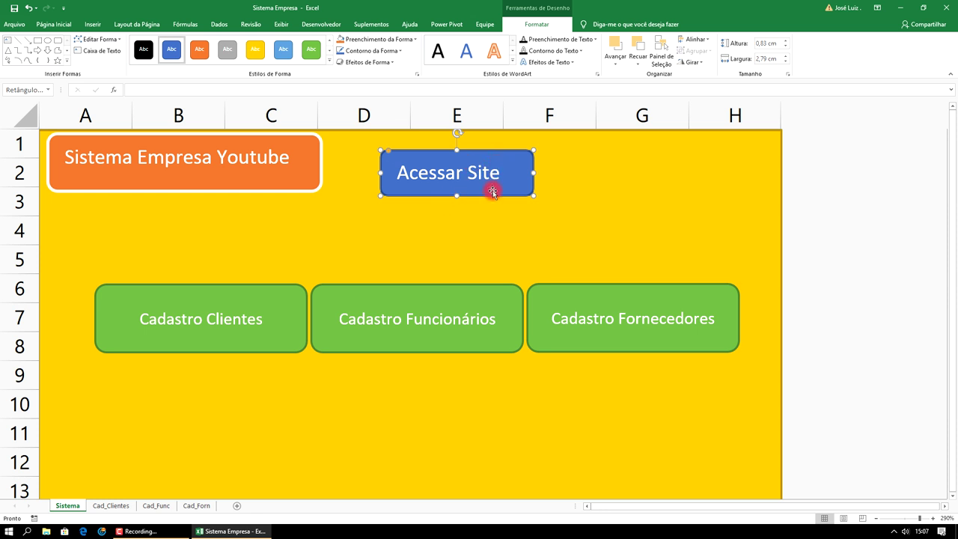
{"action": "right_click", "coordinate": [526, 159]}
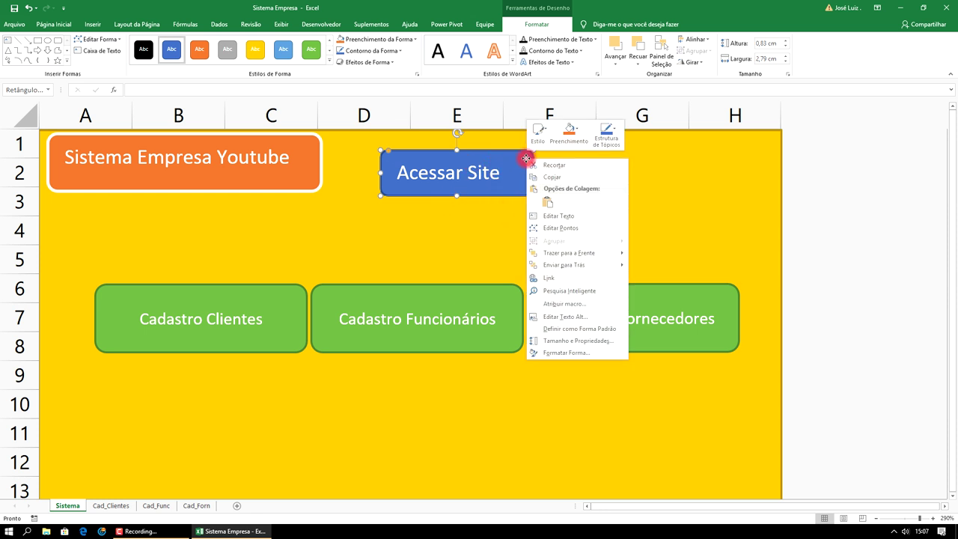
{"action": "left_click", "coordinate": [557, 278]}
{"action": "left_click", "coordinate": [419, 243]}
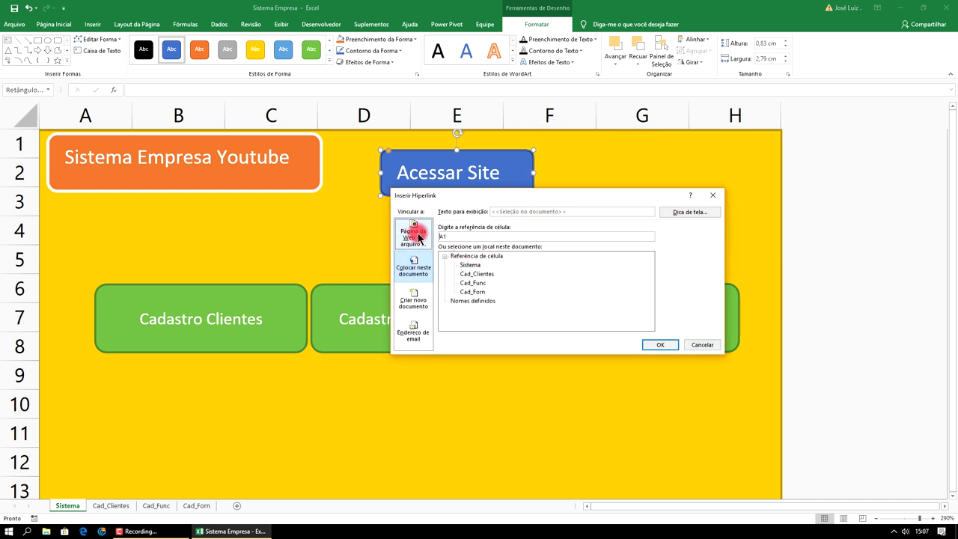
{"action": "left_click", "coordinate": [417, 235]}
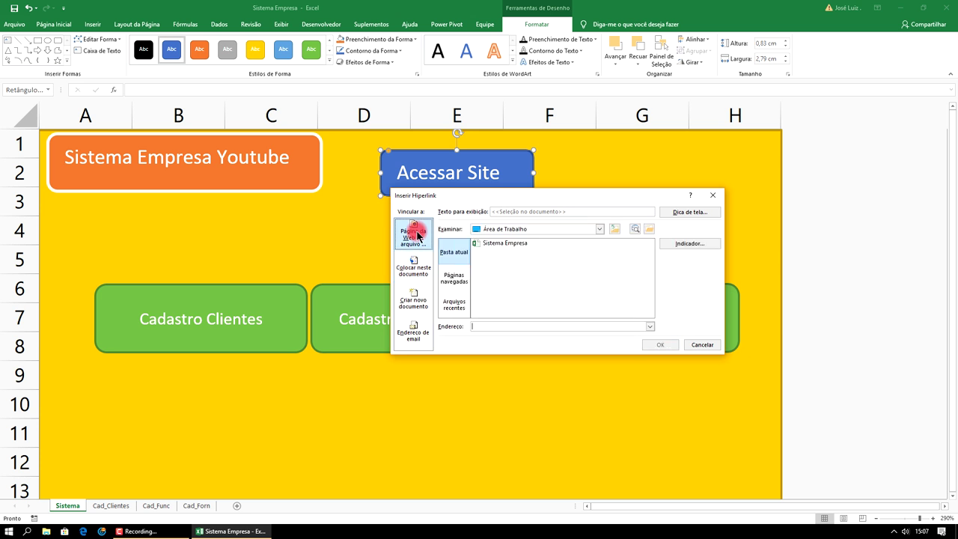
{"action": "left_click", "coordinate": [484, 327]}
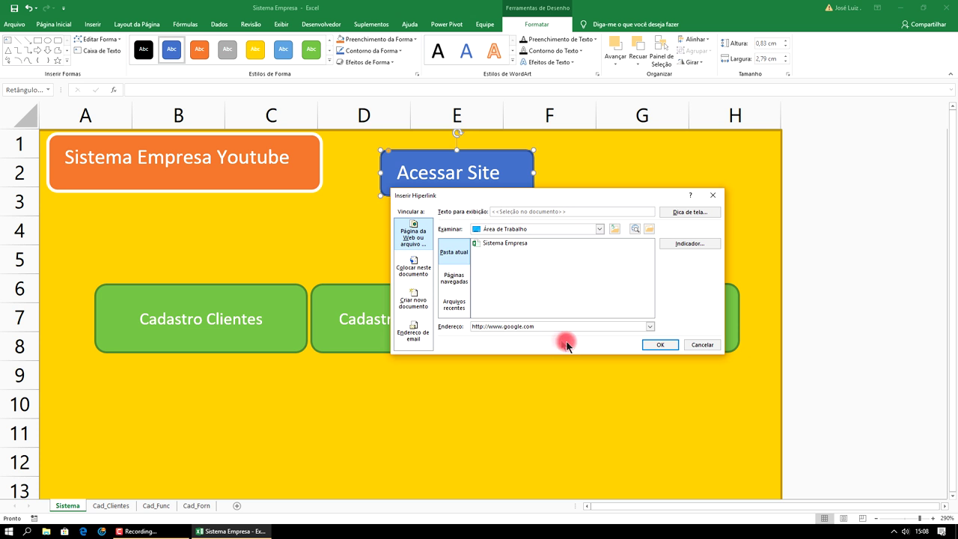
{"action": "left_click", "coordinate": [664, 345]}
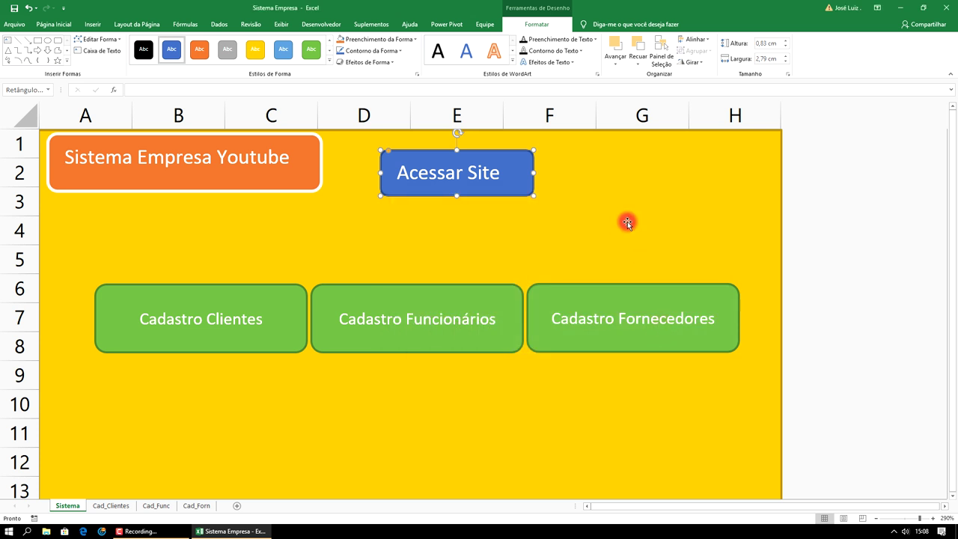
{"action": "left_click", "coordinate": [643, 202]}
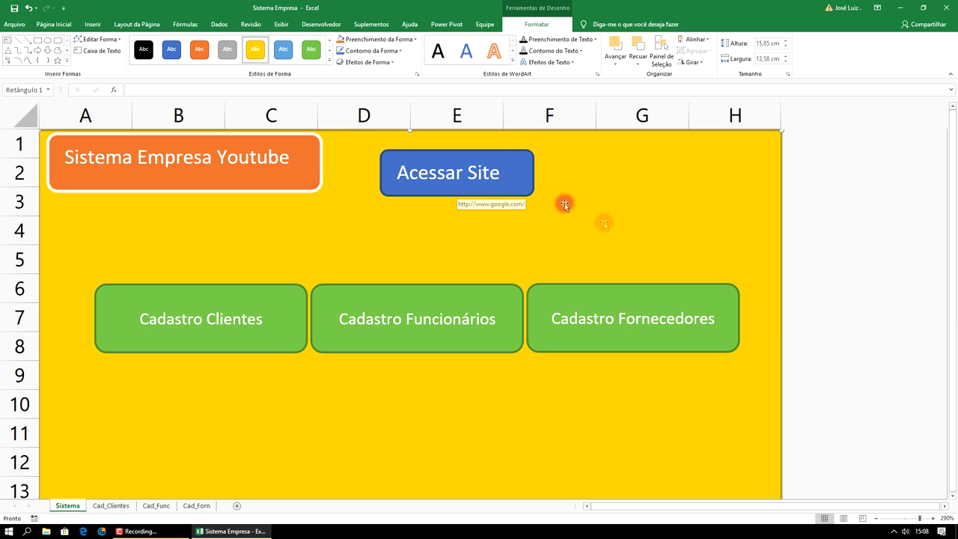
{"action": "left_click", "coordinate": [512, 174]}
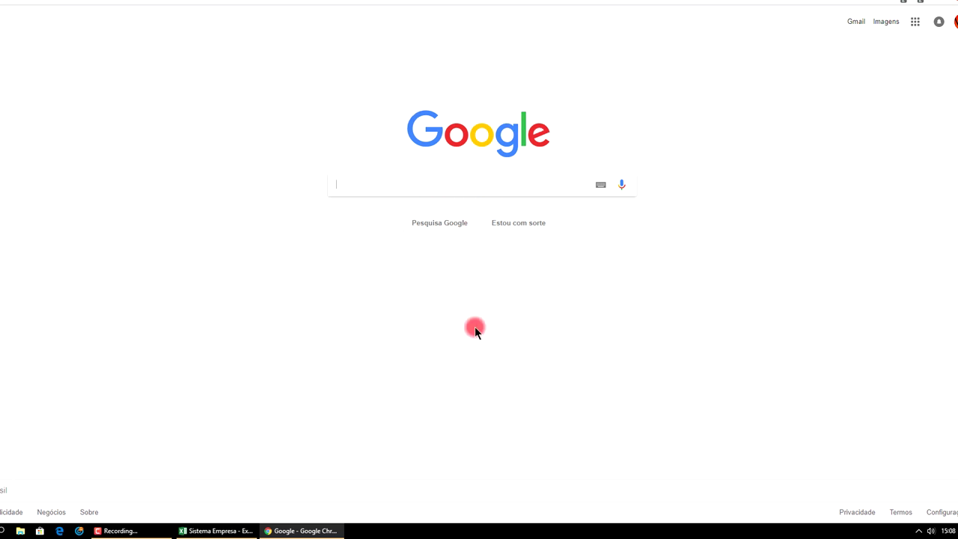
Switch from the Google page in Chrome back to the Excel workbook
{"action": "left_click", "coordinate": [246, 530]}
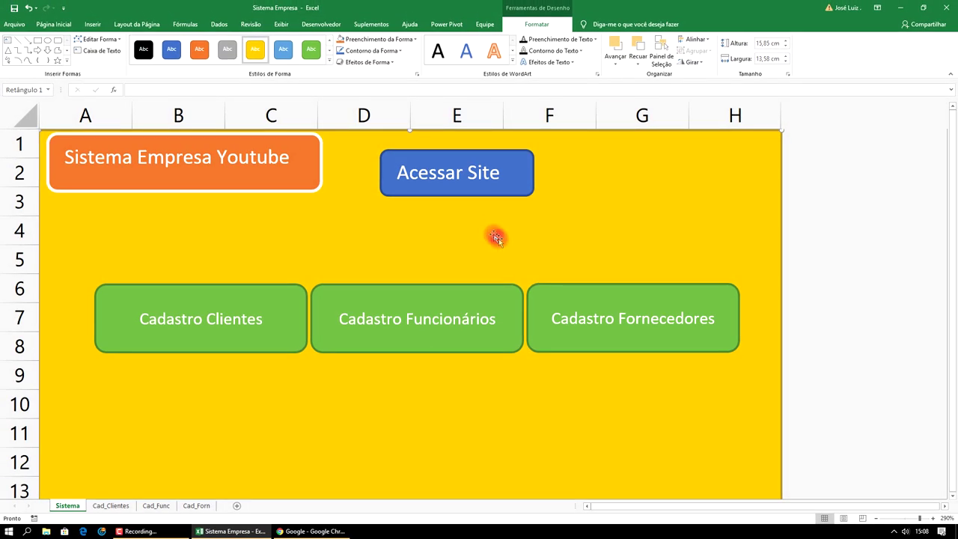
{"action": "right_click", "coordinate": [525, 189]}
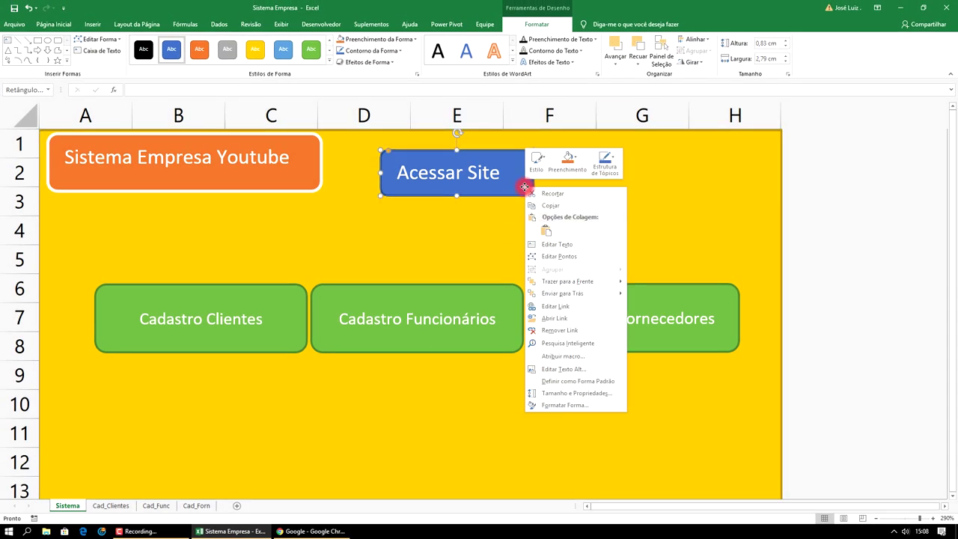
{"action": "left_click", "coordinate": [558, 306]}
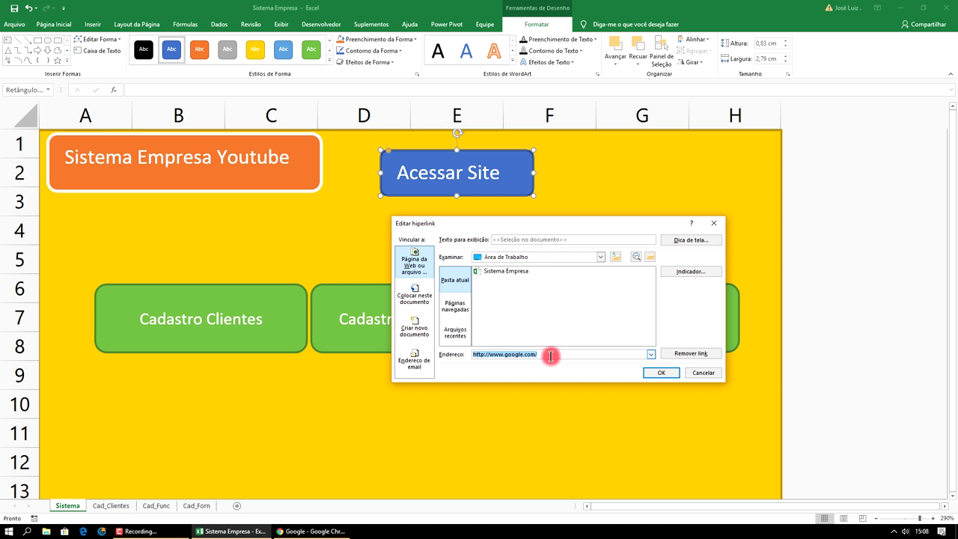
{"action": "left_click_drag", "start_coordinate": [550, 356], "coordinate": [507, 353]}
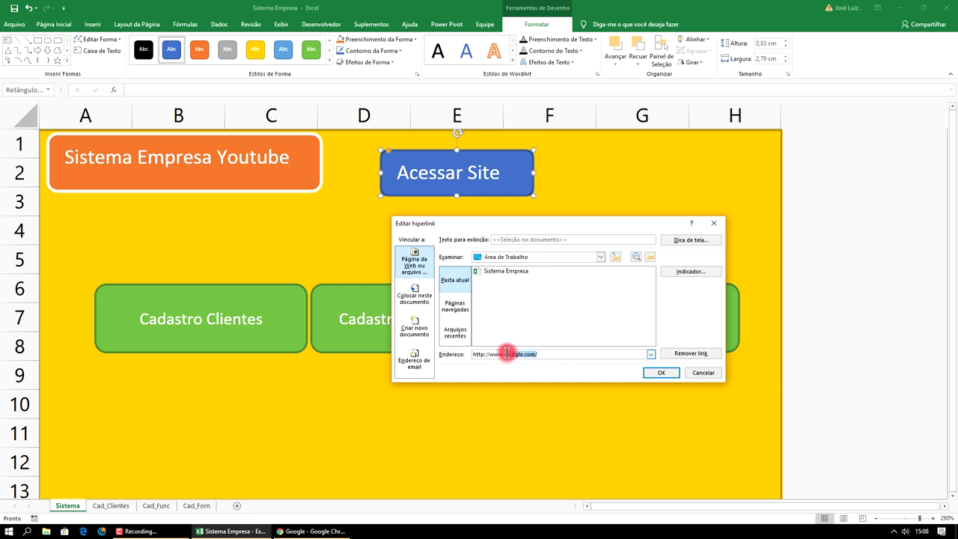
{"action": "left_click_drag", "start_coordinate": [505, 353], "coordinate": [504, 353]}
{"action": "type", "text": "youtube.com"}
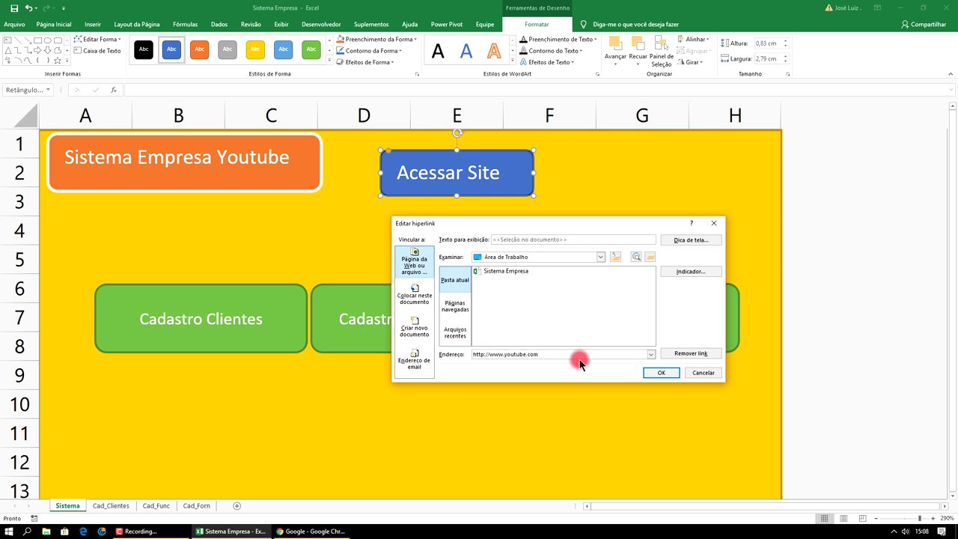
{"action": "left_click_drag", "start_coordinate": [546, 353], "coordinate": [507, 354]}
{"action": "key", "text": "BackSpace"}
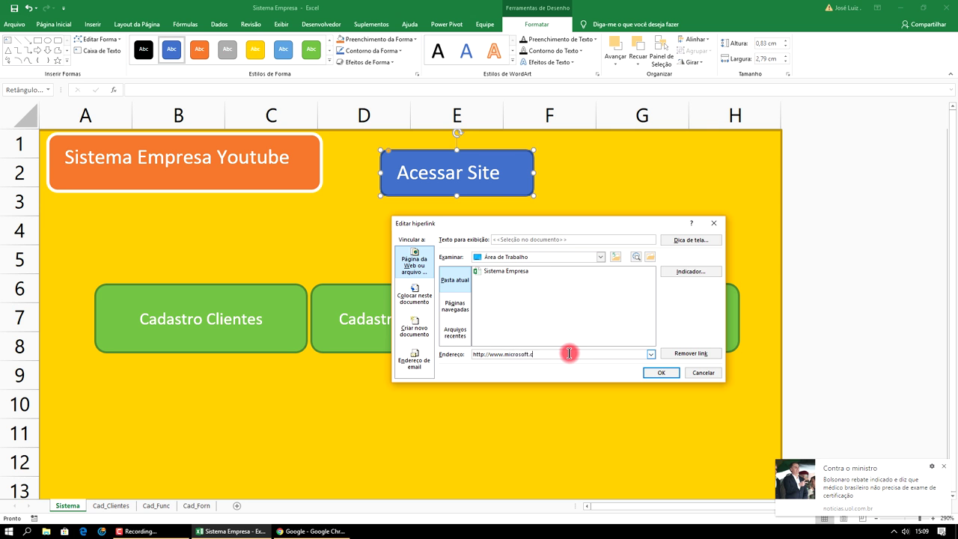
{"action": "type", "text": "br"}
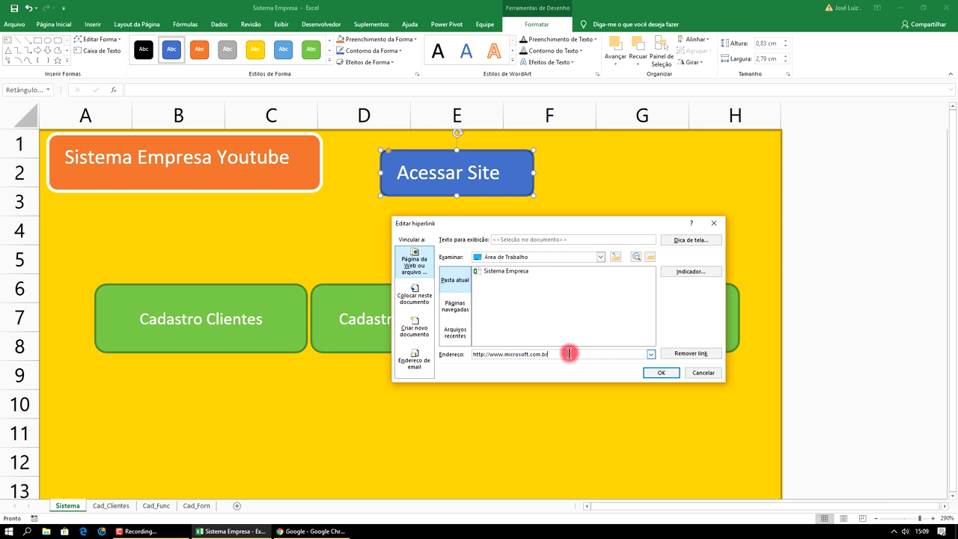
{"action": "left_click", "coordinate": [661, 373]}
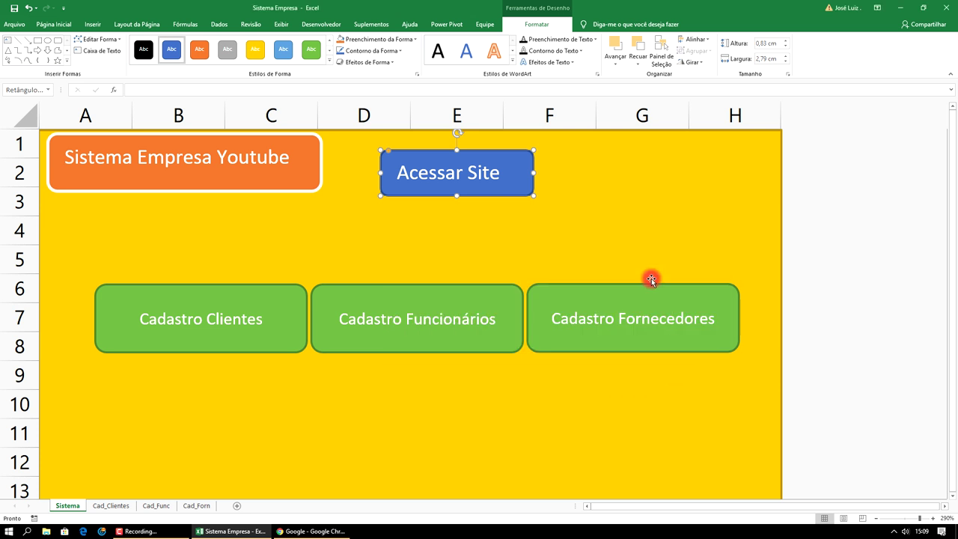
{"action": "left_click", "coordinate": [564, 228]}
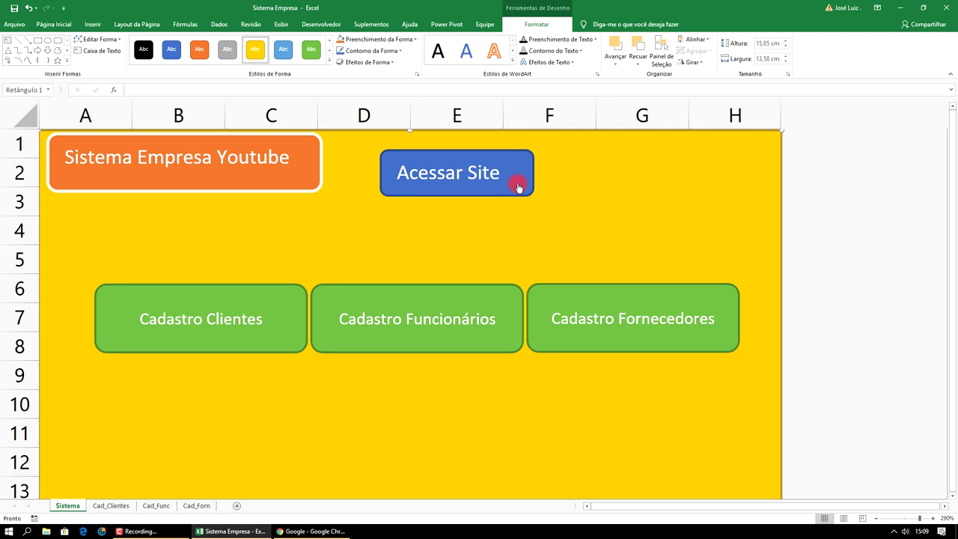
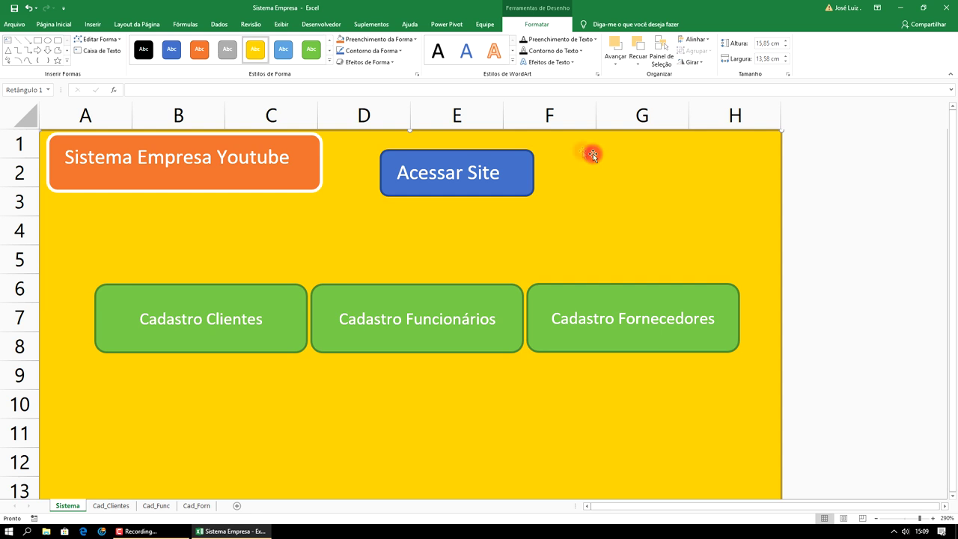
Save the workbook, then save a copy to the Desktop named 'Sistema Empresa 2'
{"action": "left_click", "coordinate": [13, 28]}
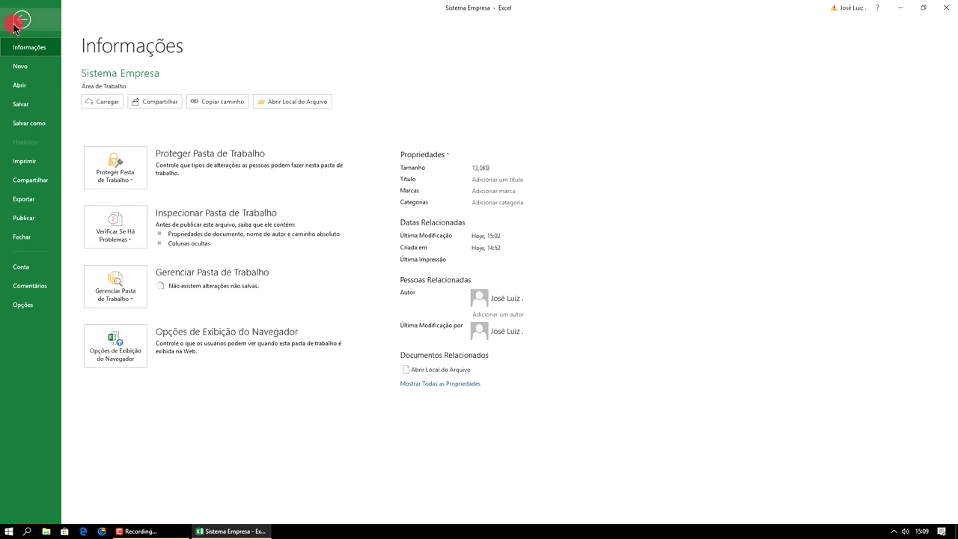
{"action": "left_click", "coordinate": [24, 110]}
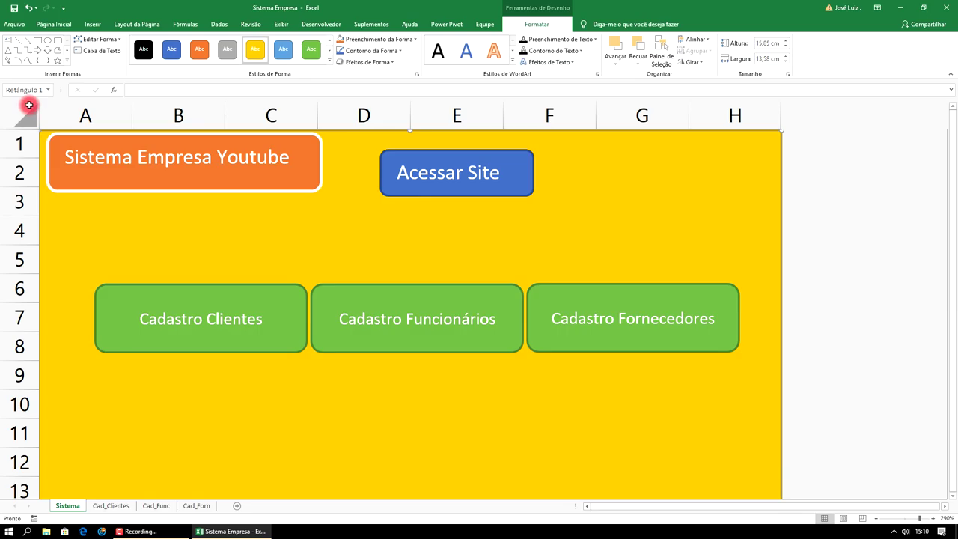
{"action": "left_click", "coordinate": [15, 25]}
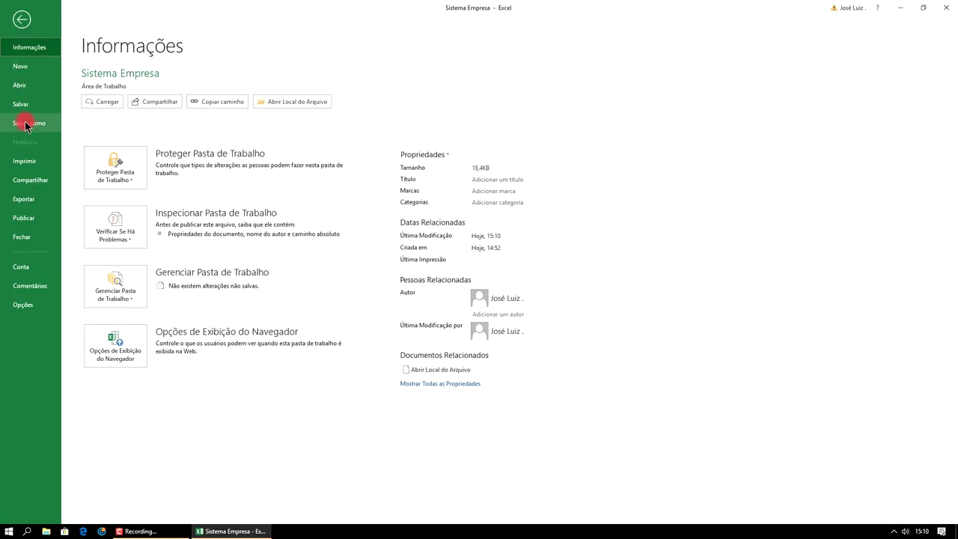
{"action": "left_click", "coordinate": [25, 123]}
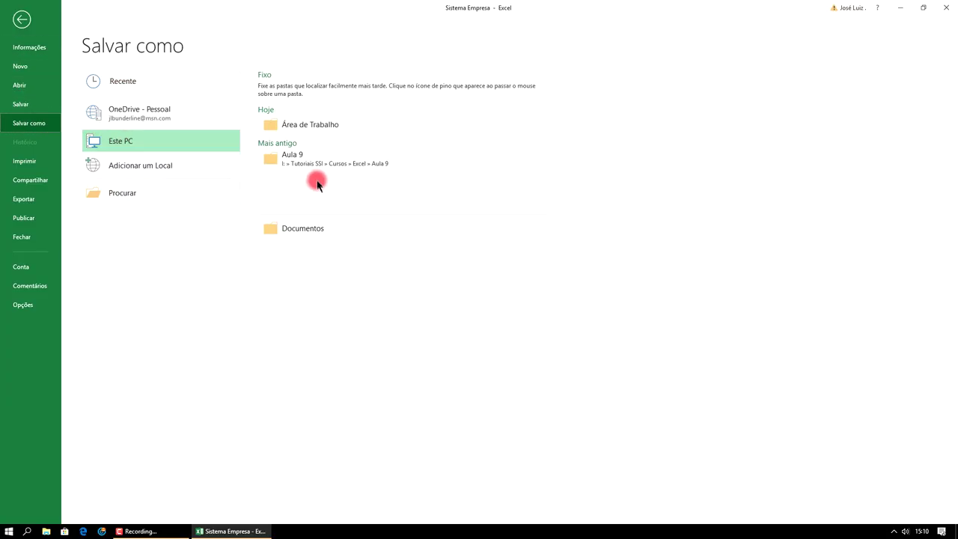
{"action": "left_click", "coordinate": [323, 131]}
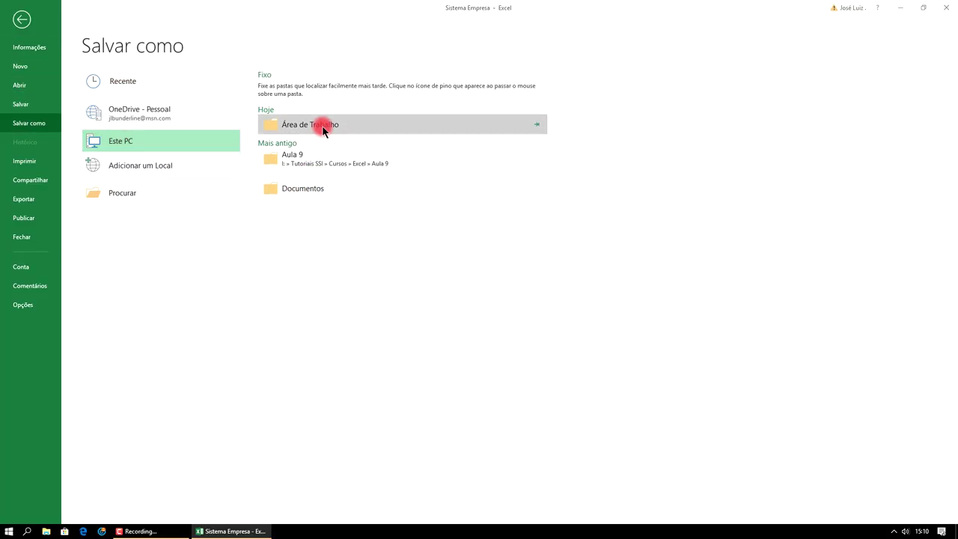
{"action": "left_click", "coordinate": [176, 201]}
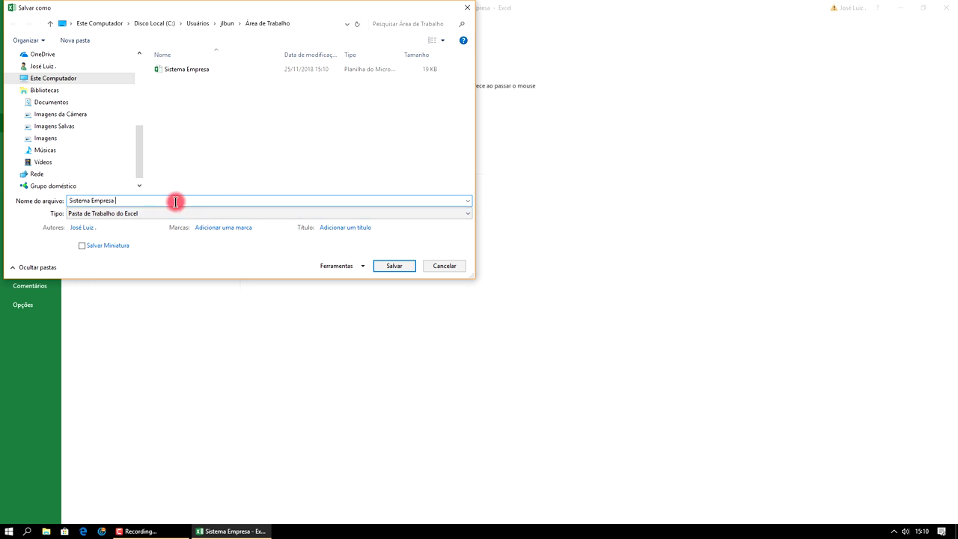
{"action": "left_click", "coordinate": [394, 268]}
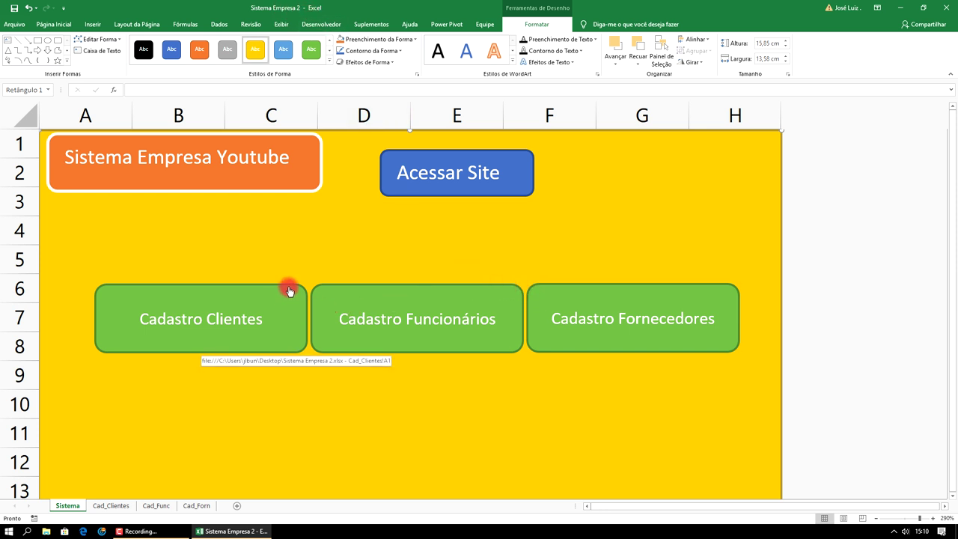
Apply the black shape style to the yellow background rectangle, then close the workbook
{"action": "left_click", "coordinate": [110, 298], "text": "ctrl"}
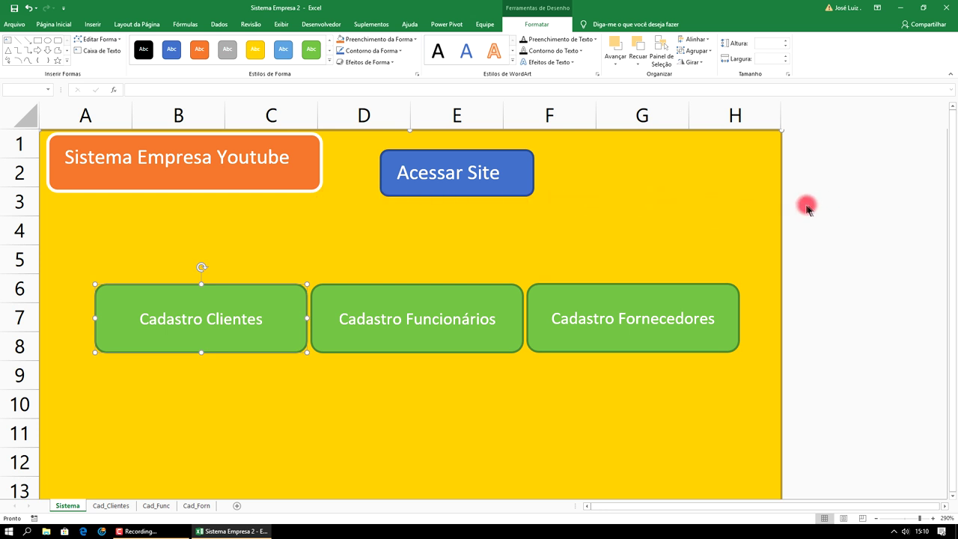
{"action": "left_click", "coordinate": [456, 222]}
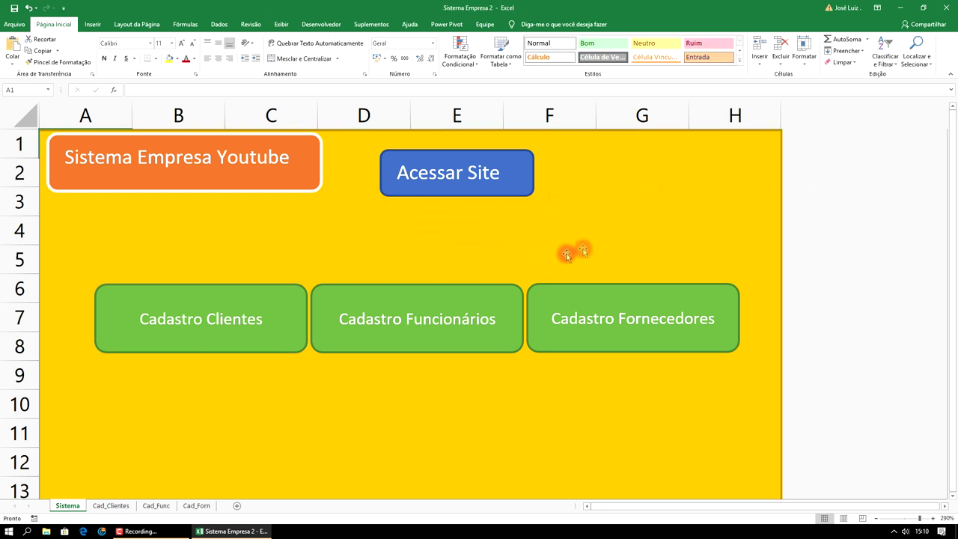
{"action": "left_click", "coordinate": [628, 223]}
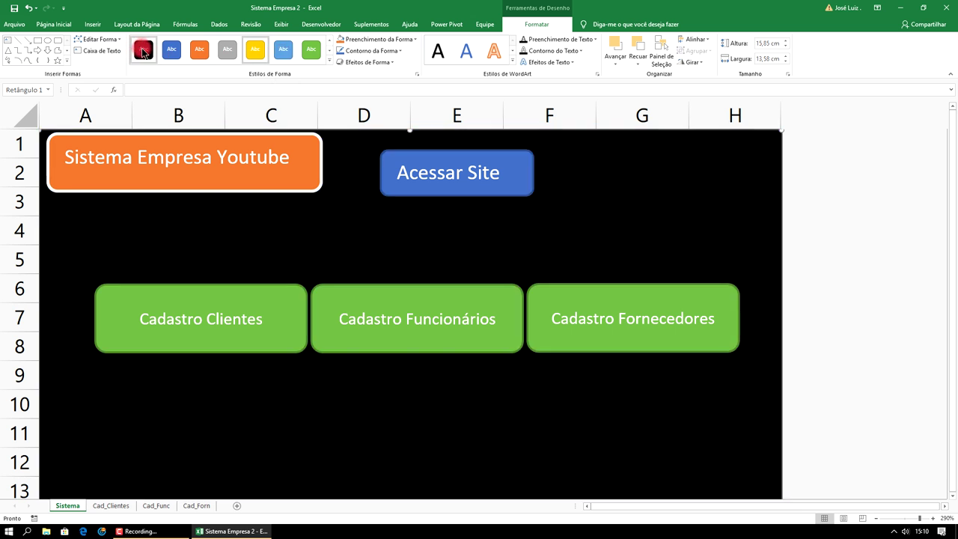
{"action": "left_click", "coordinate": [142, 50]}
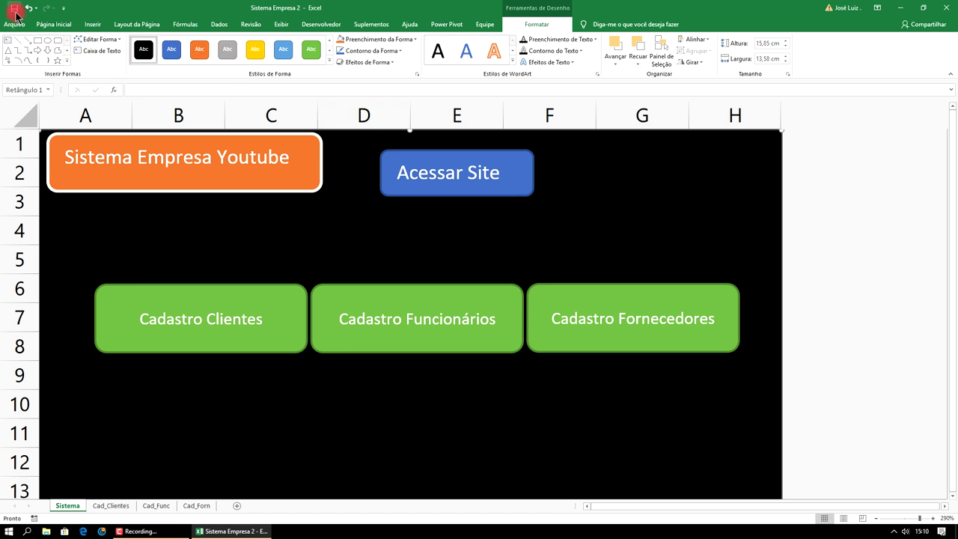
{"action": "left_click", "coordinate": [937, 9]}
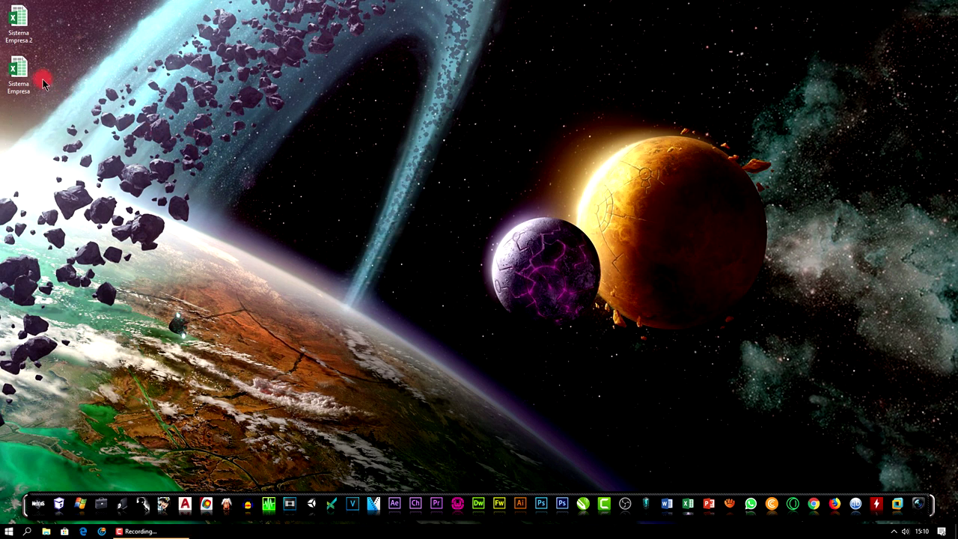
Open the original Sistema Empresa workbook from its Desktop icon
{"action": "double_click", "coordinate": [17, 72]}
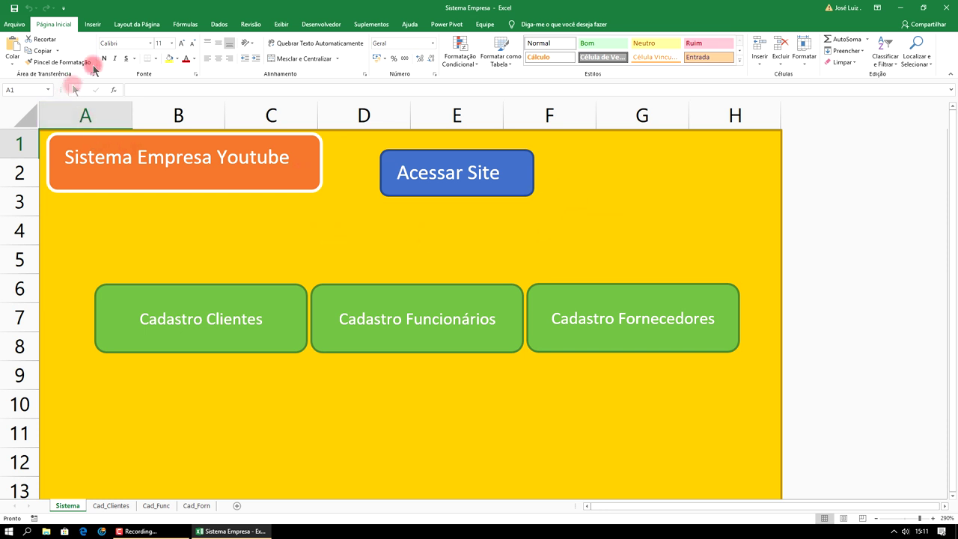
{"action": "left_click", "coordinate": [93, 24]}
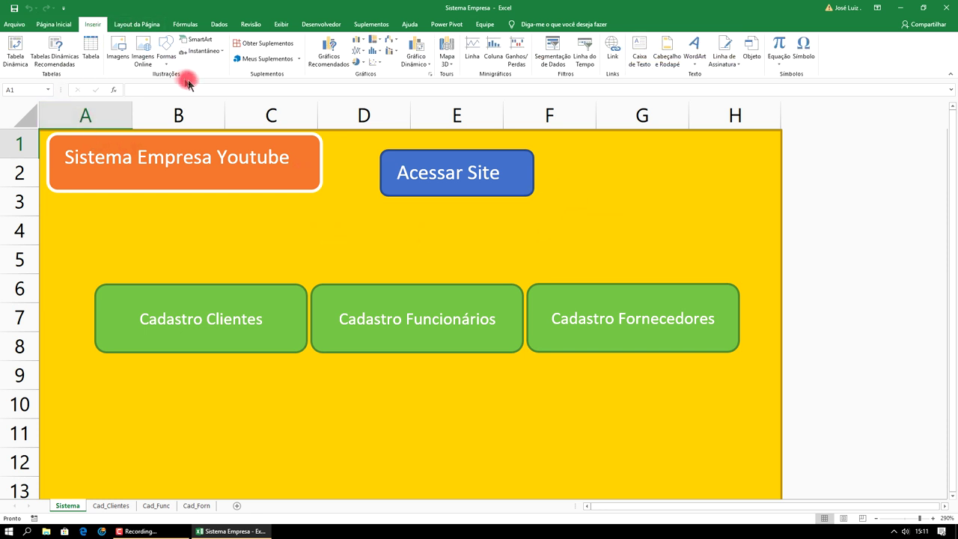
Draw a rounded-rectangle Sistema 2 button beside Acessar Site
{"action": "left_click", "coordinate": [166, 60]}
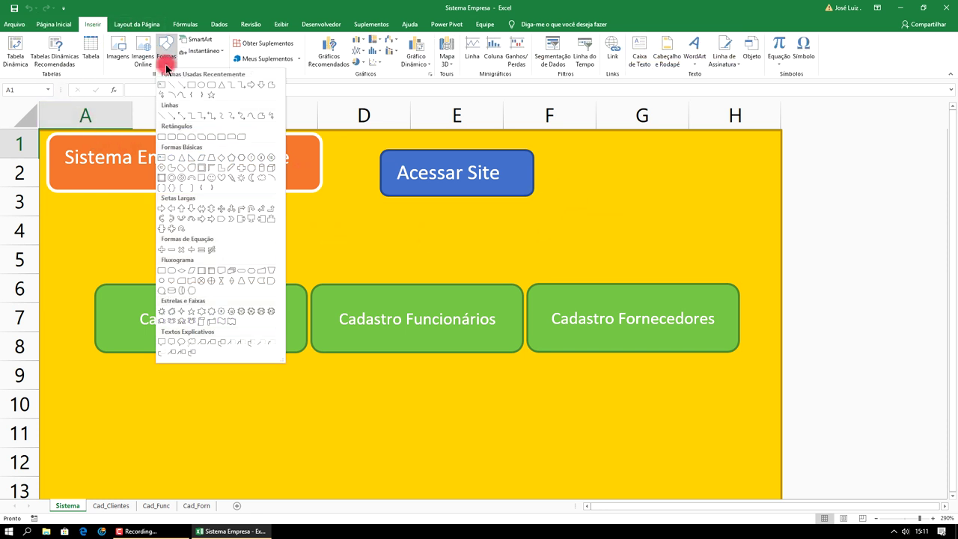
{"action": "left_click", "coordinate": [213, 89]}
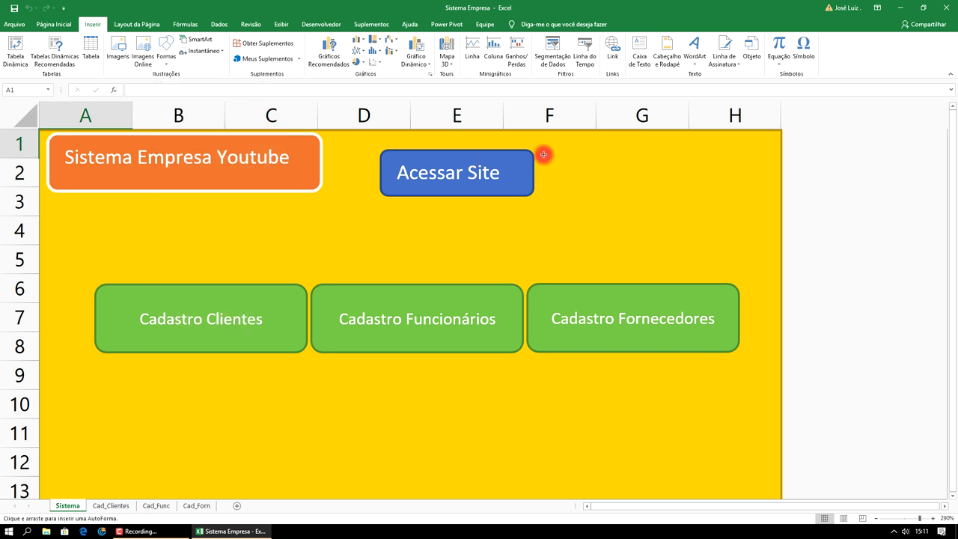
{"action": "mouse_move", "coordinate": [541, 151]}
{"action": "left_mouse_down"}
{"action": "mouse_move", "coordinate": [619, 200]}
{"action": "mouse_move", "coordinate": [712, 203]}
{"action": "left_mouse_up"}
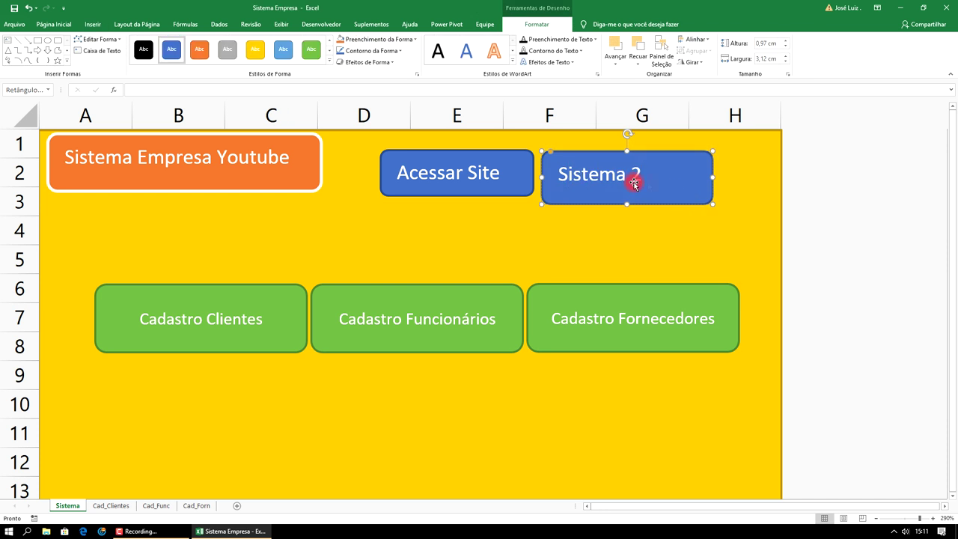
{"action": "left_click", "coordinate": [666, 194]}
Hyperlink the Sistema 2 button to Sistema Empresa 2.xlsx from Recent Files
{"action": "right_click", "coordinate": [666, 194]}
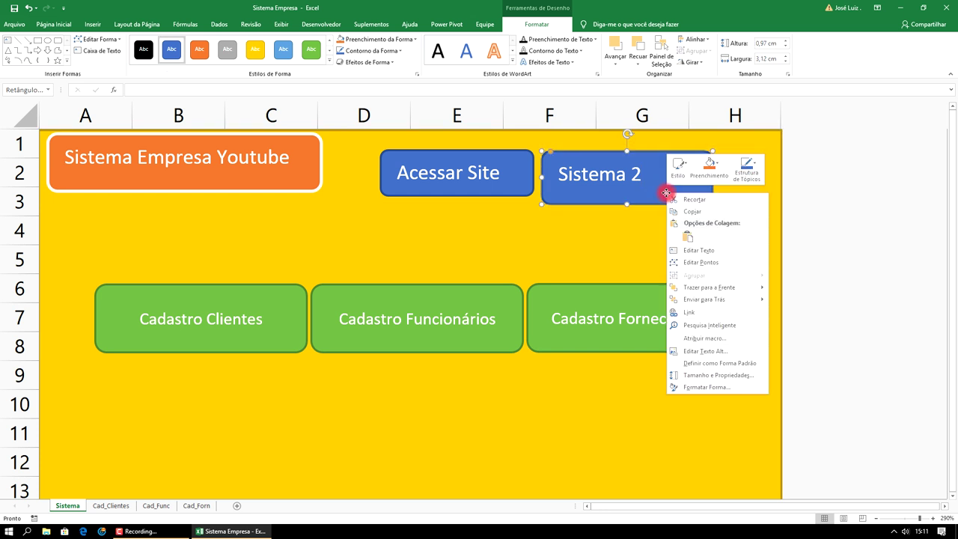
{"action": "left_click", "coordinate": [695, 313]}
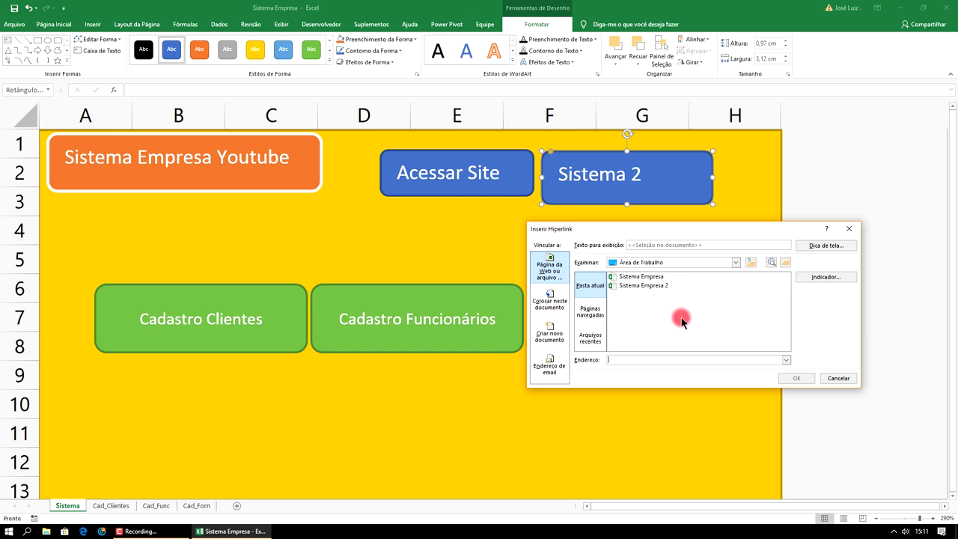
{"action": "left_click", "coordinate": [596, 344]}
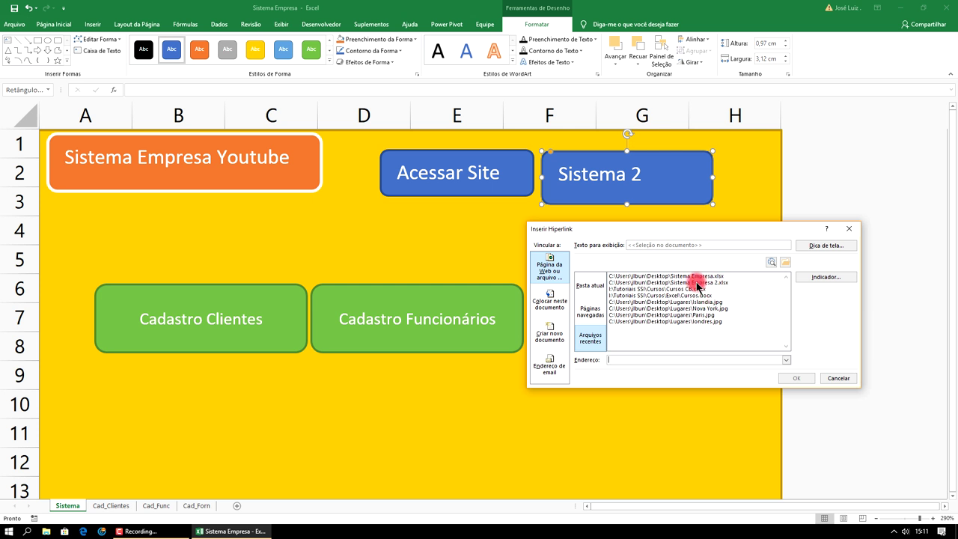
{"action": "left_click", "coordinate": [696, 283]}
{"action": "left_click", "coordinate": [798, 378]}
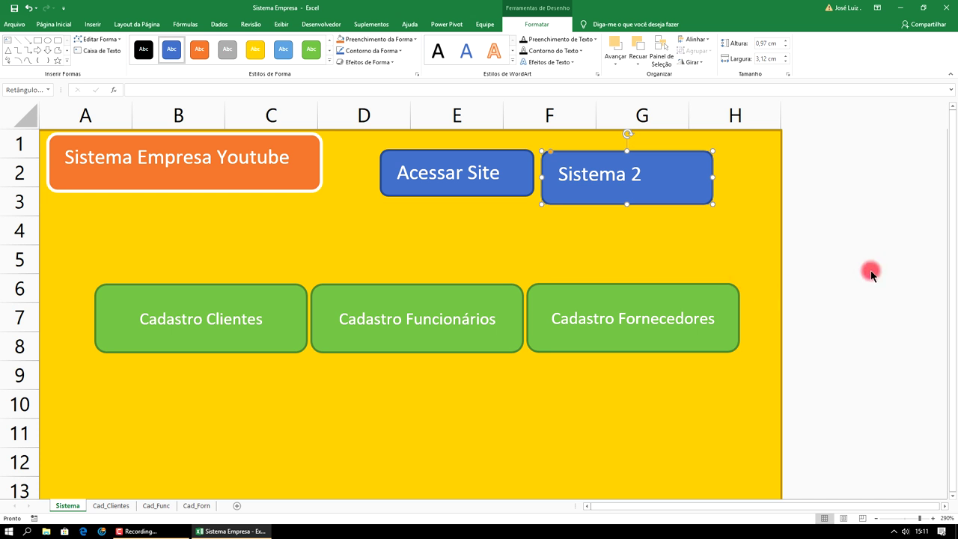
{"action": "left_click", "coordinate": [567, 254]}
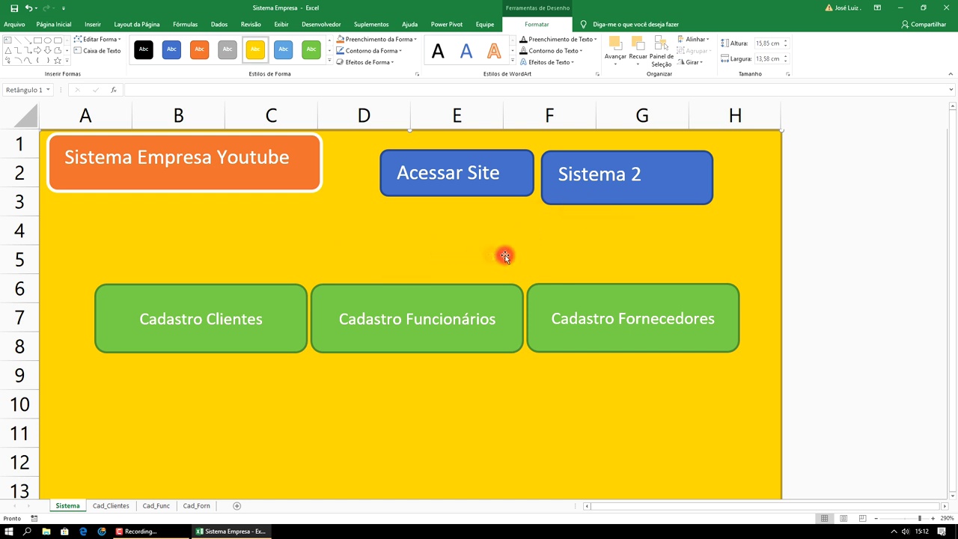
Follow the Sistema 2 link, then draw a 'Sistema Principal' rectangle button beside Acessar Site
{"action": "left_click", "coordinate": [667, 188]}
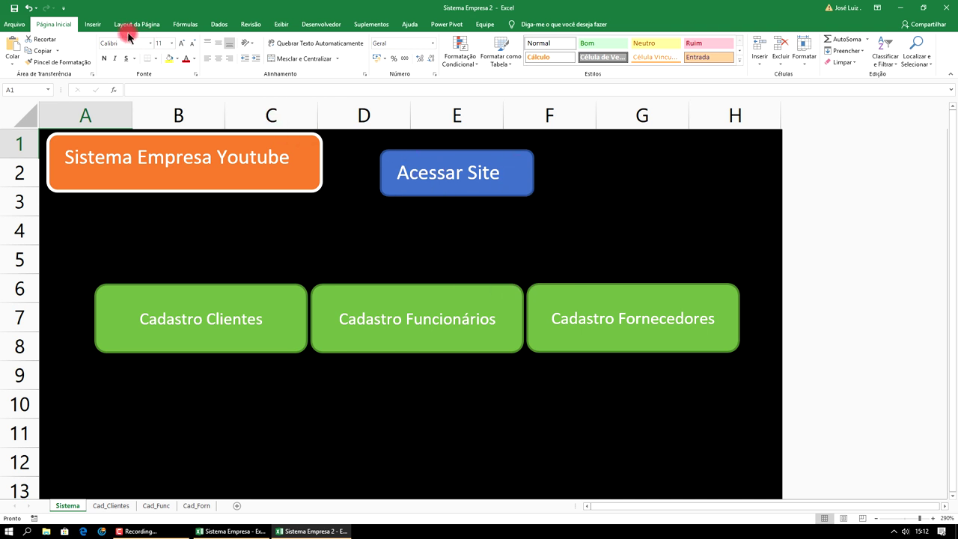
{"action": "left_click", "coordinate": [93, 24]}
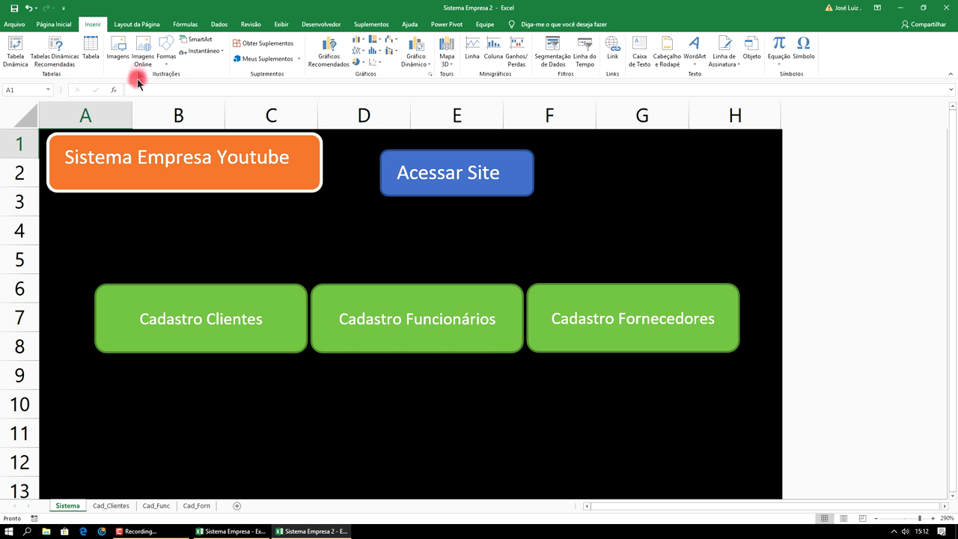
{"action": "left_click", "coordinate": [166, 53]}
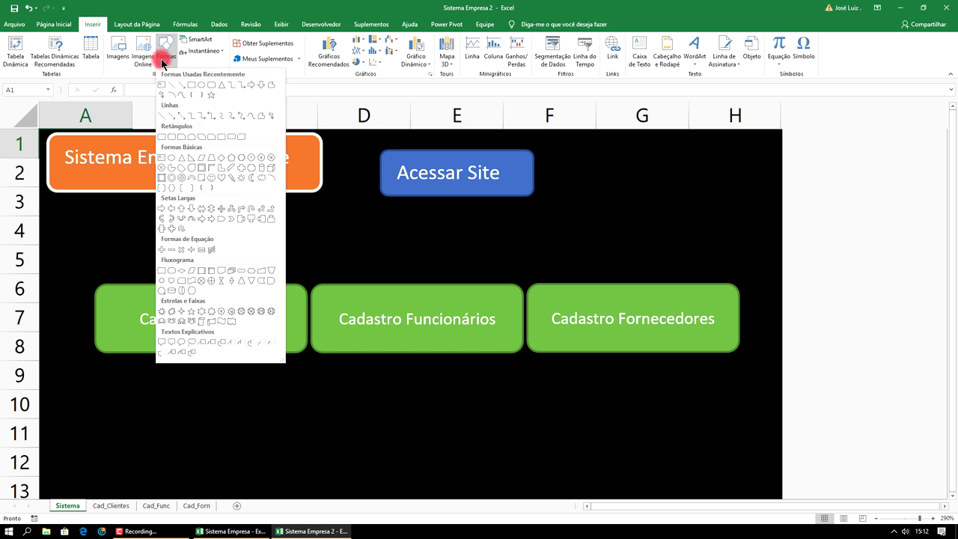
{"action": "left_click", "coordinate": [212, 85]}
{"action": "left_click_drag", "start_coordinate": [555, 154], "coordinate": [680, 202]}
{"action": "type", "text": "Sistema Pr"}
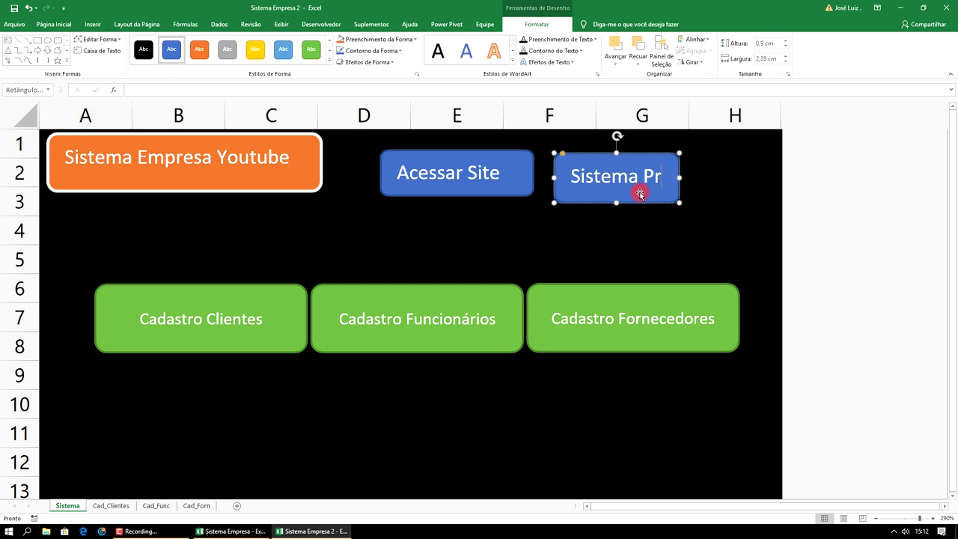
{"action": "type", "text": "in"}
Resize the Sistema Principal button so its text fits on one line, 0,84 cm high
{"action": "left_click_drag", "start_coordinate": [678, 202], "coordinate": [723, 224]}
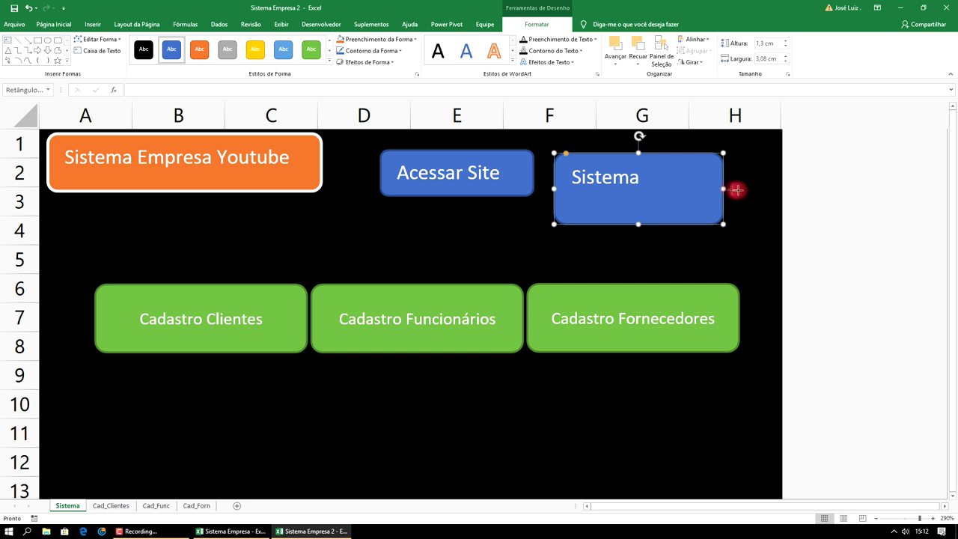
{"action": "left_click_drag", "start_coordinate": [729, 189], "coordinate": [741, 190]}
{"action": "left_click", "coordinate": [690, 189]}
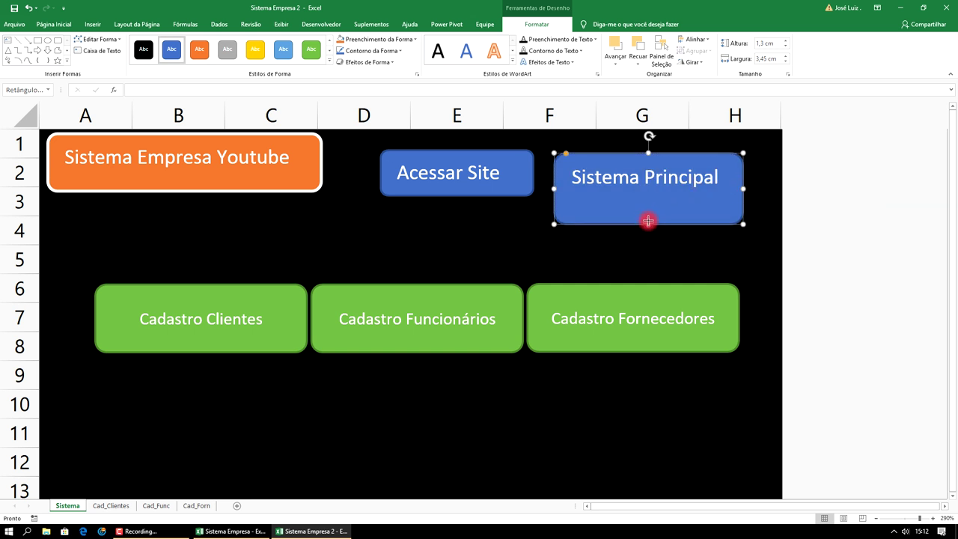
{"action": "left_click_drag", "start_coordinate": [647, 222], "coordinate": [648, 199]}
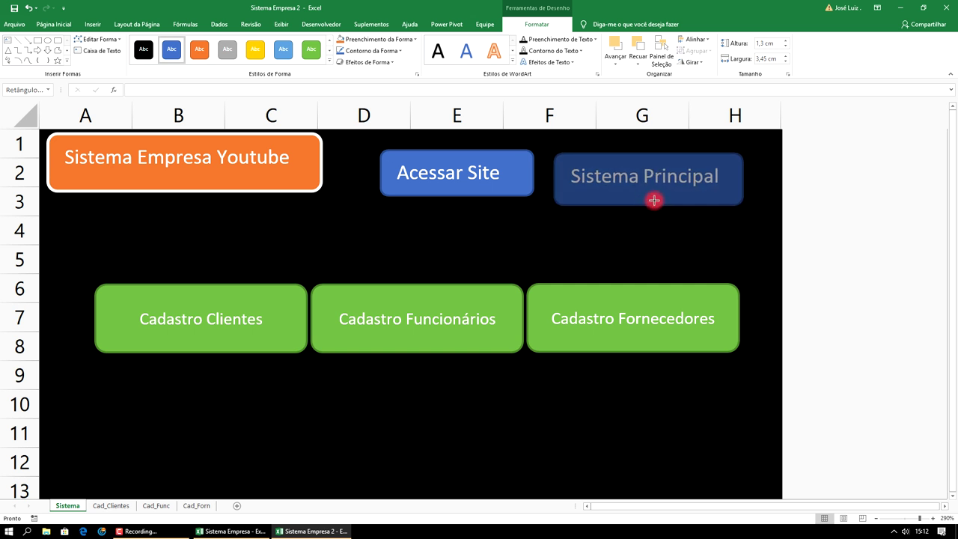
{"action": "right_click", "coordinate": [712, 197]}
Hyperlink the Sistema Principal button to Sistema Empresa.xlsx and switch back to the yellow workbook
{"action": "left_click", "coordinate": [738, 310]}
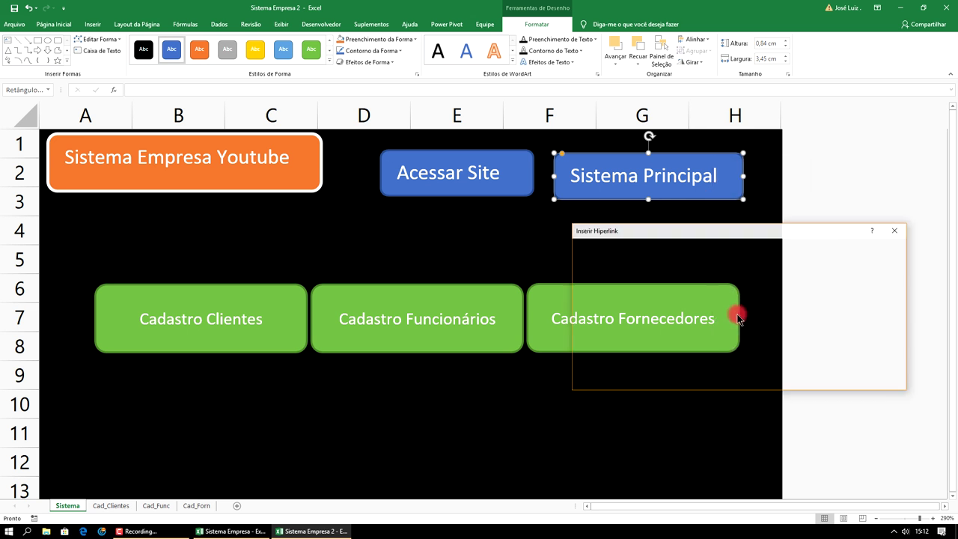
{"action": "left_click", "coordinate": [638, 339]}
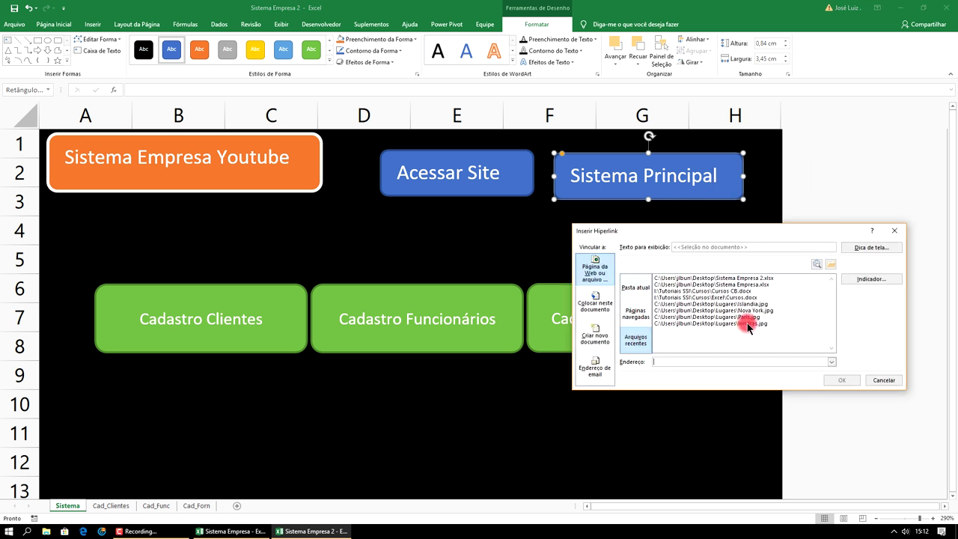
{"action": "left_click", "coordinate": [762, 285]}
{"action": "left_click", "coordinate": [834, 380]}
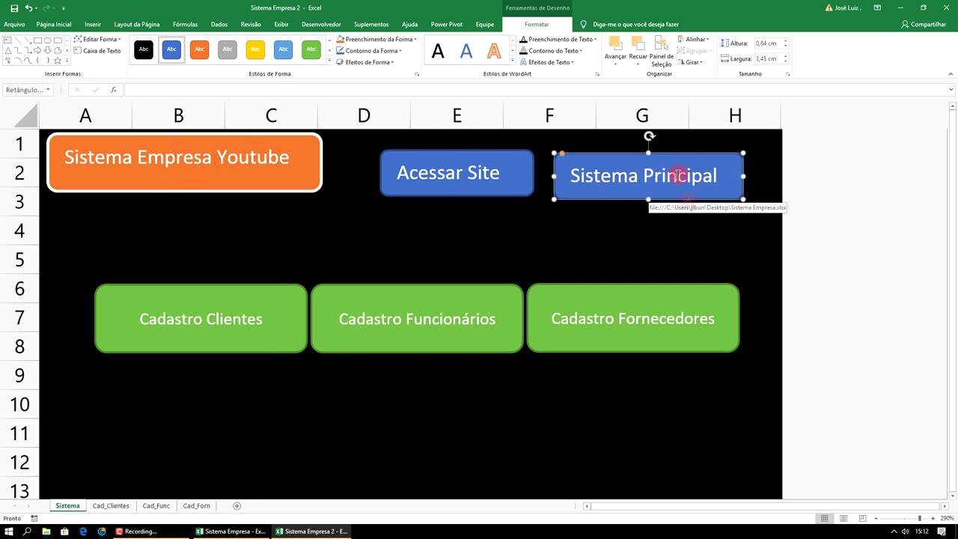
{"action": "left_click", "coordinate": [676, 244]}
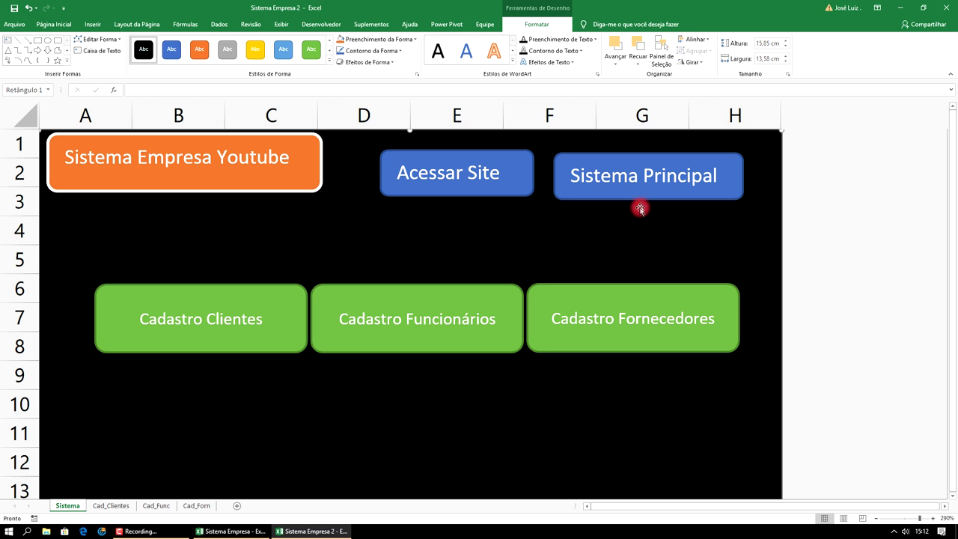
{"action": "key", "text": "alt+Tab"}
{"action": "key", "text": "alt+Tab"}
{"action": "key", "text": "alt+Tab"}
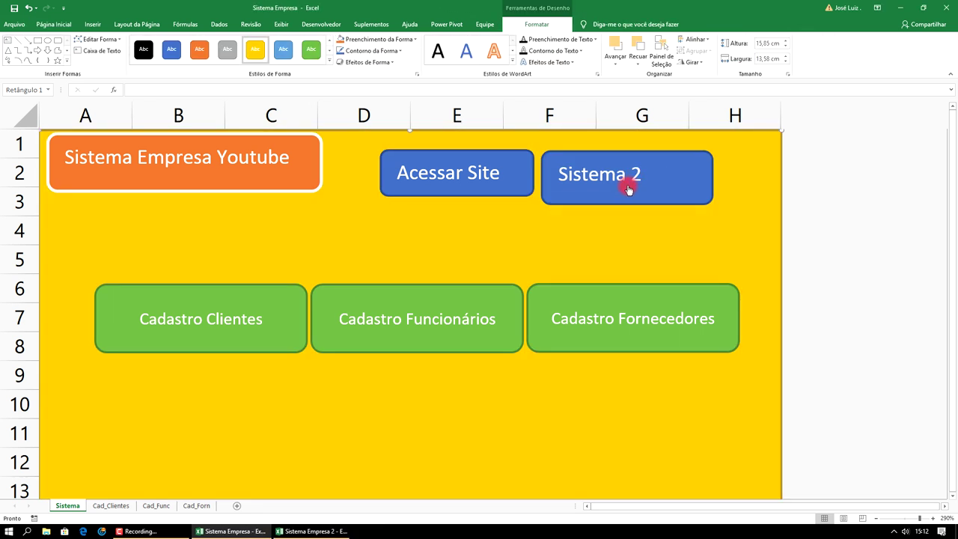
{"action": "key", "text": "alt+Tab"}
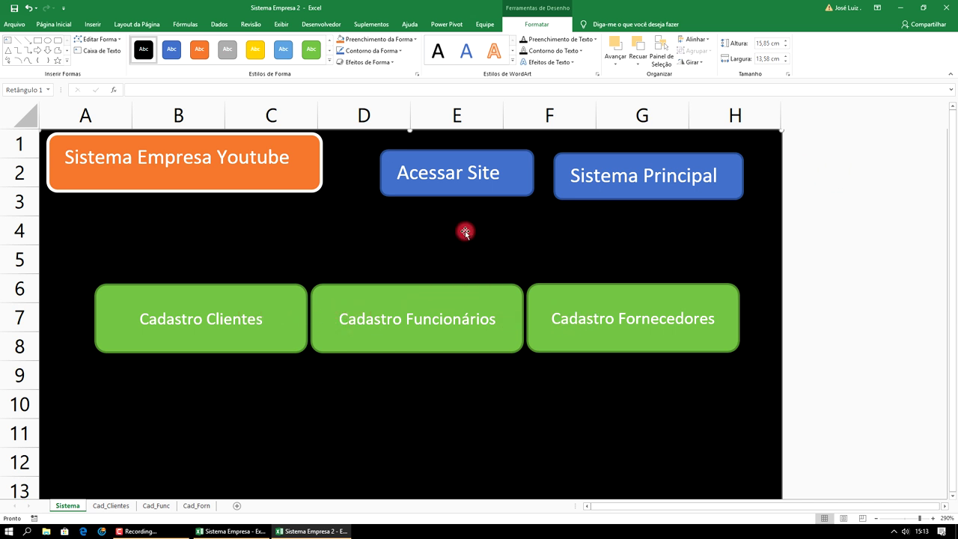
Choose the 'Callout: Bent Line No Border' shape from the Shapes gallery
{"action": "left_click", "coordinate": [92, 24]}
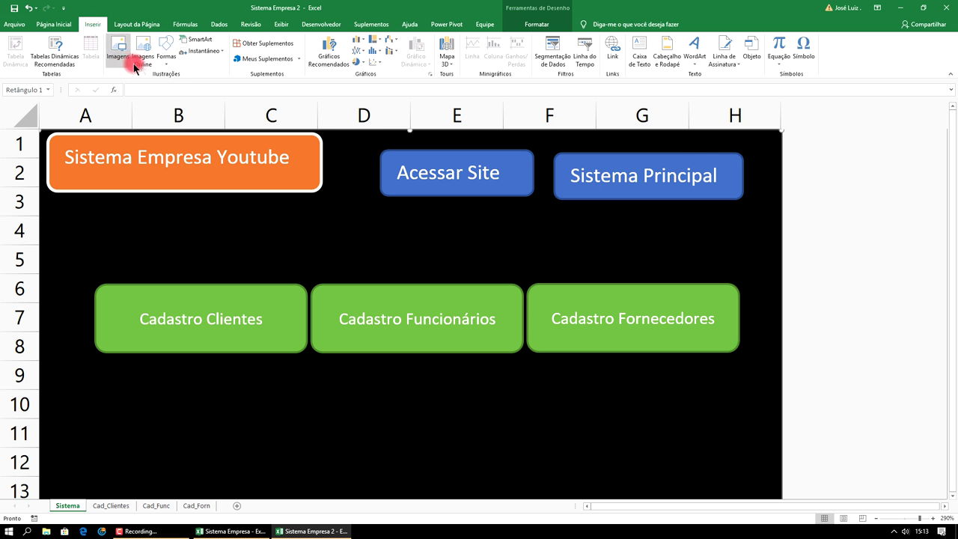
{"action": "left_click", "coordinate": [166, 64]}
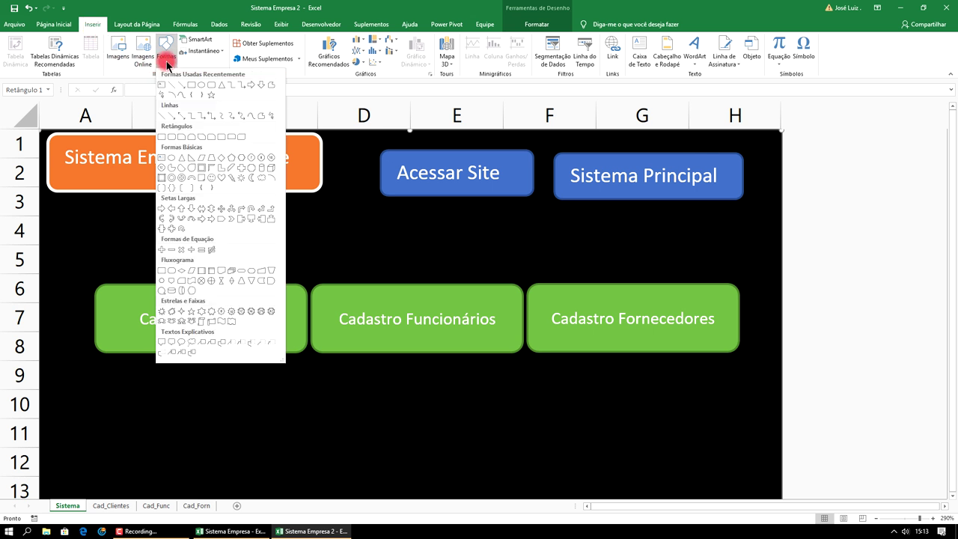
{"action": "left_click", "coordinate": [270, 345]}
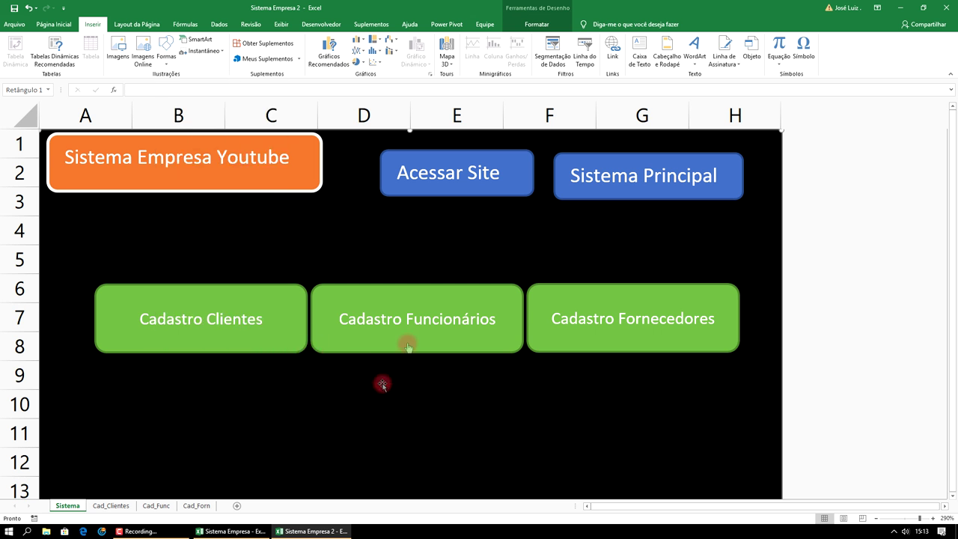